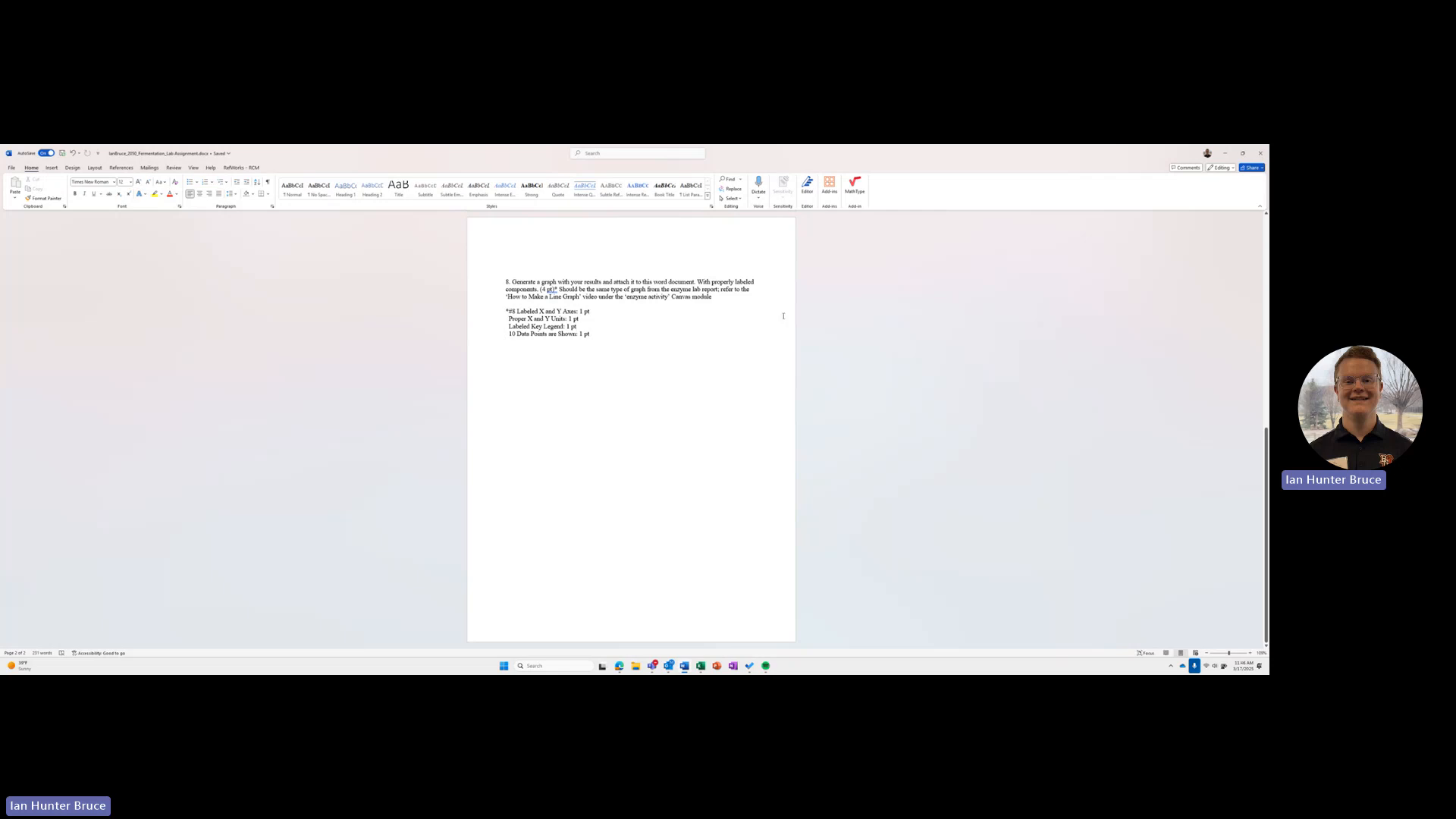
Step: Switch to the Excel workbook holding only the data table and widen column A to fit the Total CO2 in mL/hr label
left_click(726, 302)
left_click(700, 667)
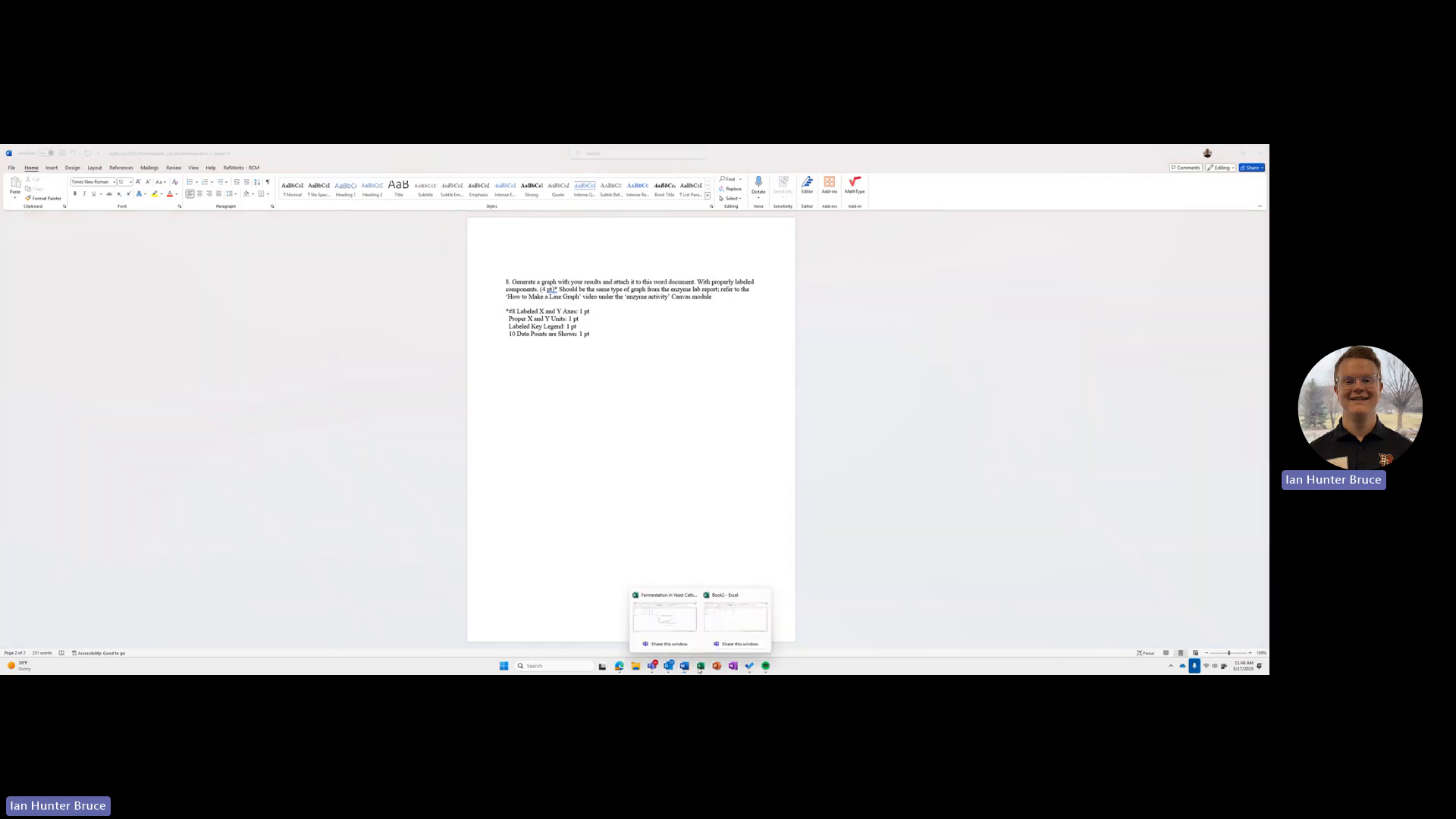
left_click(750, 625)
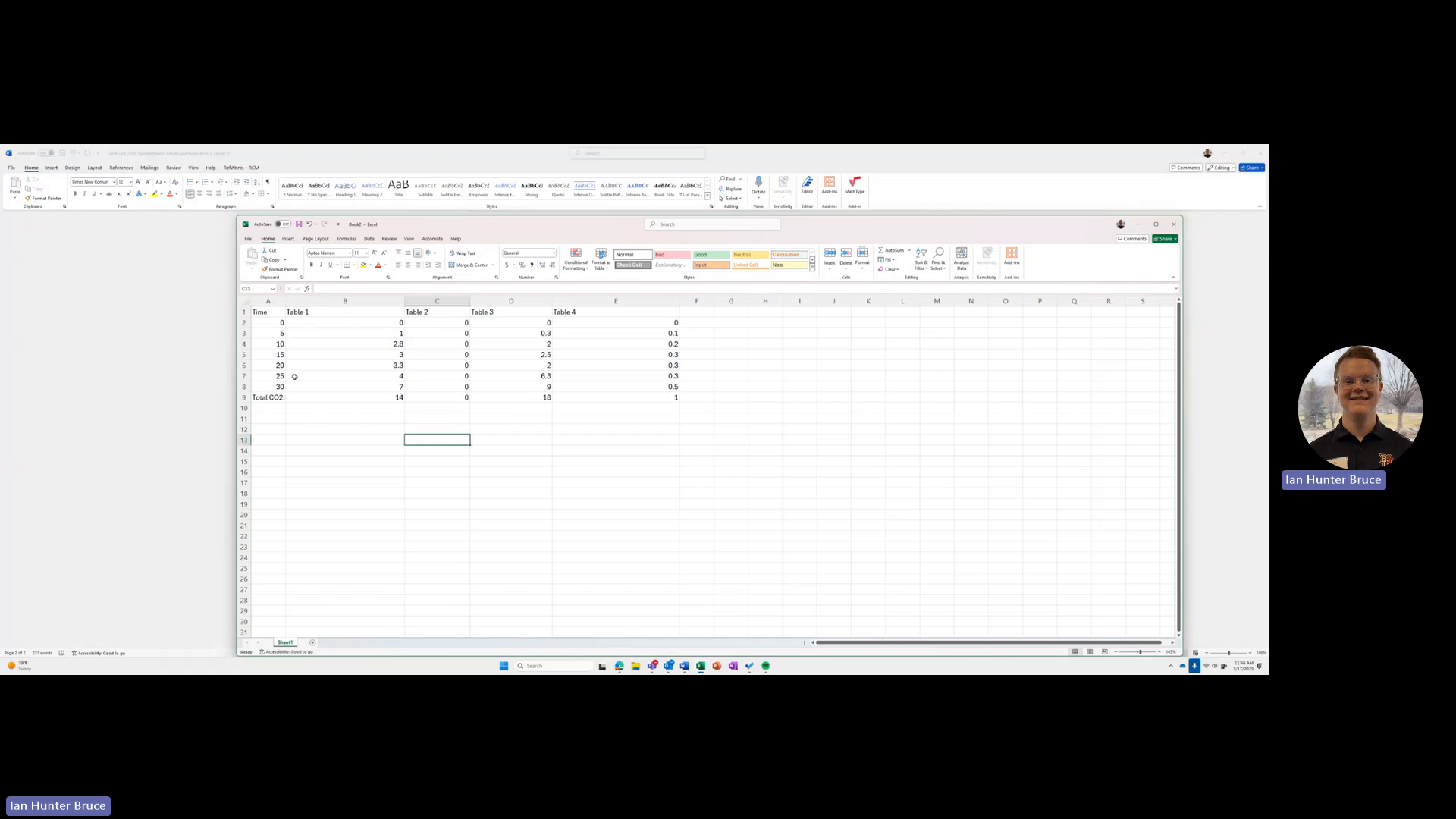
left_click_drag(286, 301, 330, 301)
Step: Examine the finished chart and its data table in the Fermentation in Yeast Cells workbook, and return to the workbook without a chart
mouse_move(702, 669)
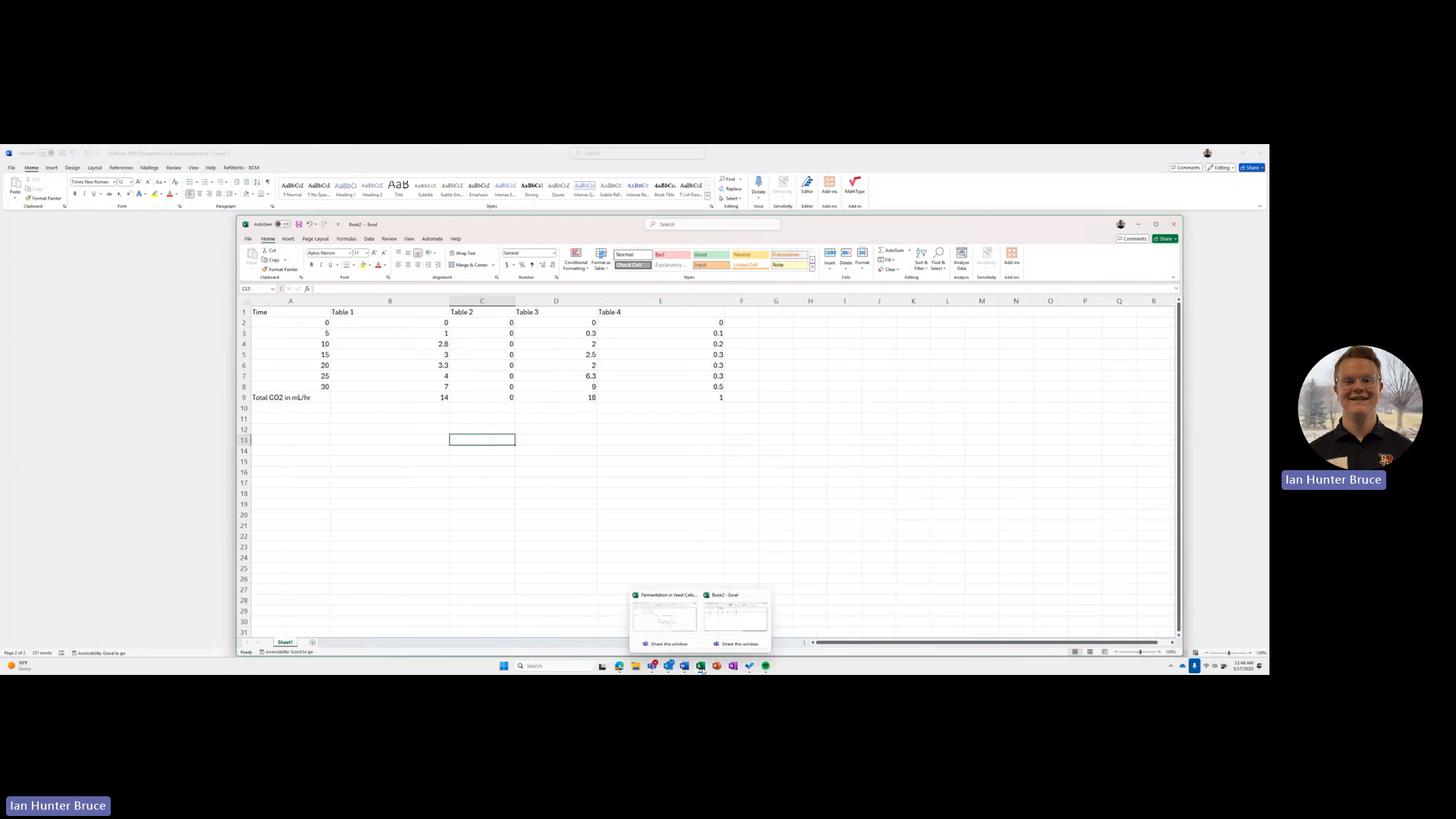
left_click(664, 616)
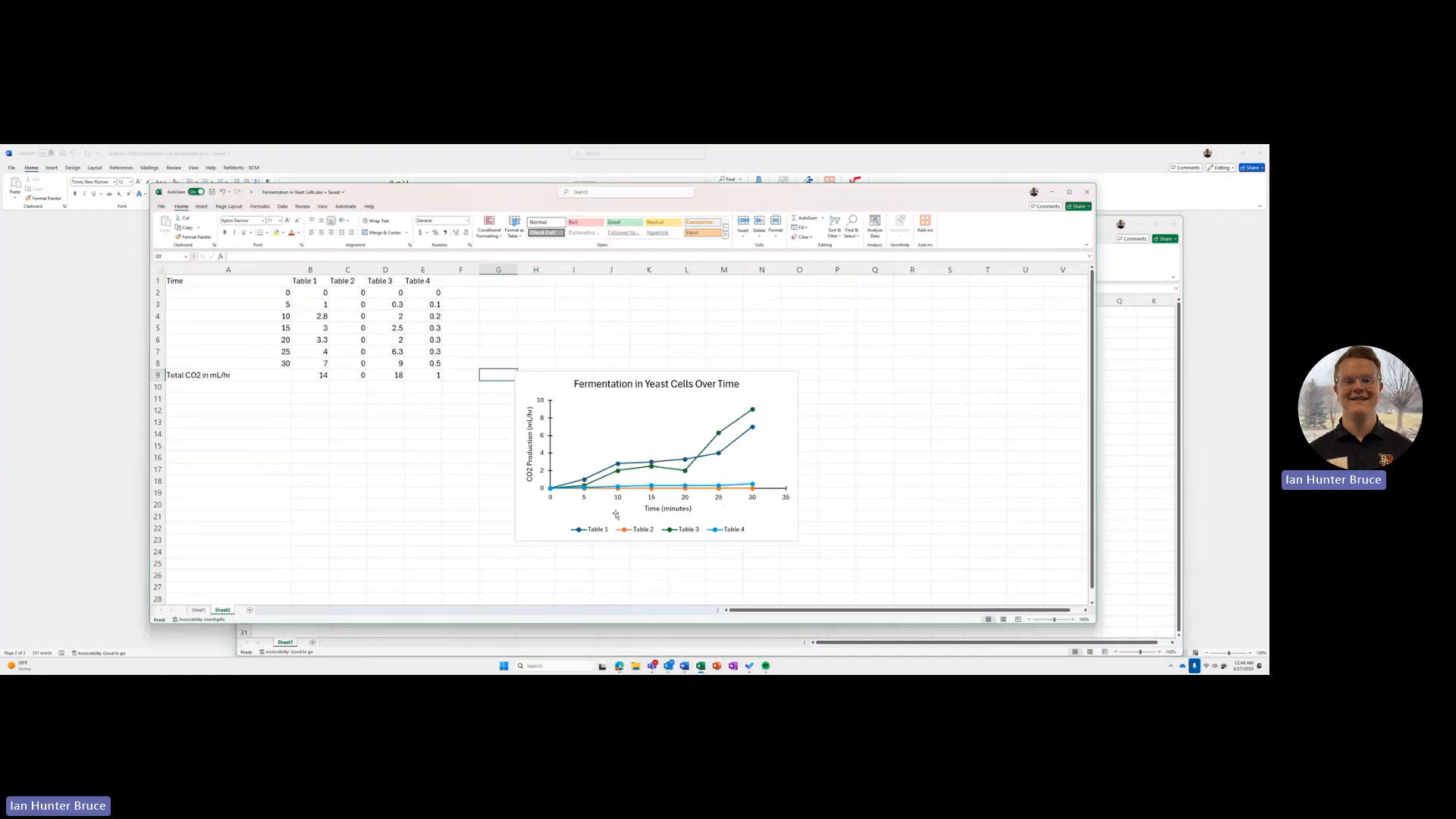
left_click(570, 404)
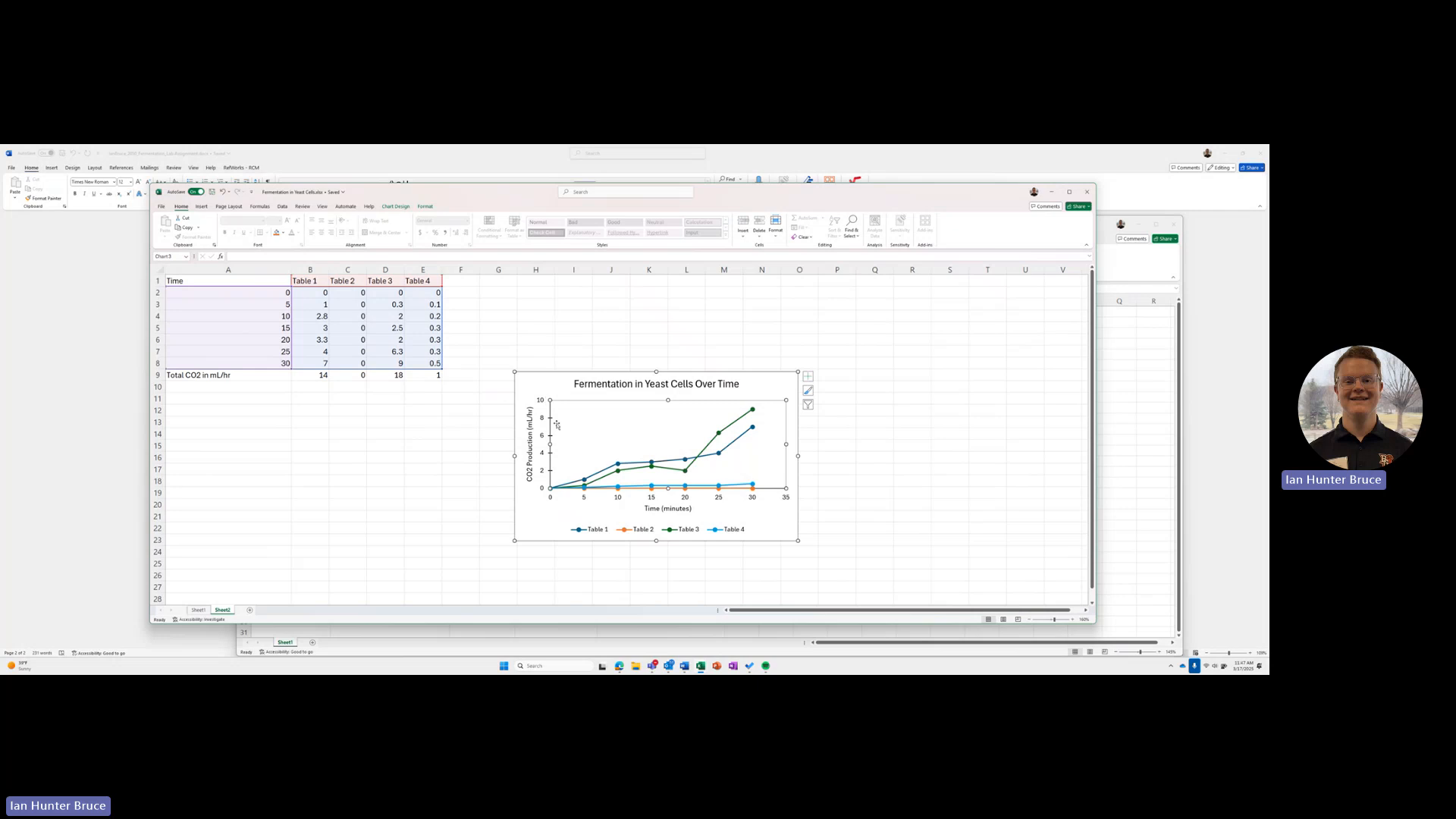
left_click(497, 354)
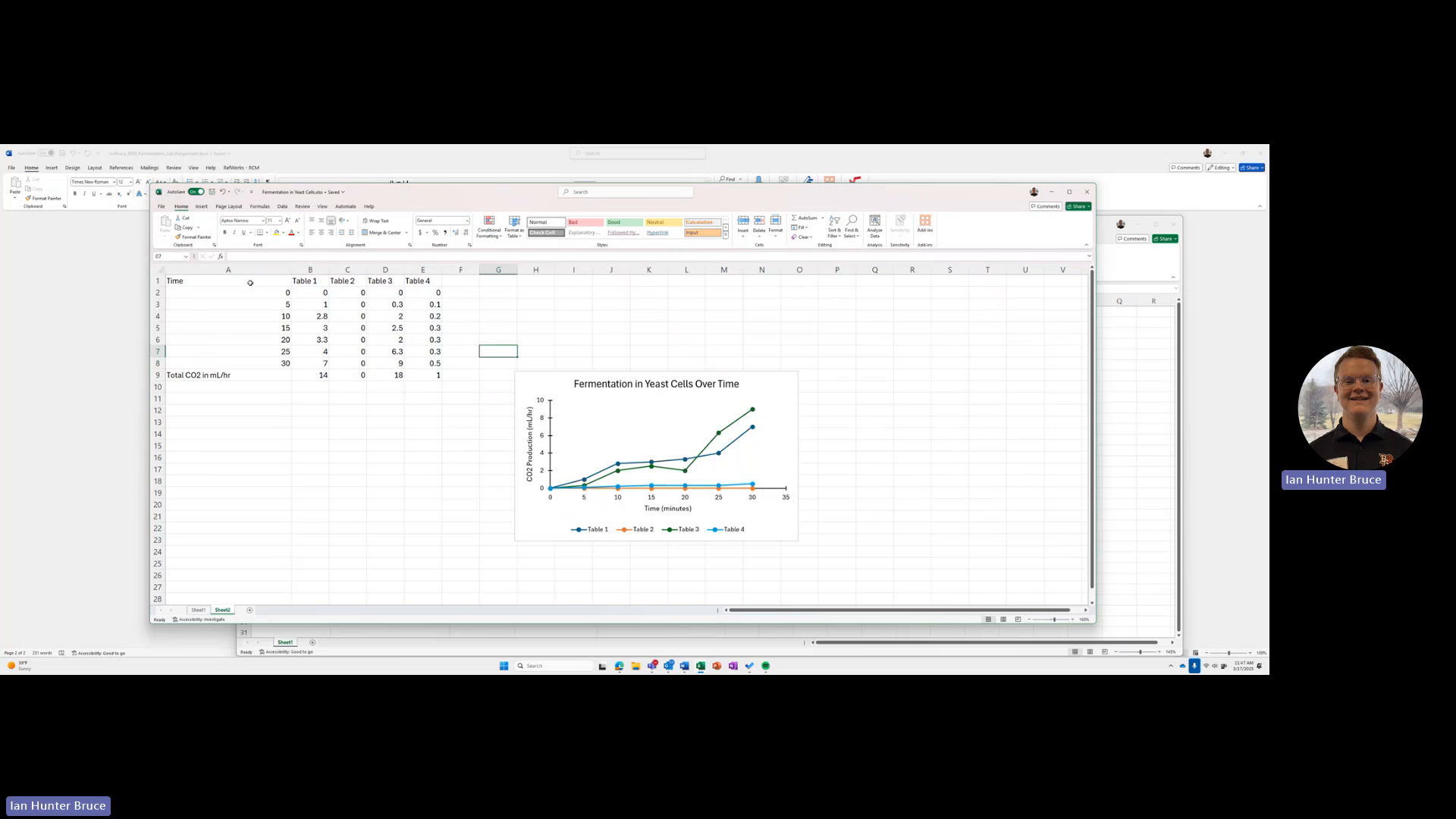
mouse_move(251, 282)
left_mouse_down()
mouse_move(394, 341)
mouse_move(423, 374)
left_mouse_up()
left_click(430, 397)
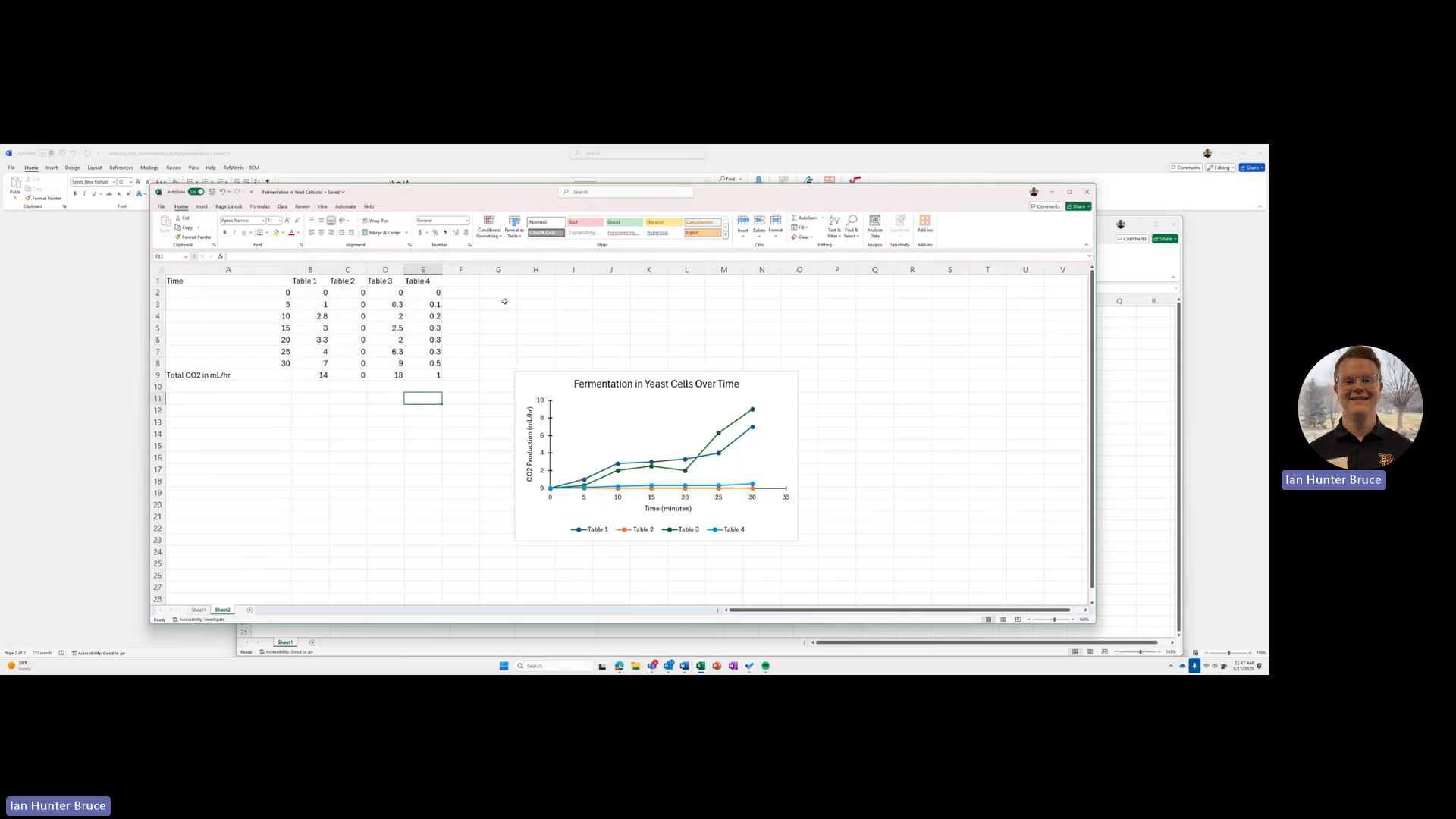
left_click_drag(948, 194, 939, 231)
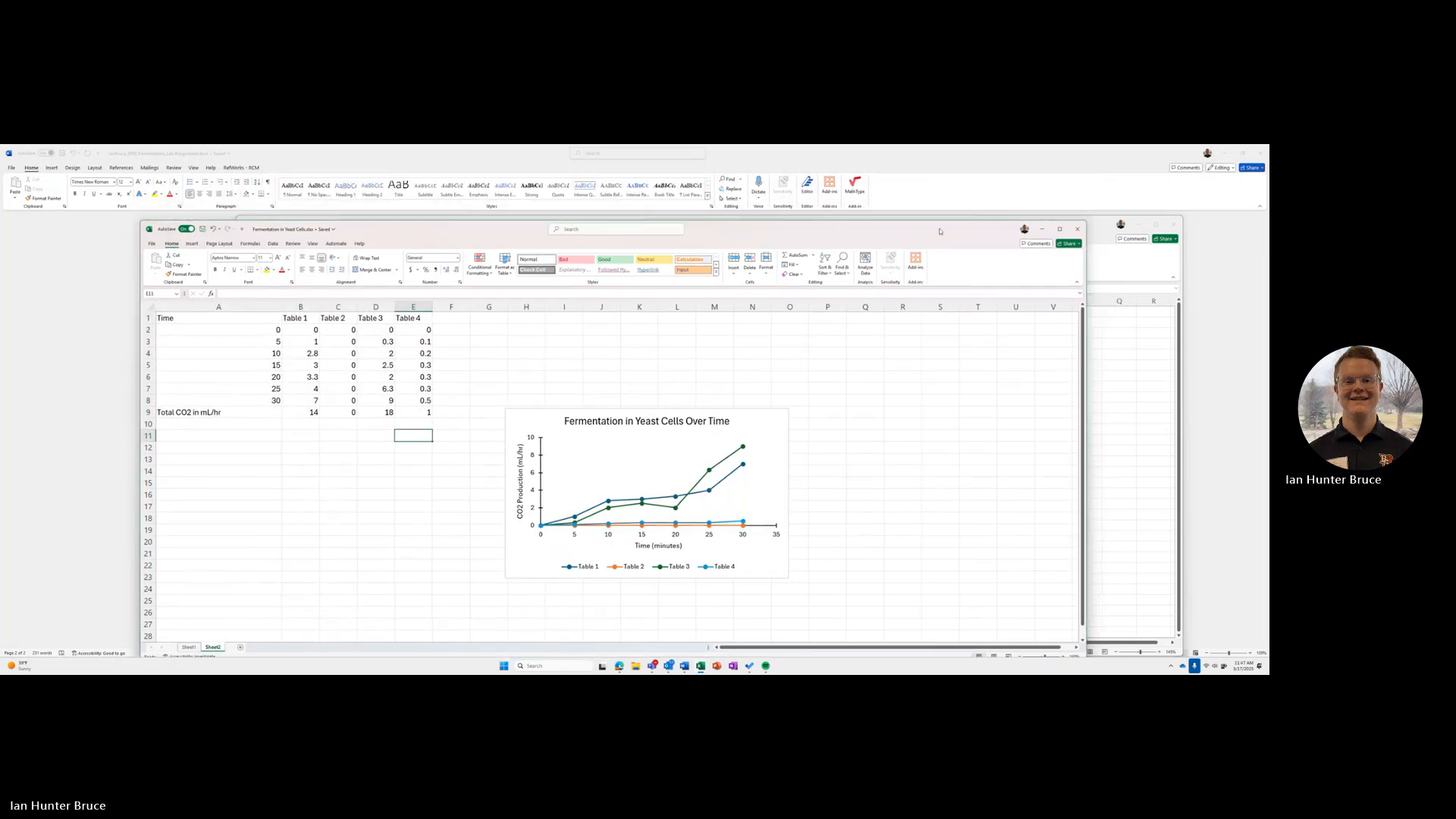
left_click(1042, 229)
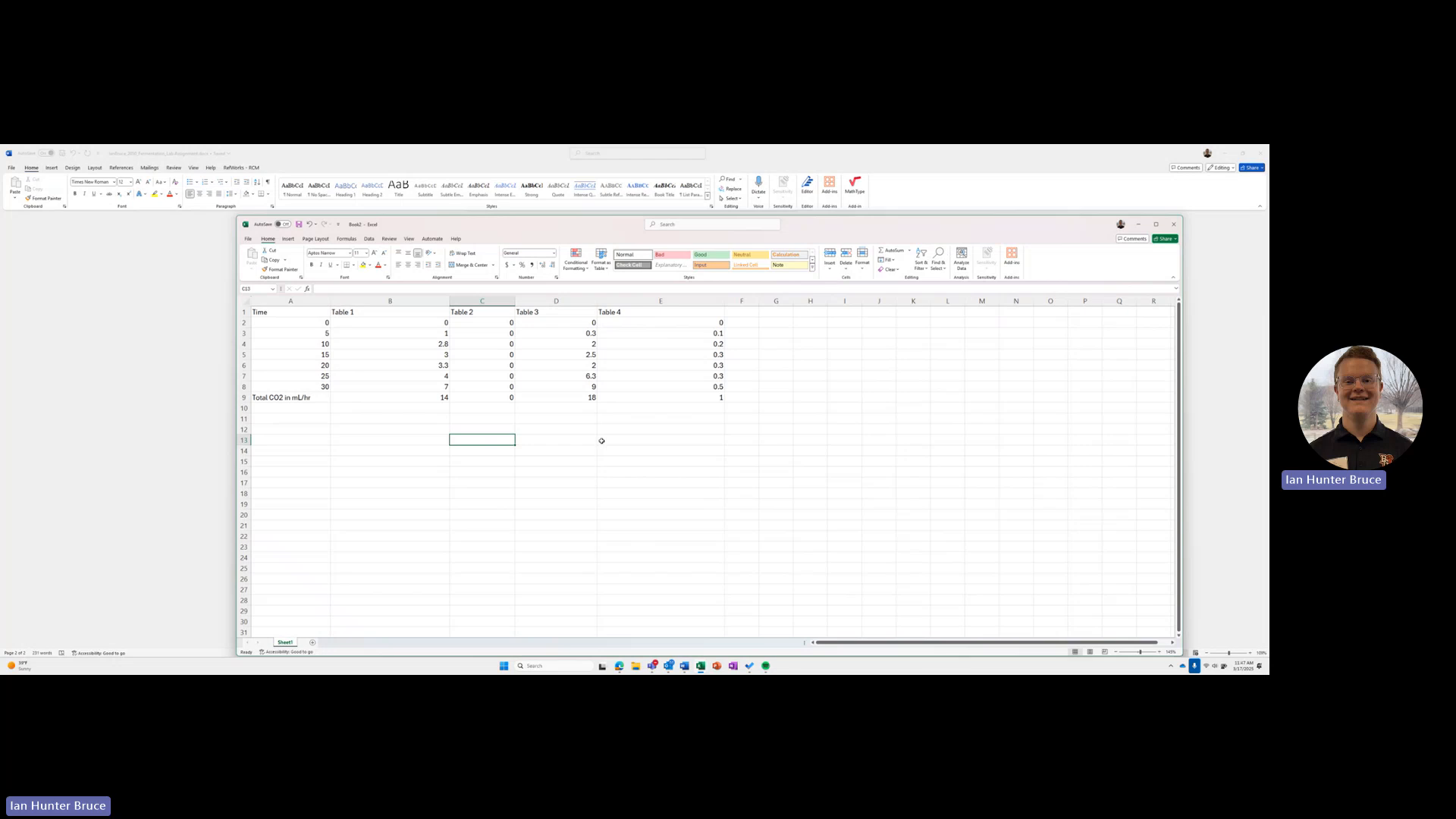
left_click_drag(528, 230, 440, 211)
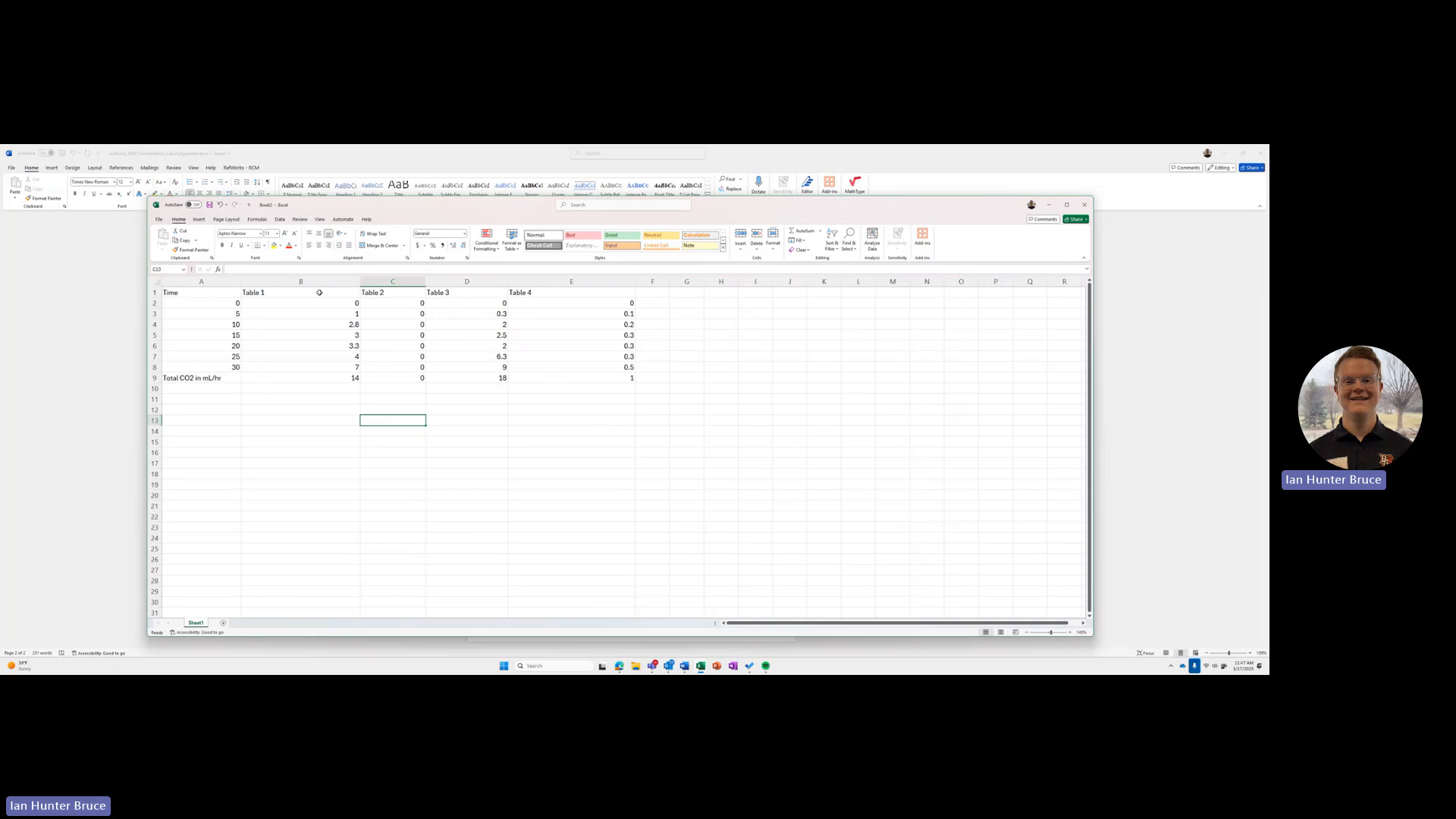
left_click_drag(320, 292, 562, 368)
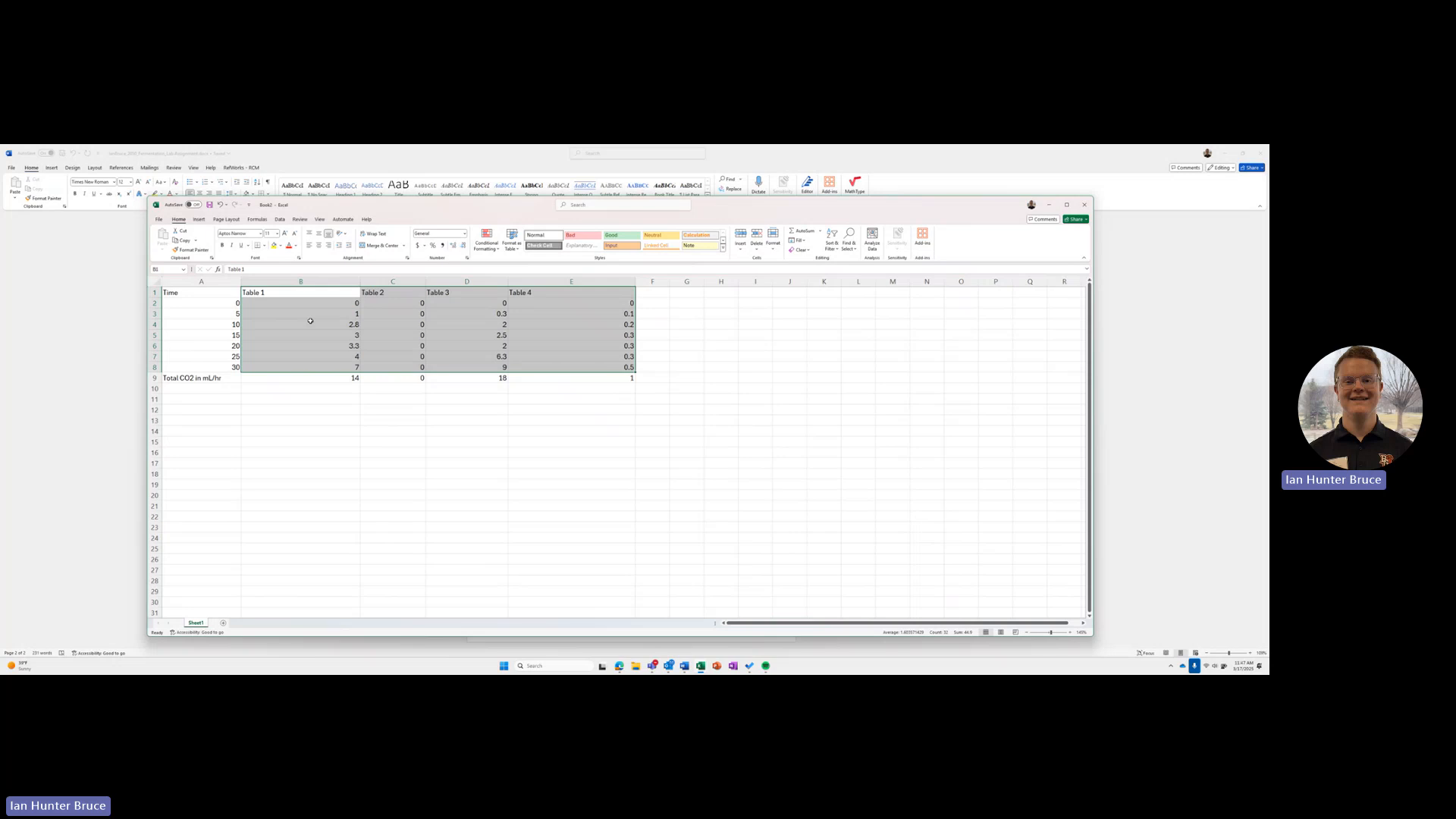
key("ctrl+q")
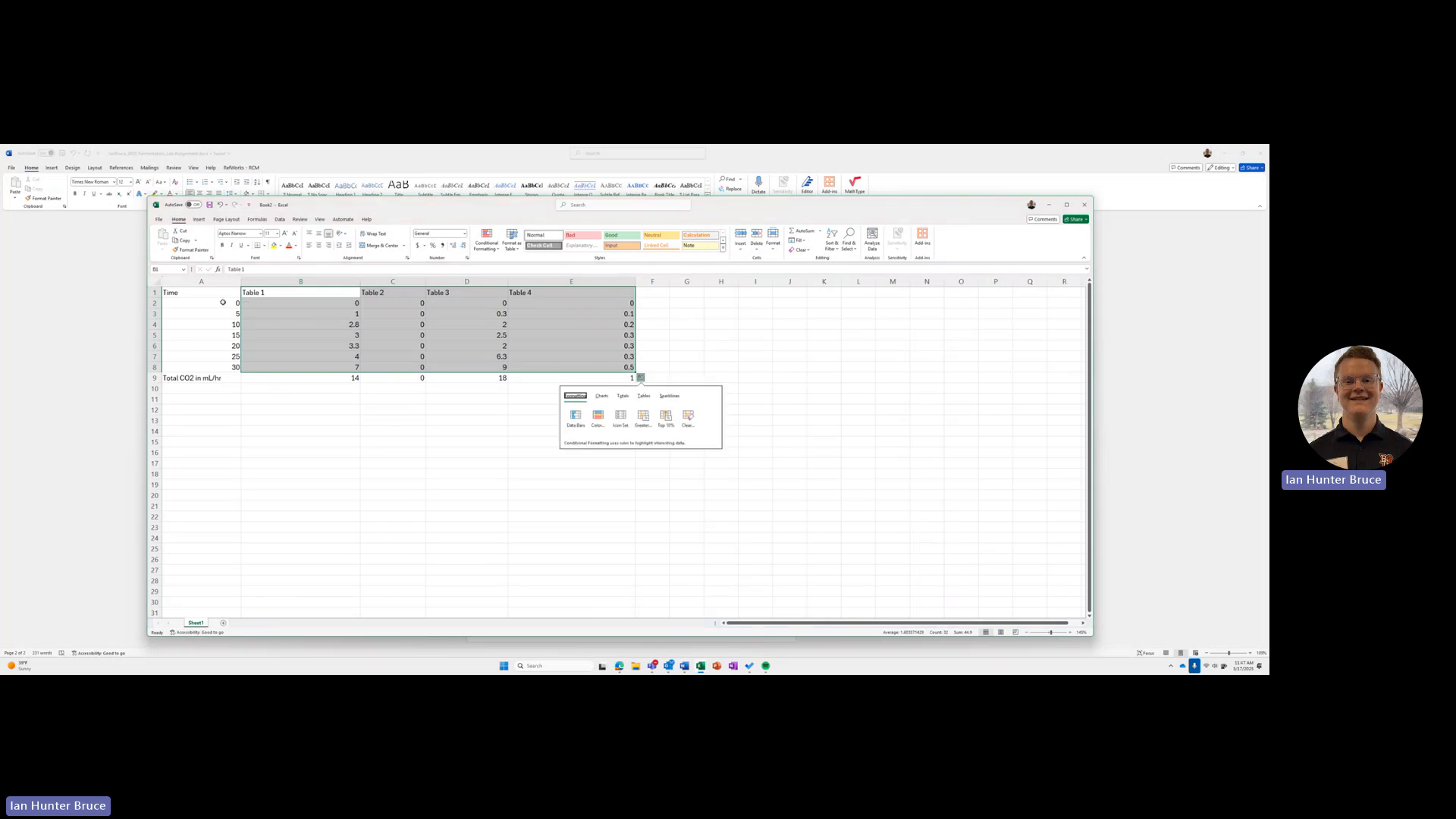
left_click(325, 325)
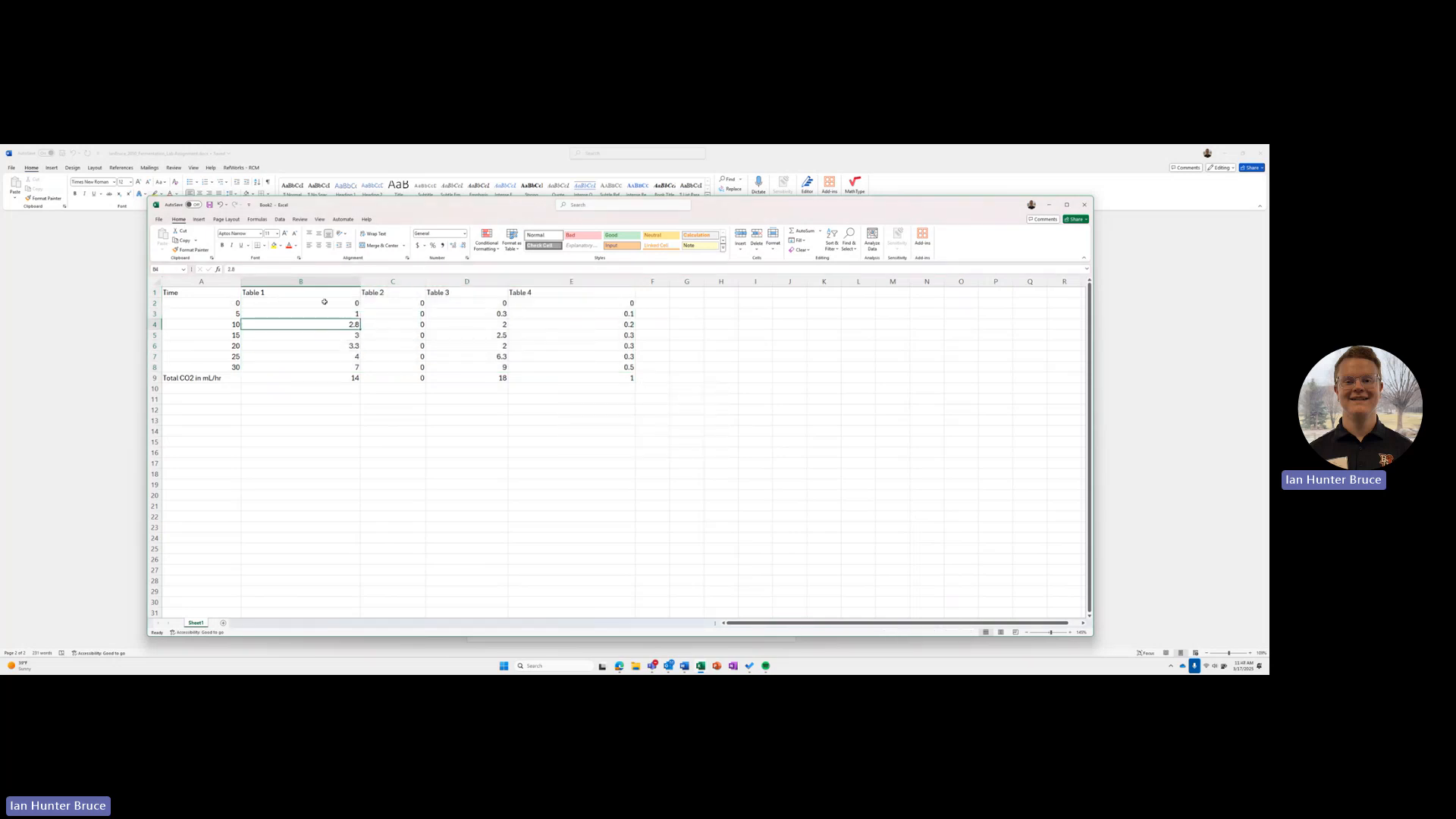
Step: Try to insert a Scatter with Straight Lines and Markers chart from B1:E8 plus the time values in A2:A8
left_click_drag(293, 291, 620, 367)
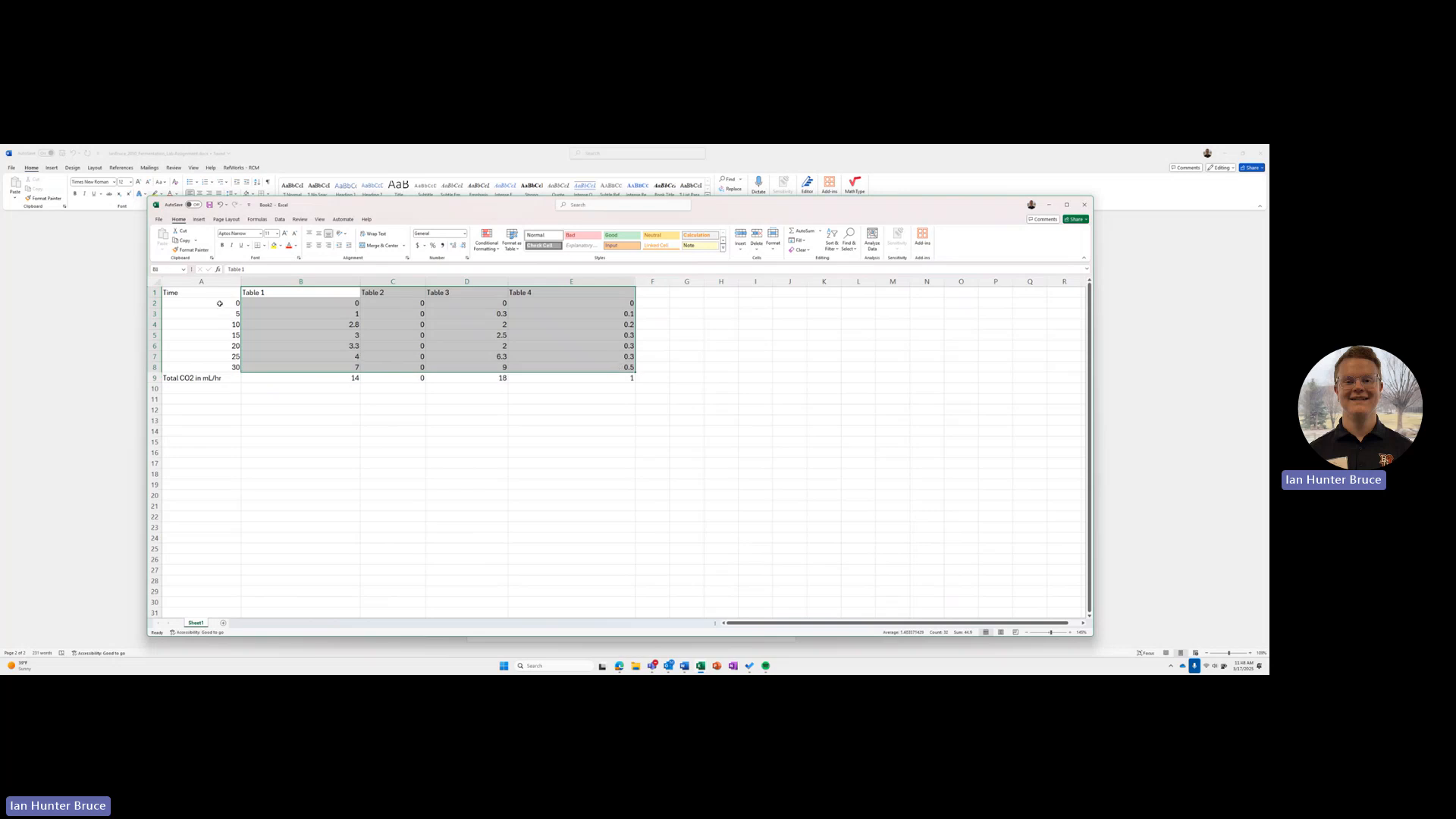
left_click_drag(219, 302, 232, 367)
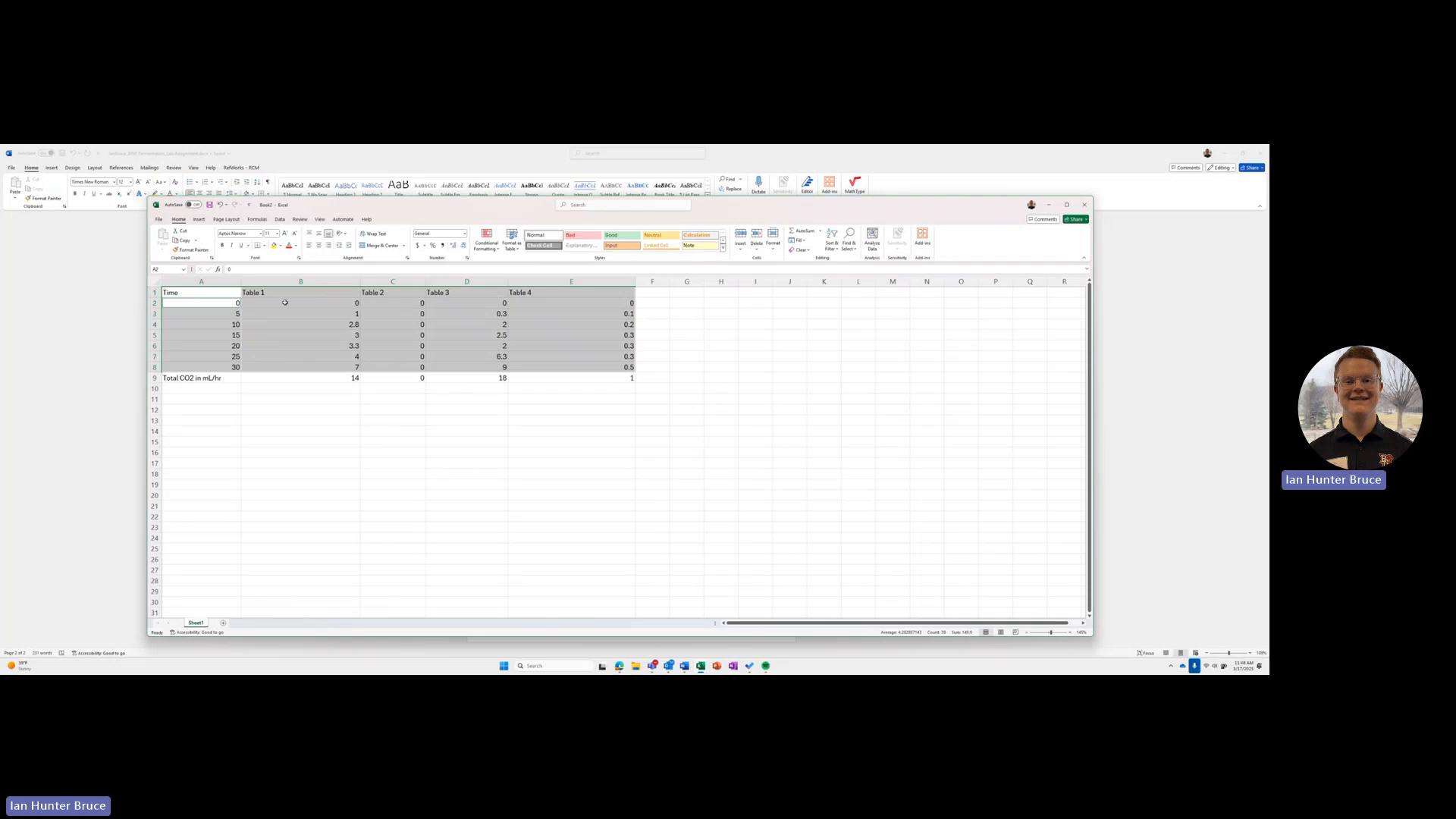
left_click(204, 222)
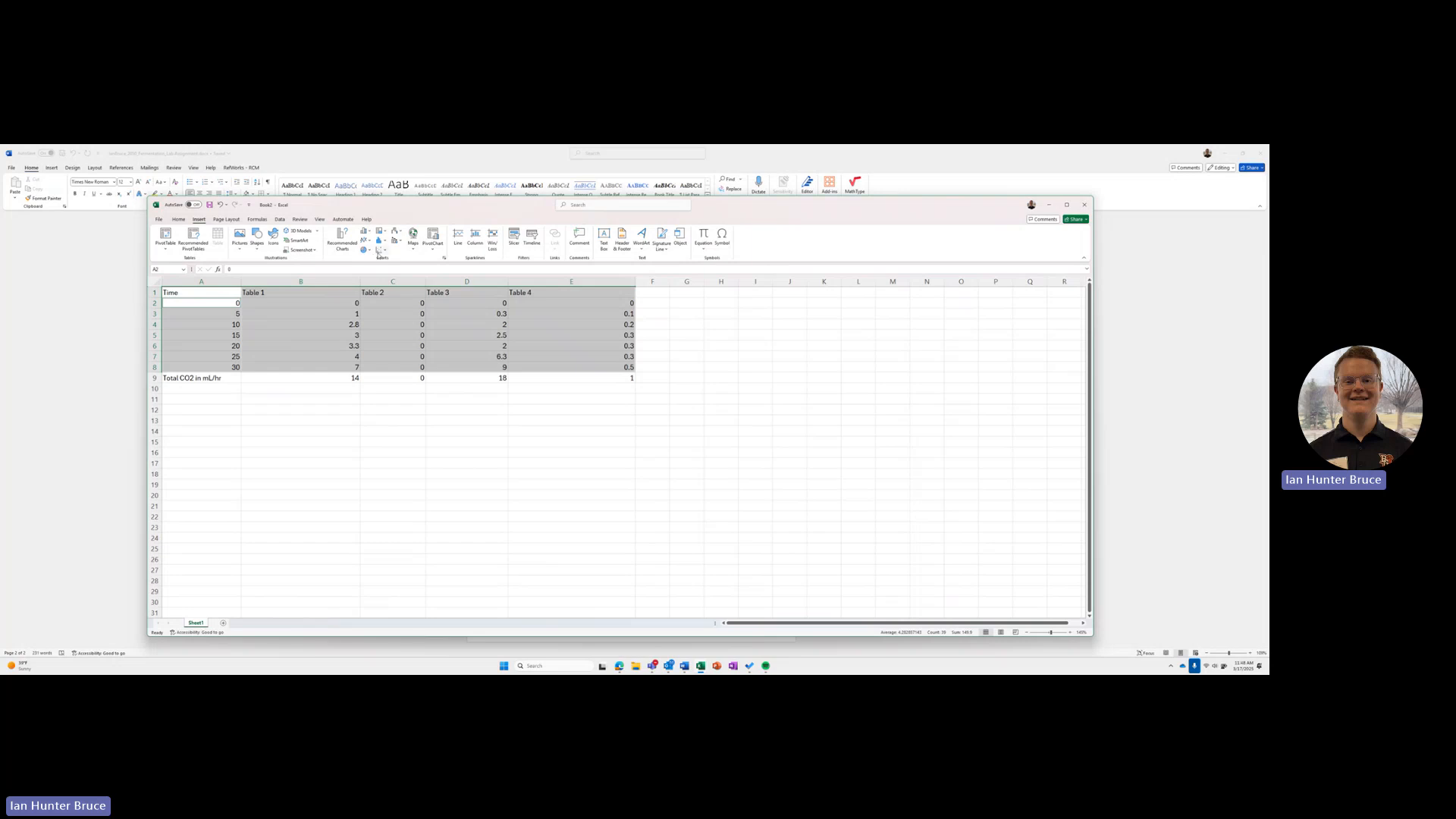
left_click(379, 251)
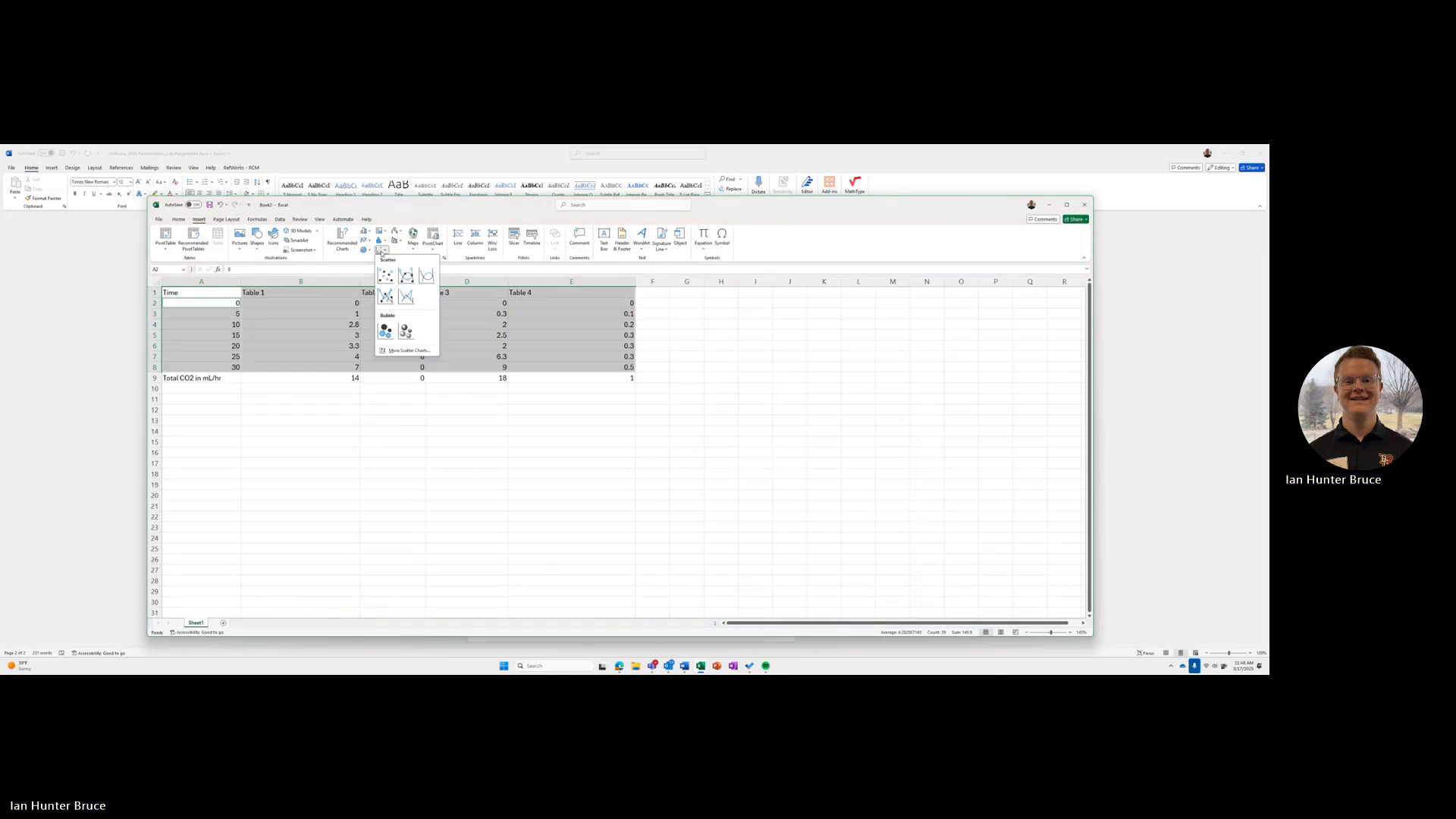
left_click(384, 253)
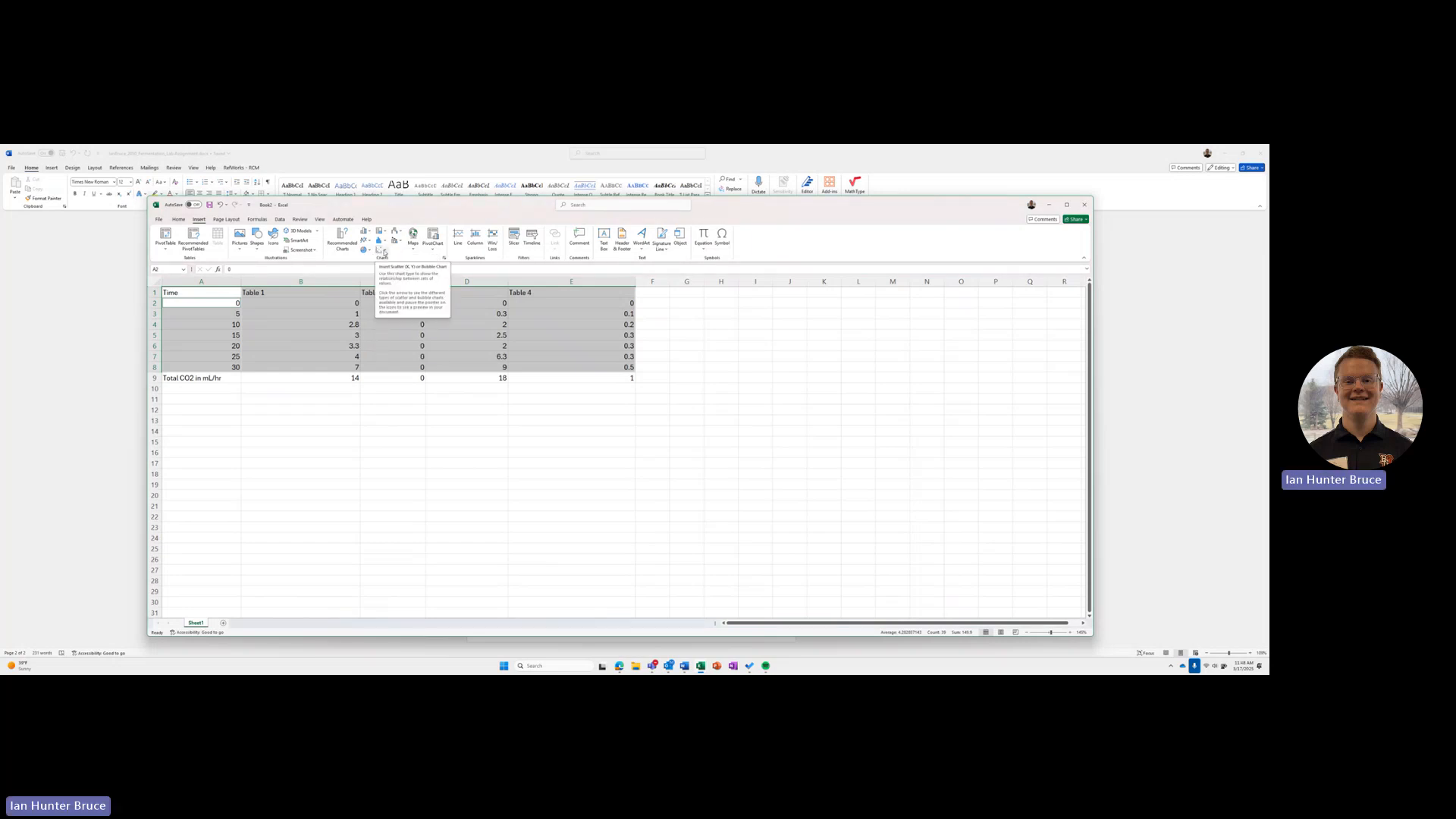
left_click(383, 253)
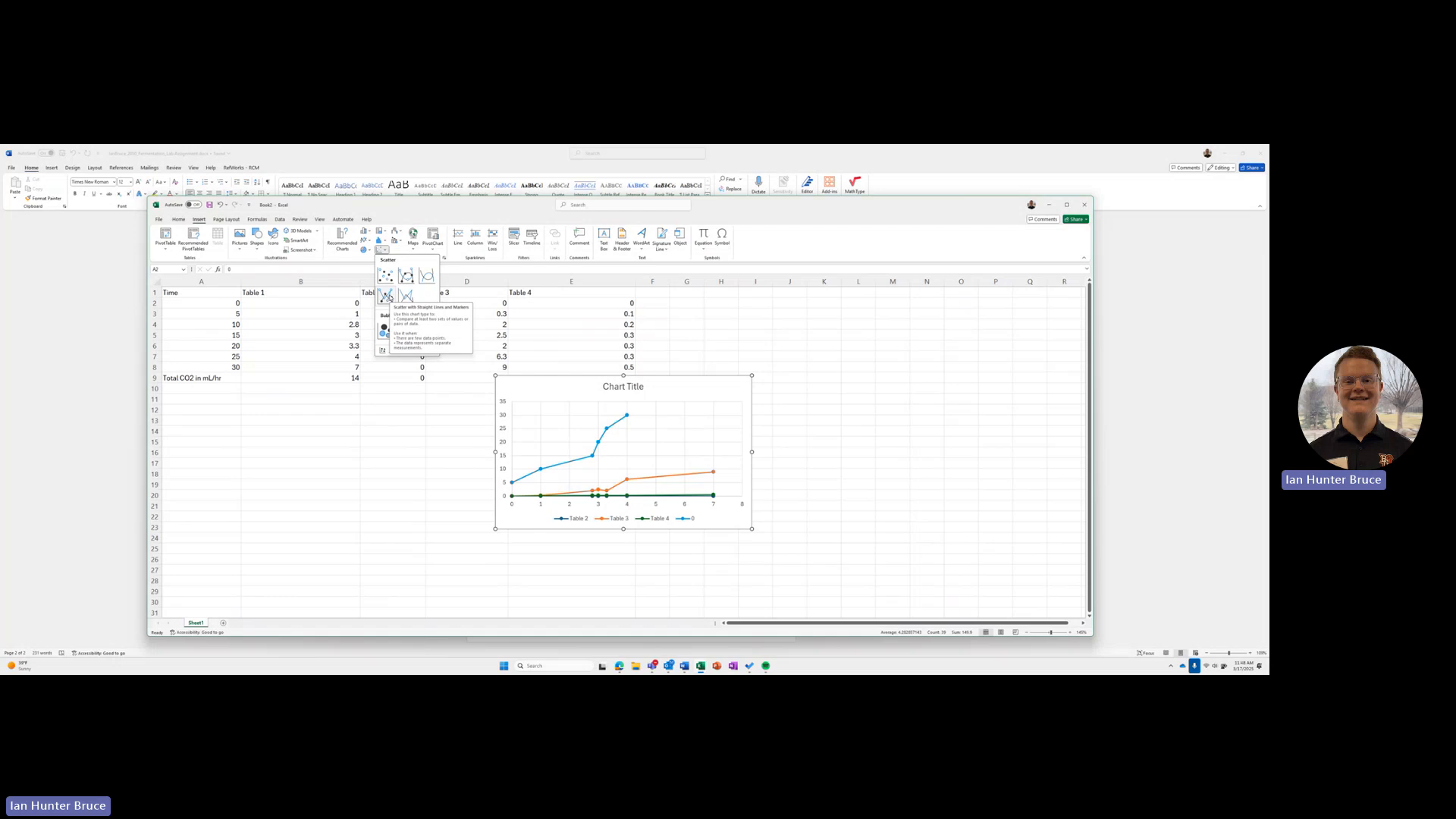
left_click(386, 295)
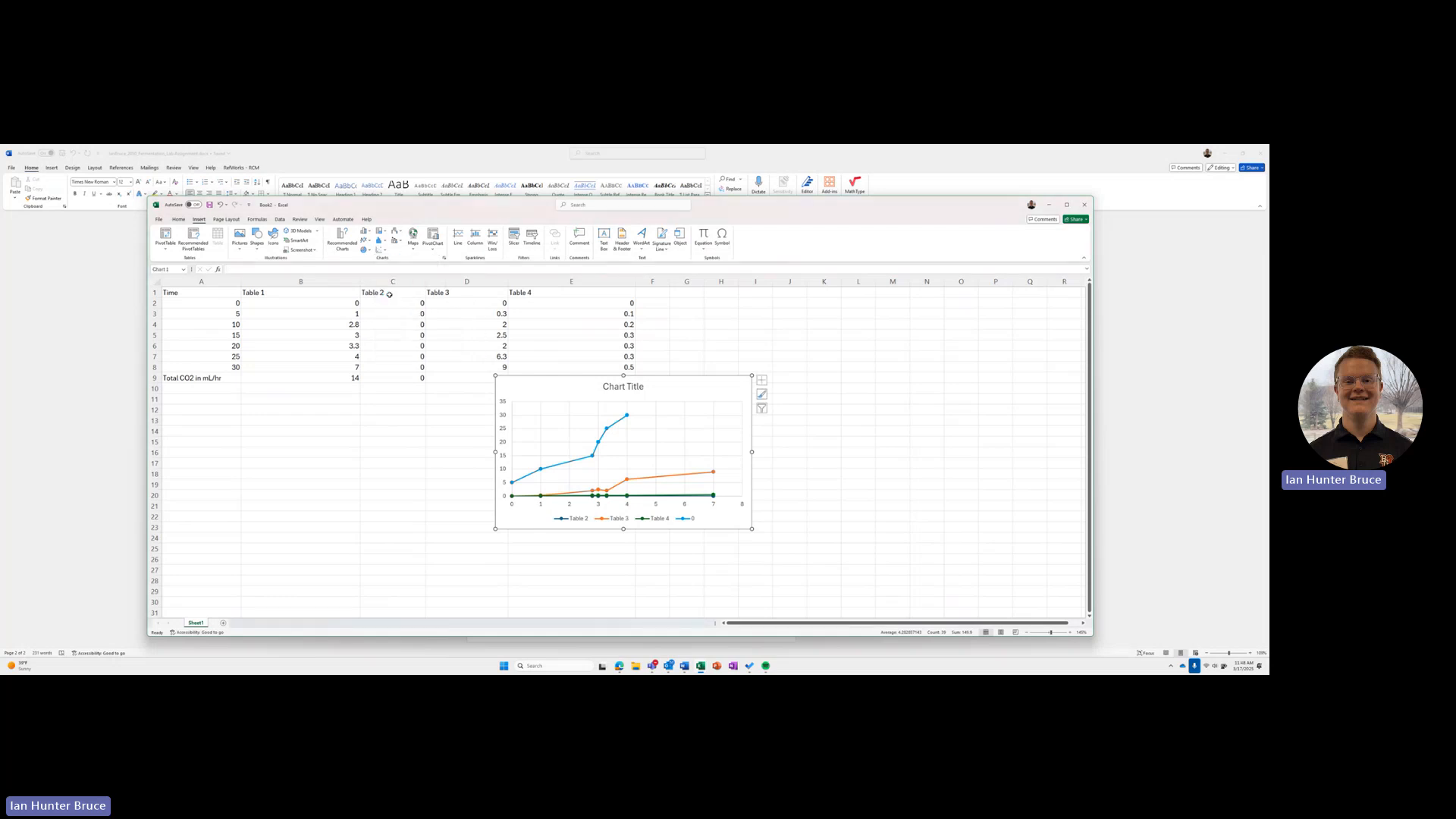
Step: Delete the inserted scatter chart from the sheet
left_click(567, 442)
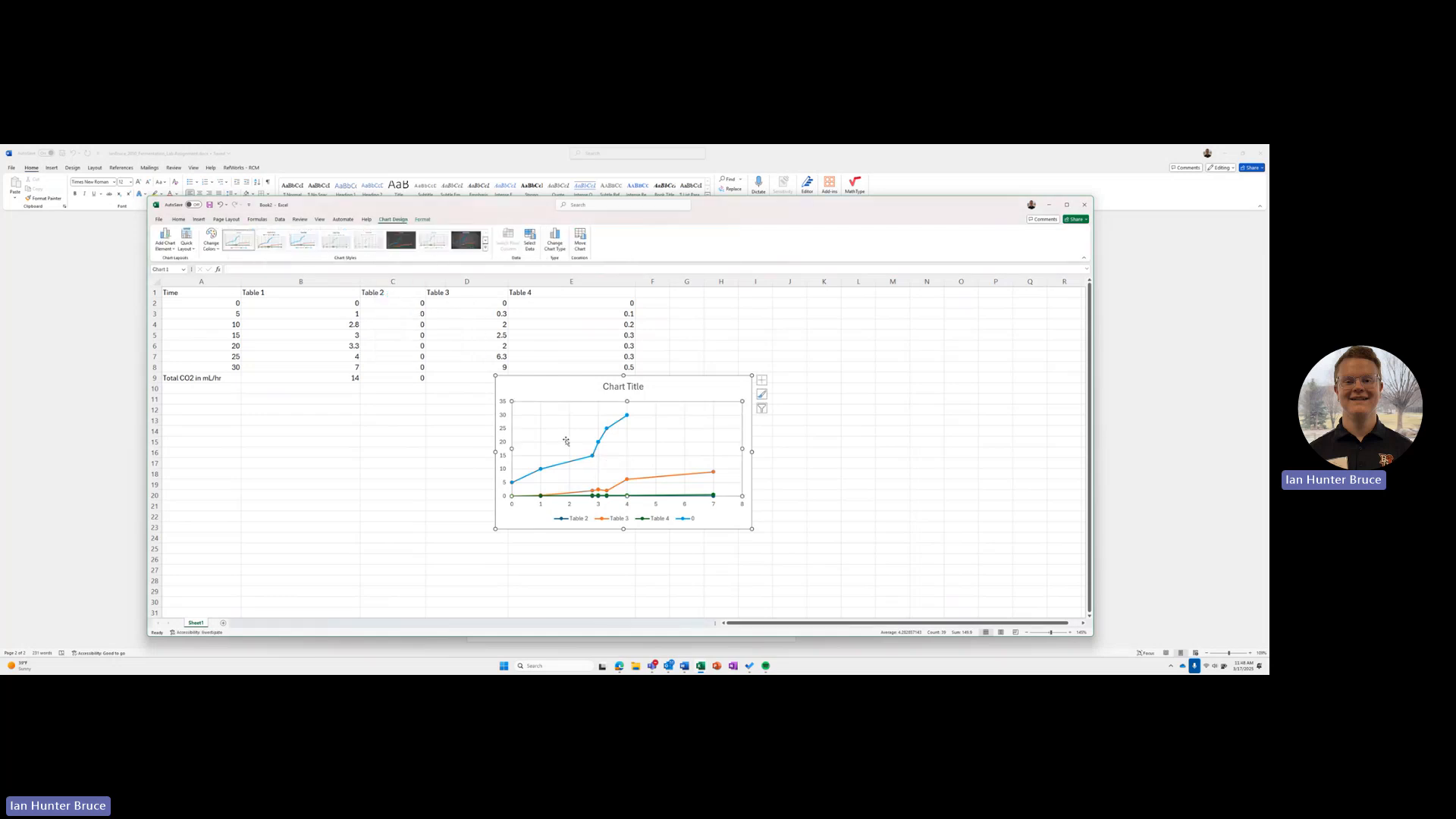
left_click(350, 315)
left_click(545, 396)
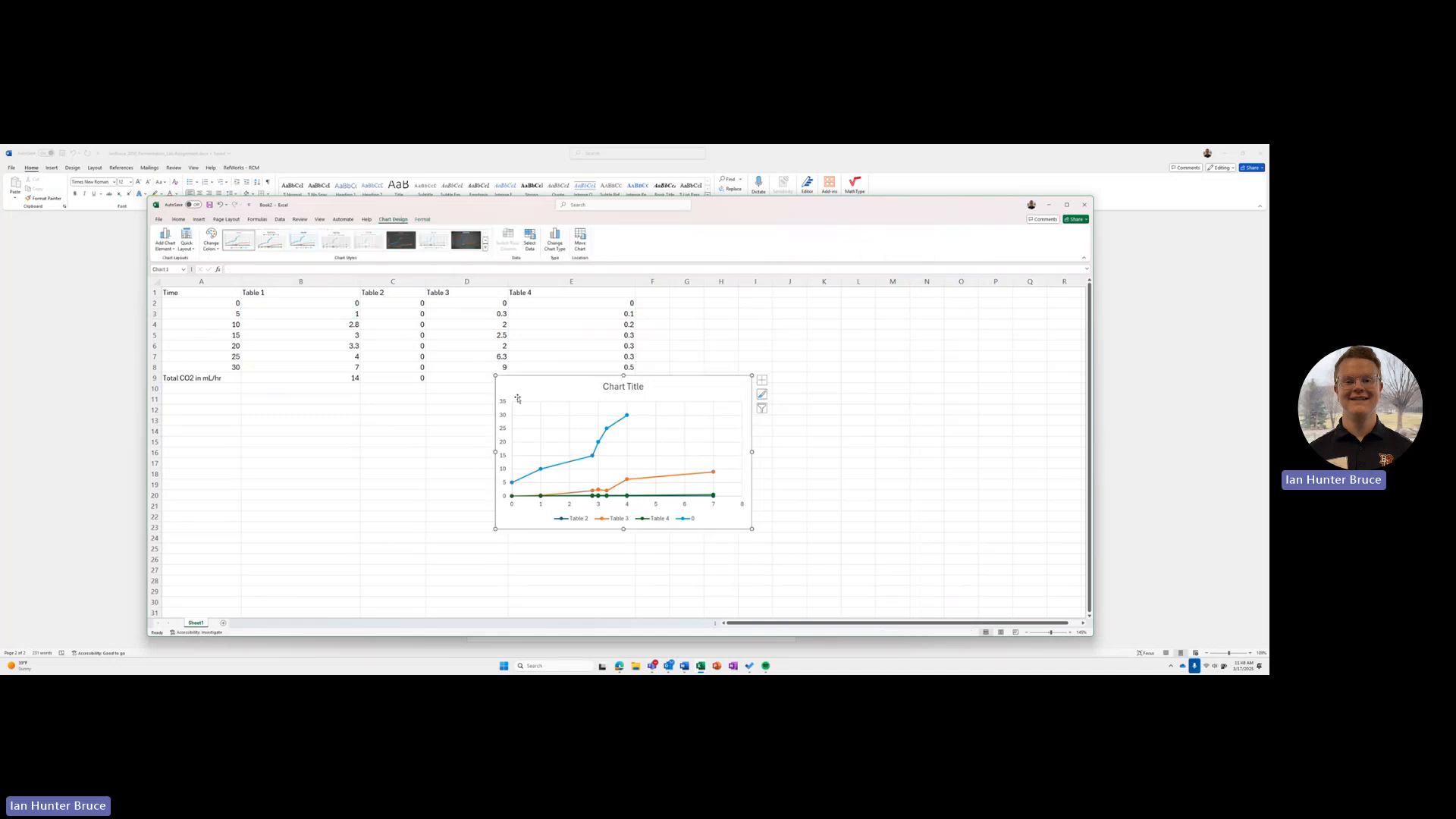
key("Delete")
left_click(371, 345)
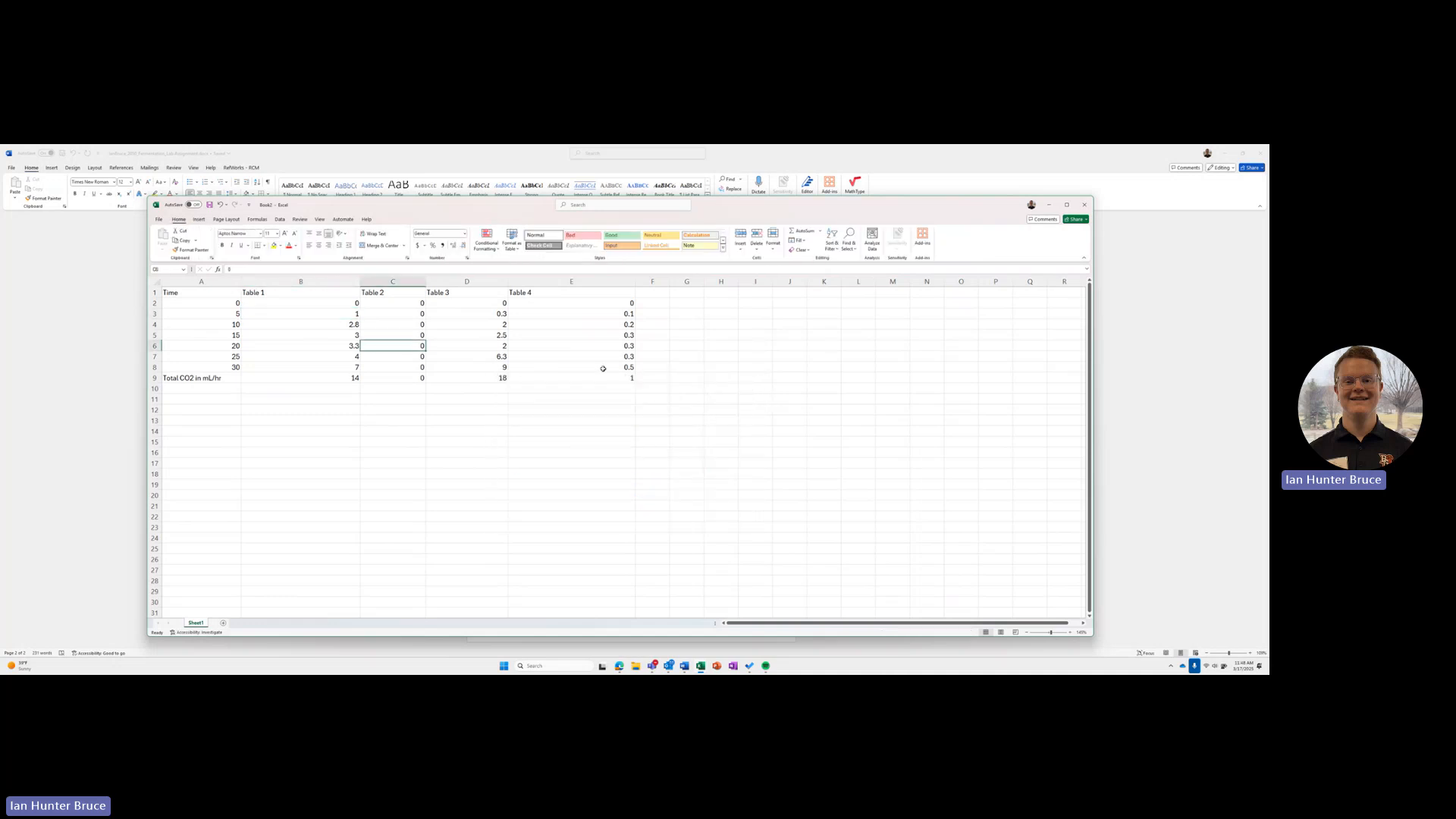
Step: Try again to chart B1:E8 and A2:A8 as Scatter with Straight Lines and Markers, and delete that chart
left_click(605, 368)
left_click_drag(605, 368, 319, 293)
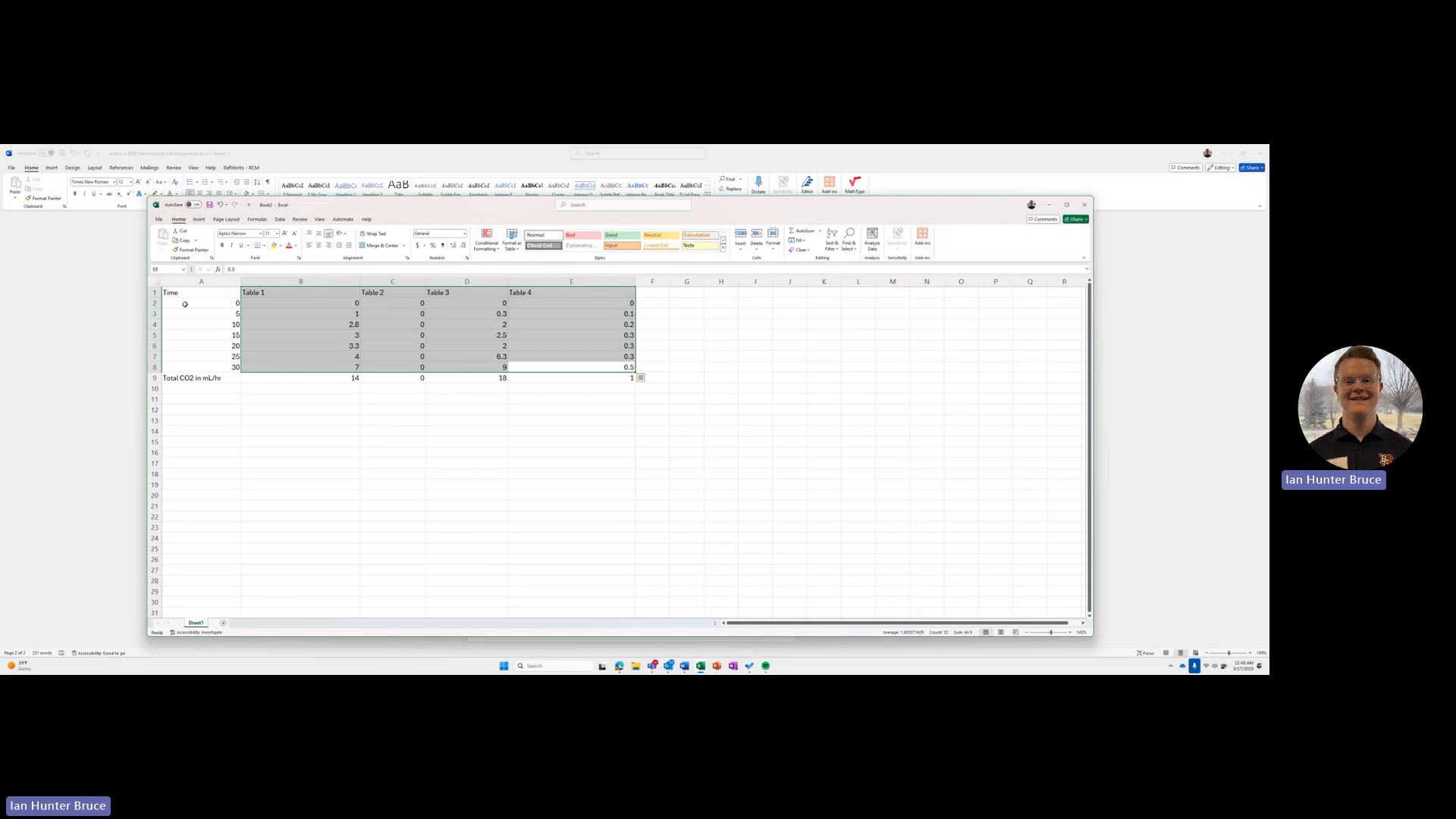
left_click_drag(185, 304, 195, 367)
left_click(198, 219)
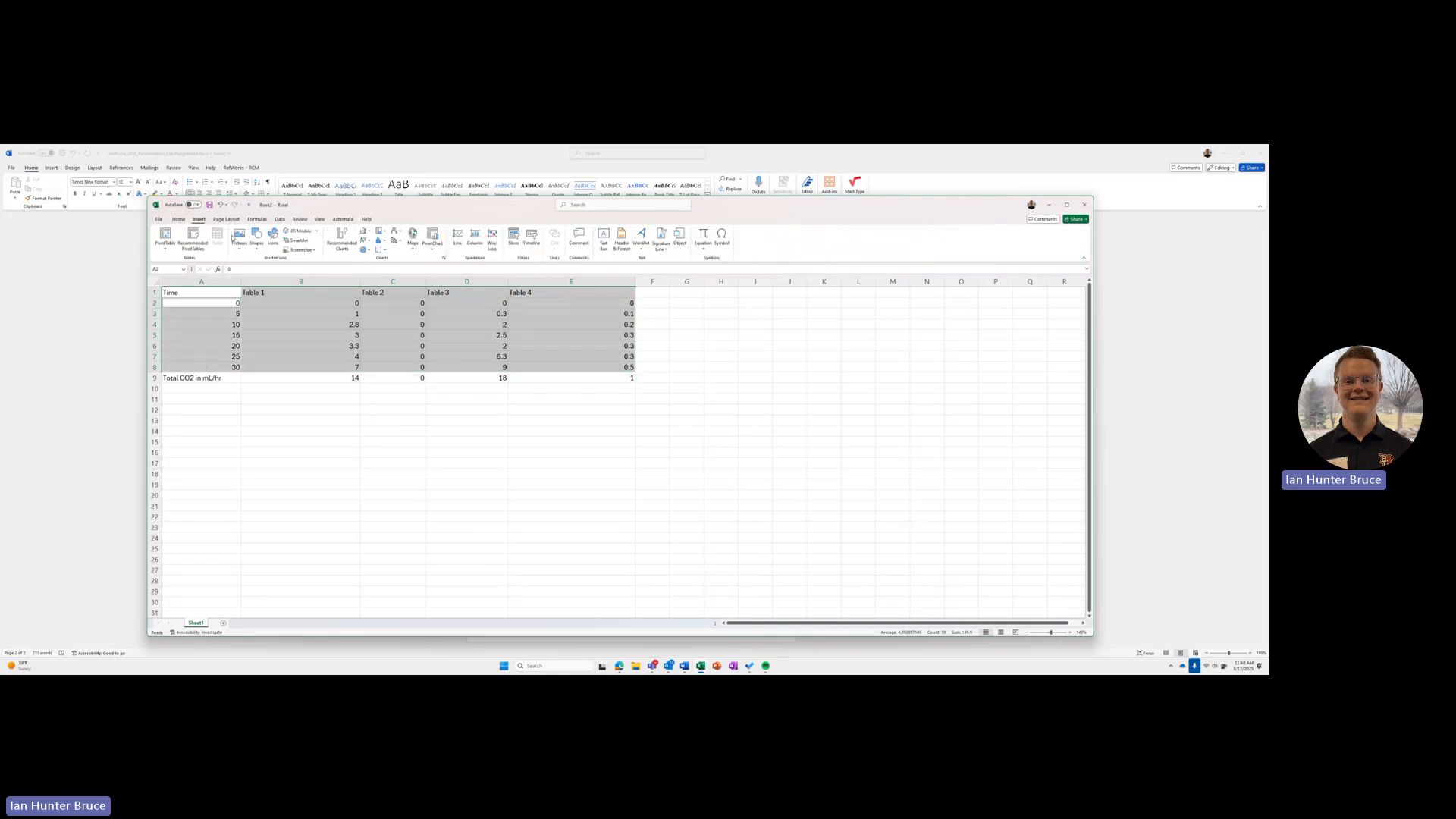
left_click(381, 250)
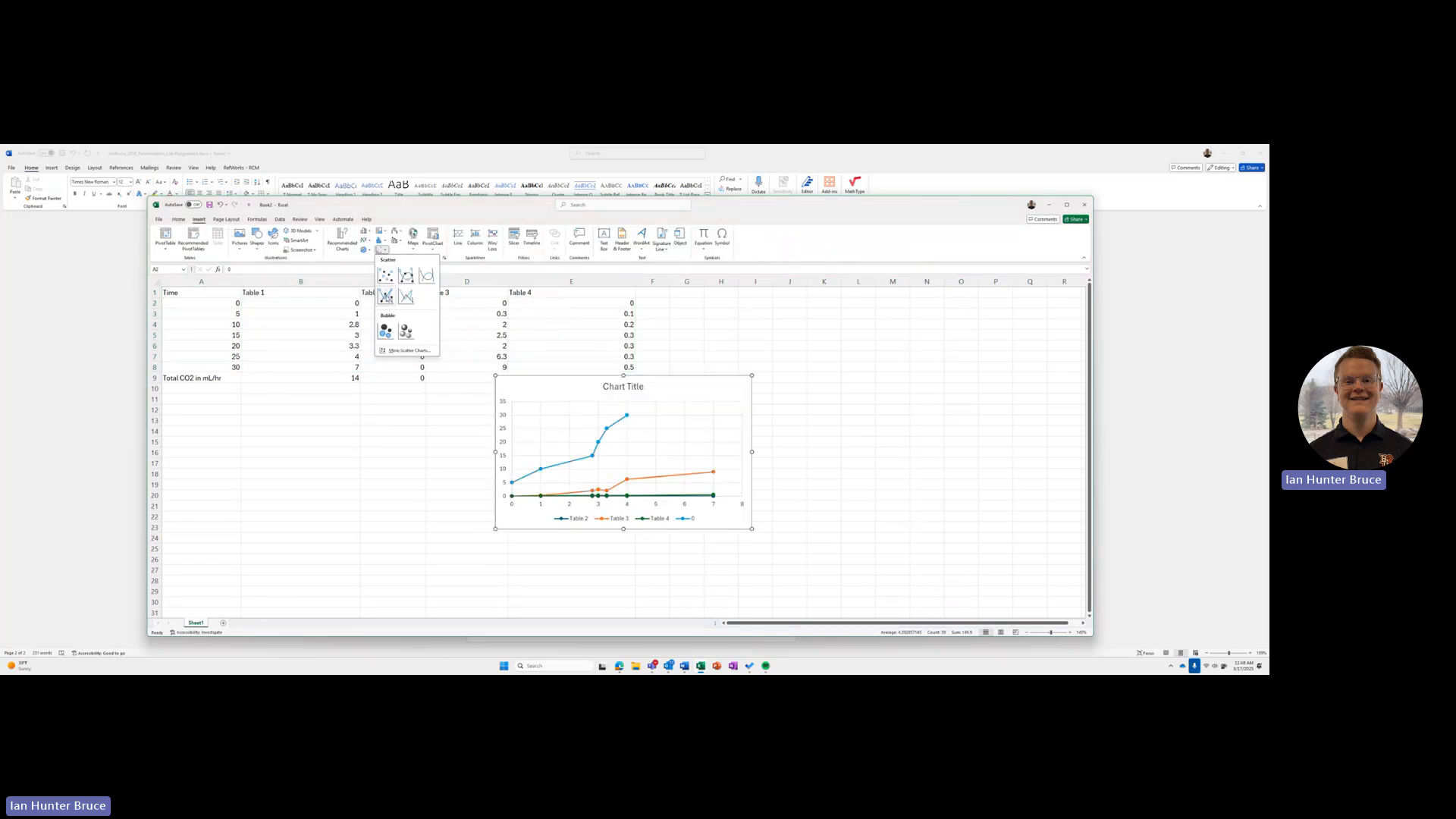
left_click(386, 296)
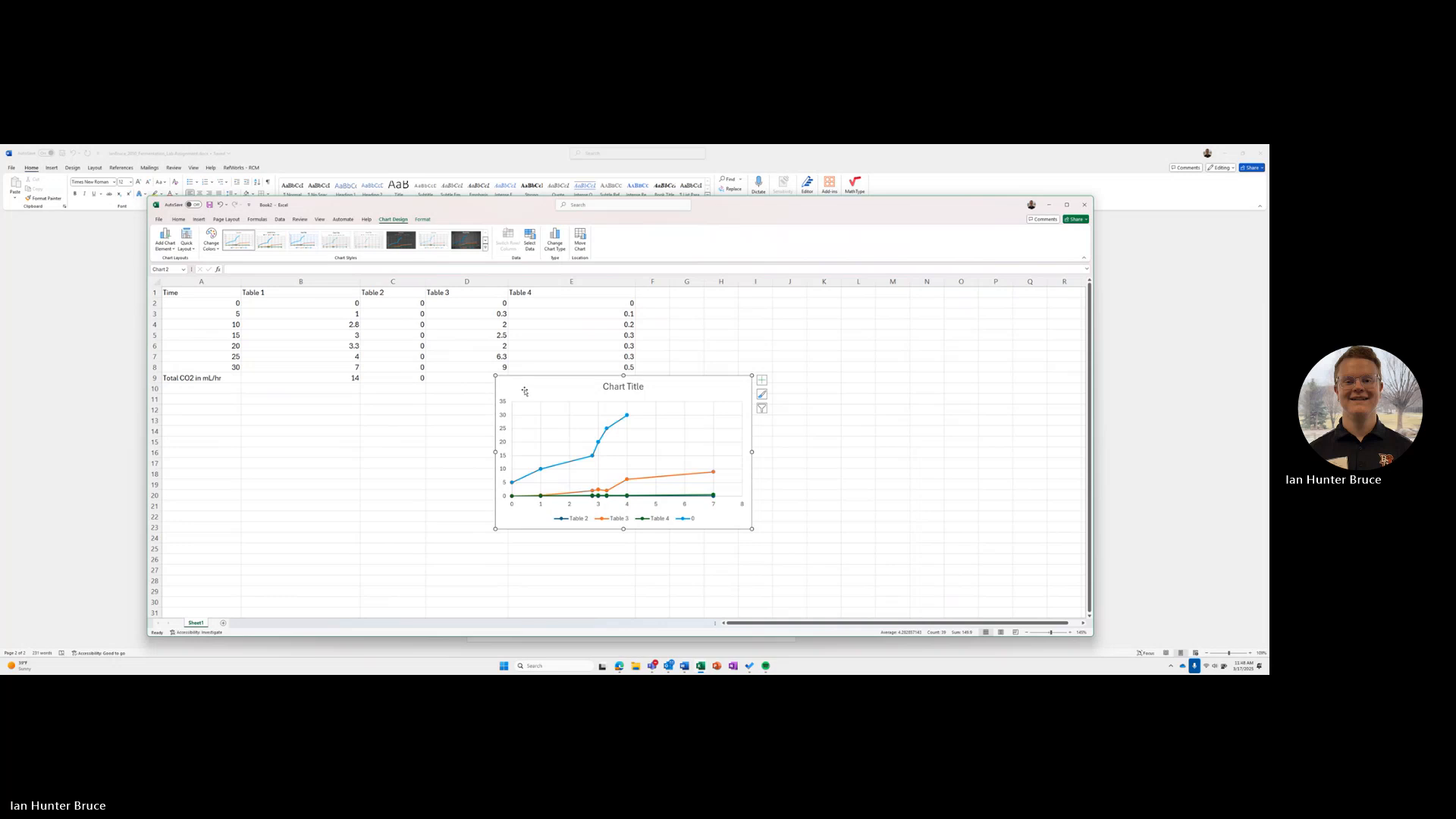
key("Delete")
left_click(576, 410)
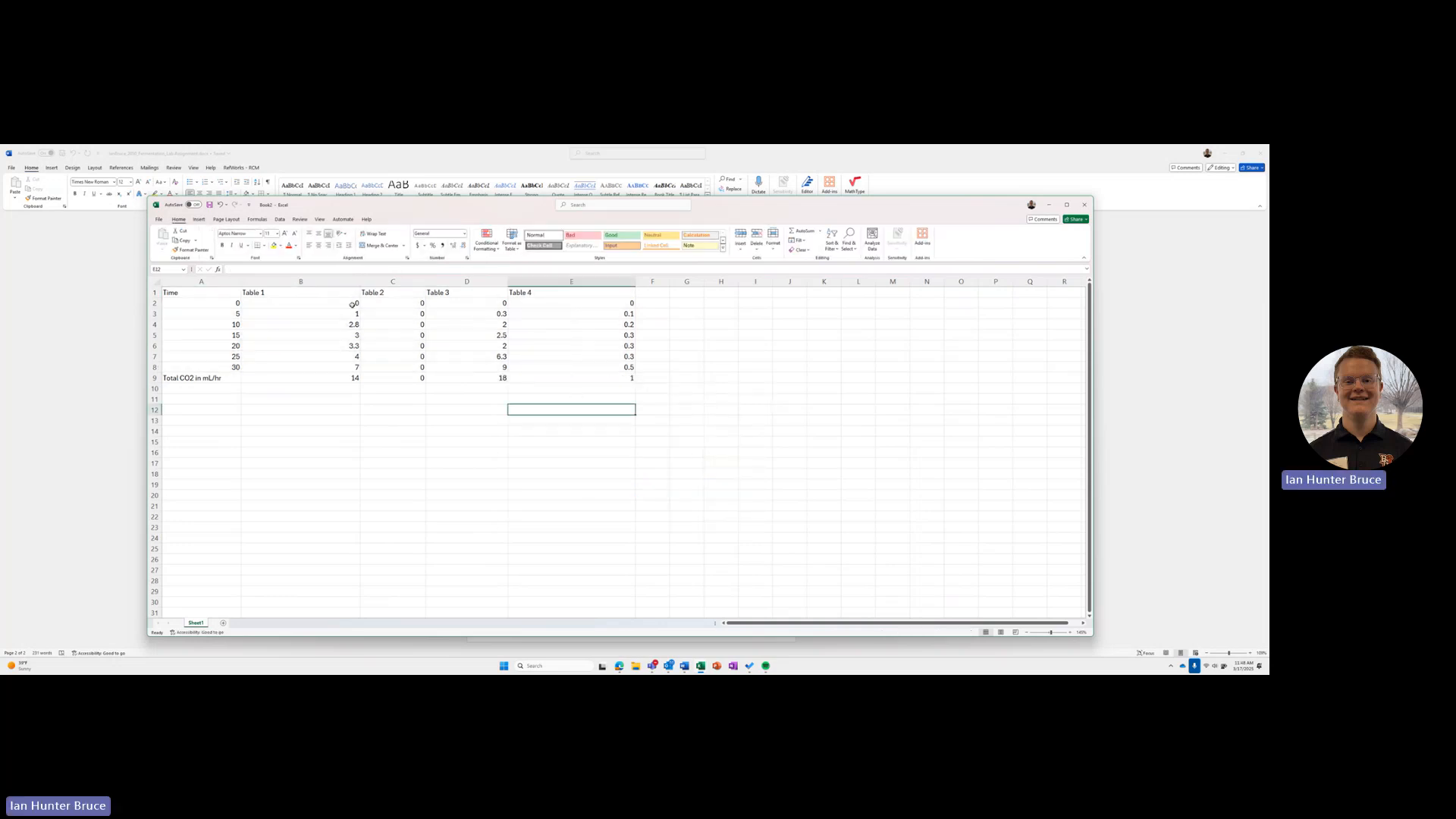
Step: Insert a Scatter with Straight Lines and Markers chart from the Time and Table 1 to Table 4 data in A1:E8
left_click_drag(209, 292, 635, 369)
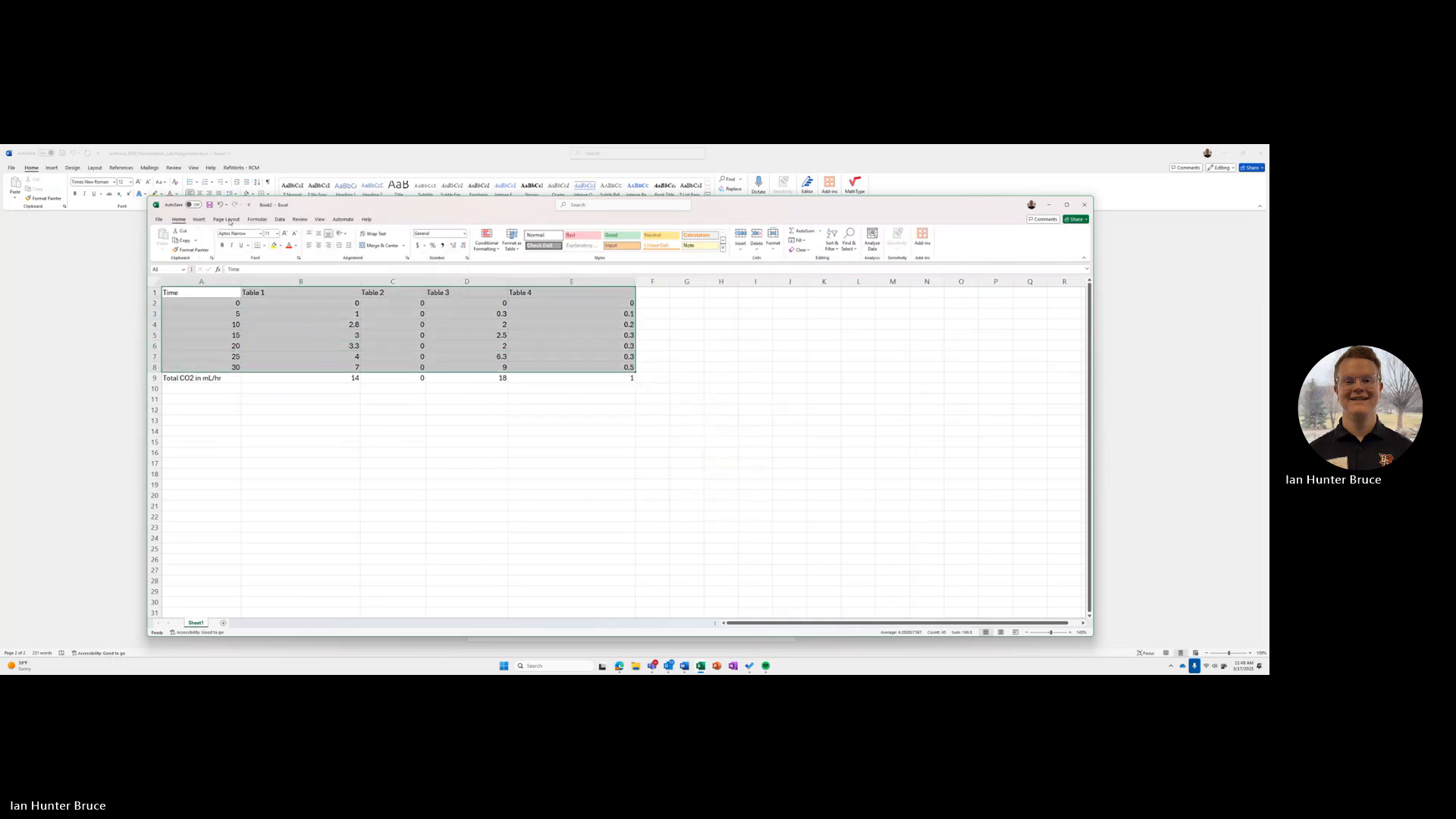
left_click(200, 220)
left_click(382, 250)
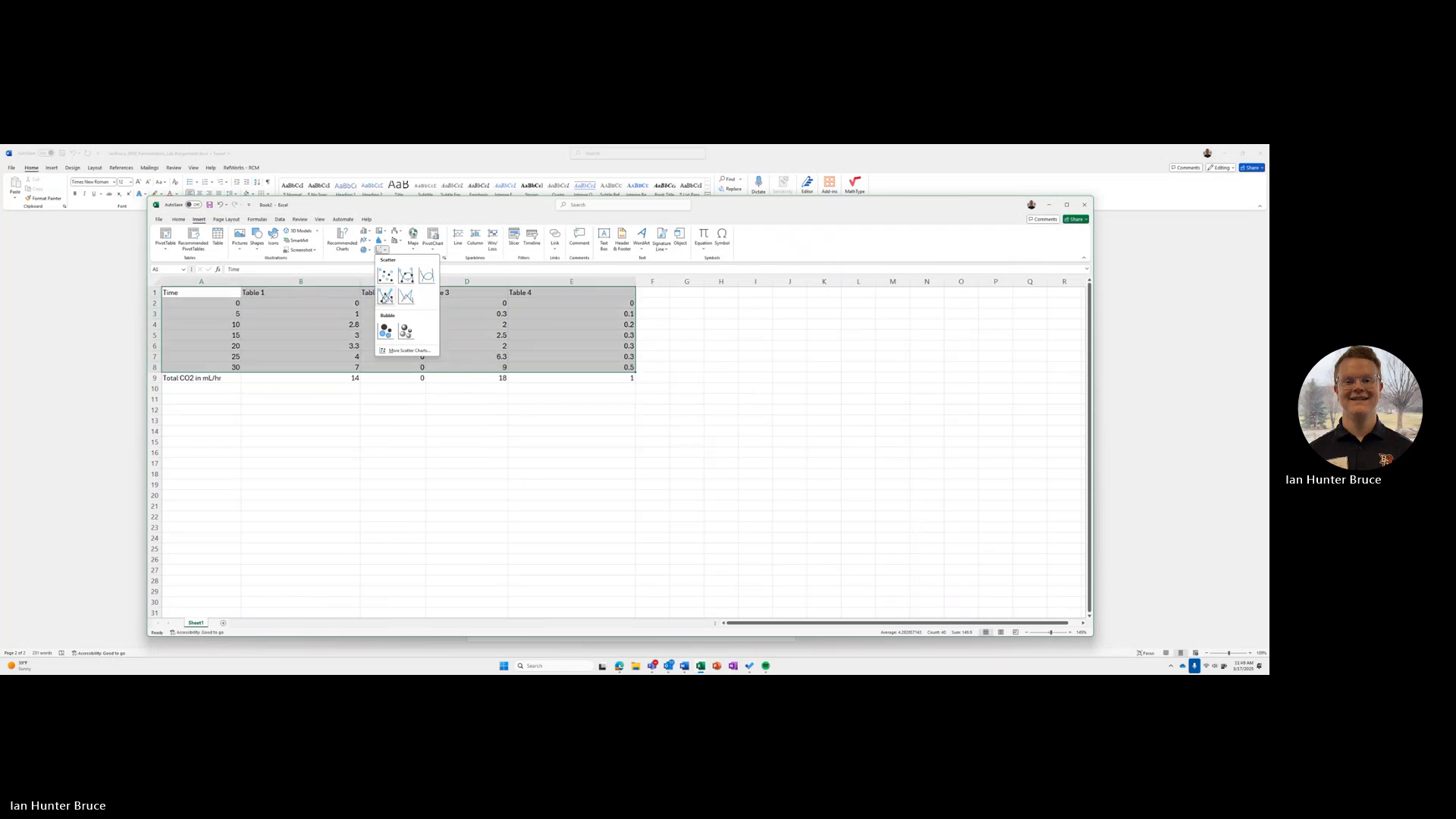
left_click(385, 296)
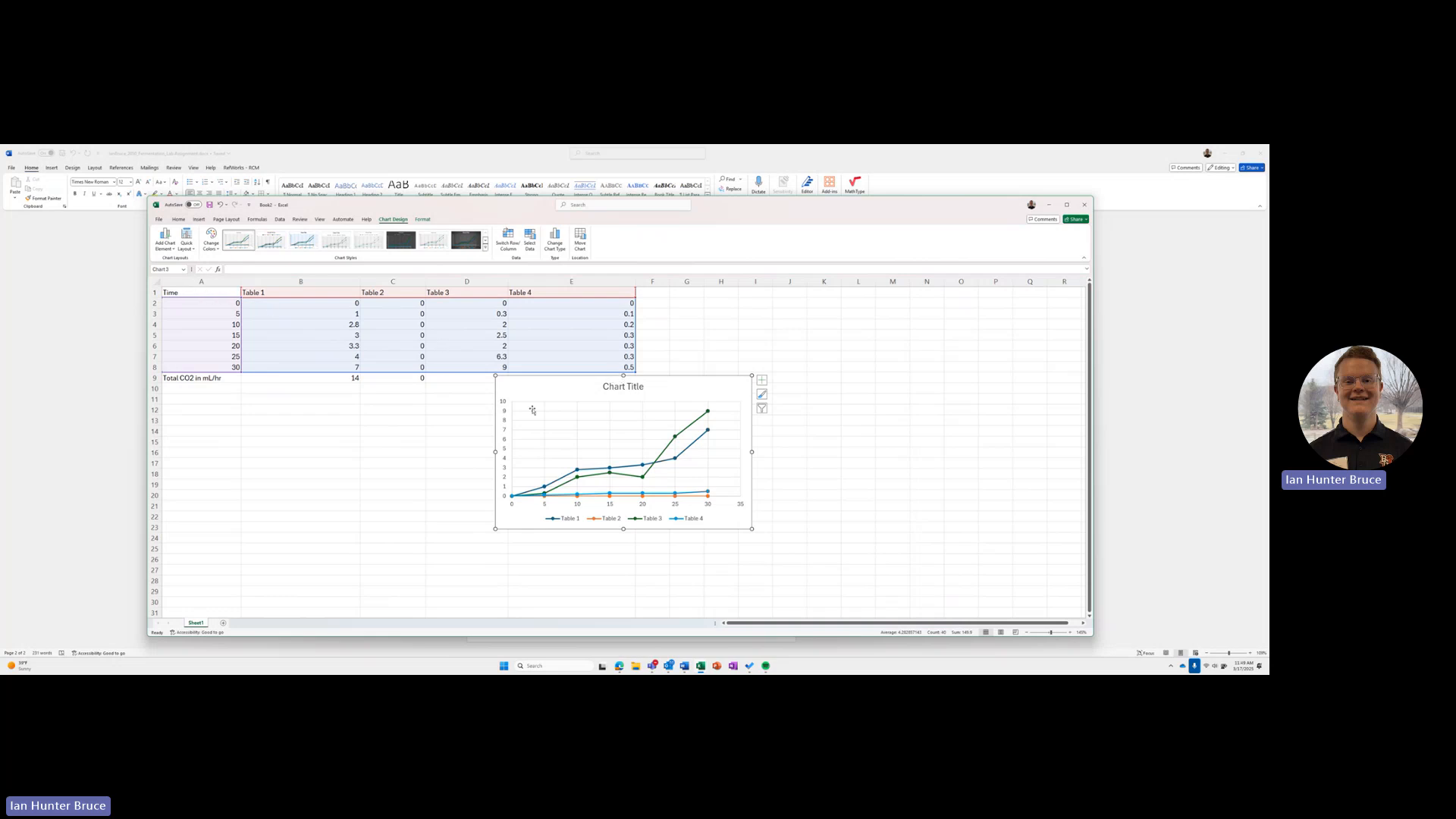
Step: Compare the new chart with the finished chart in the Fermentation in Yeast Cells workbook and return to the new chart
mouse_move(701, 662)
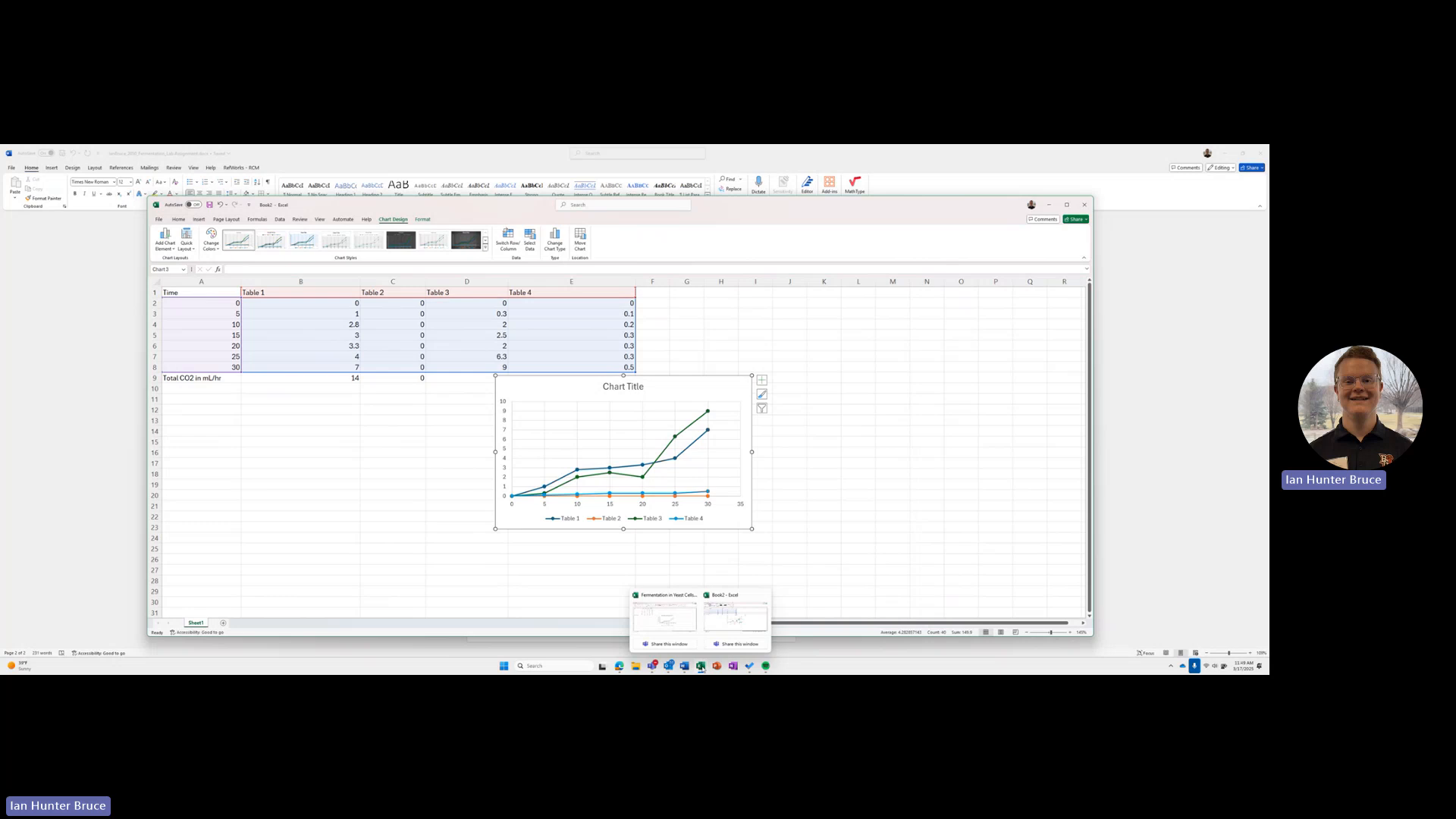
left_click(665, 616)
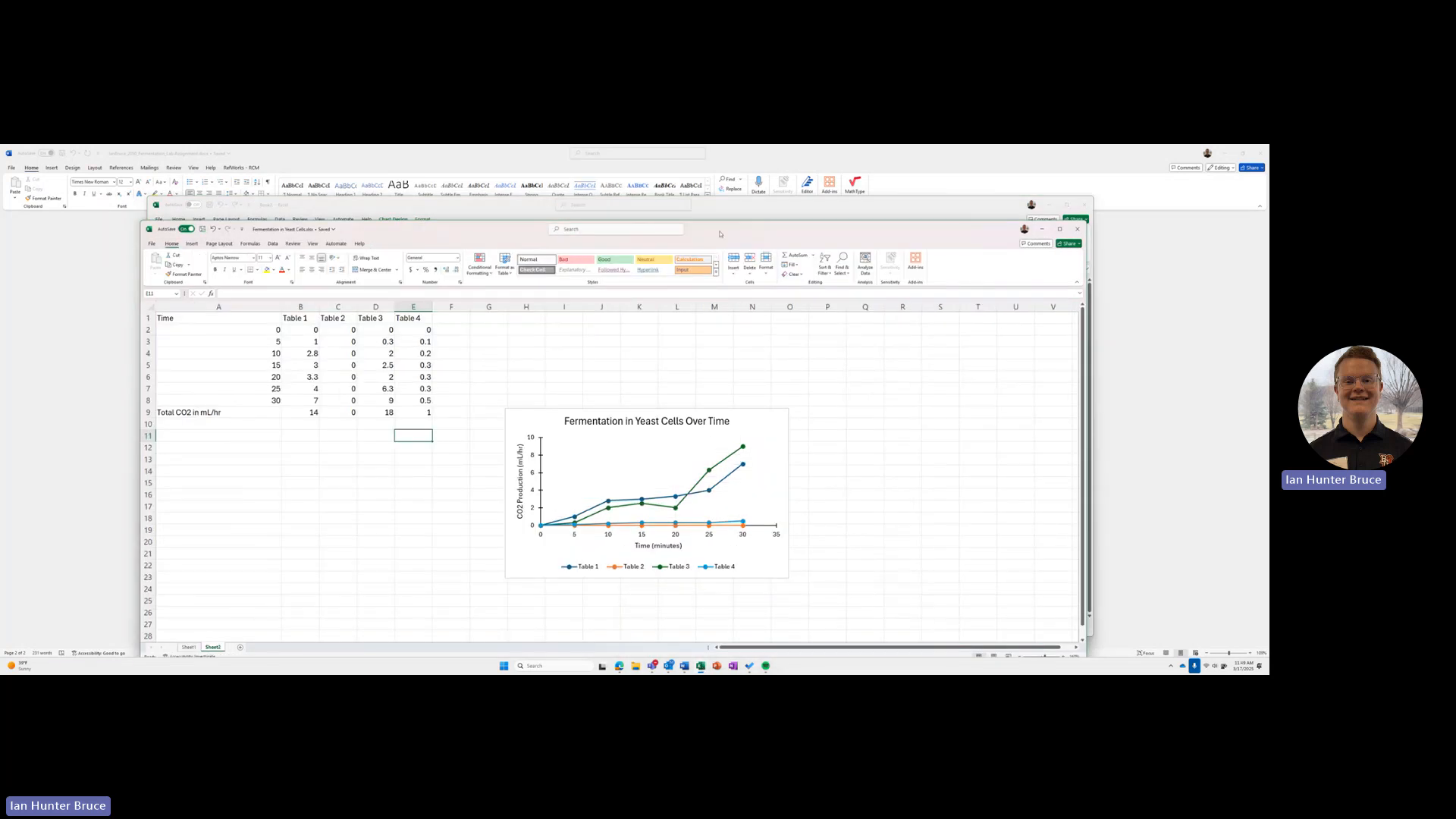
left_click_drag(720, 233, 1020, 262)
left_click_drag(781, 203, 639, 184)
left_click(1071, 427)
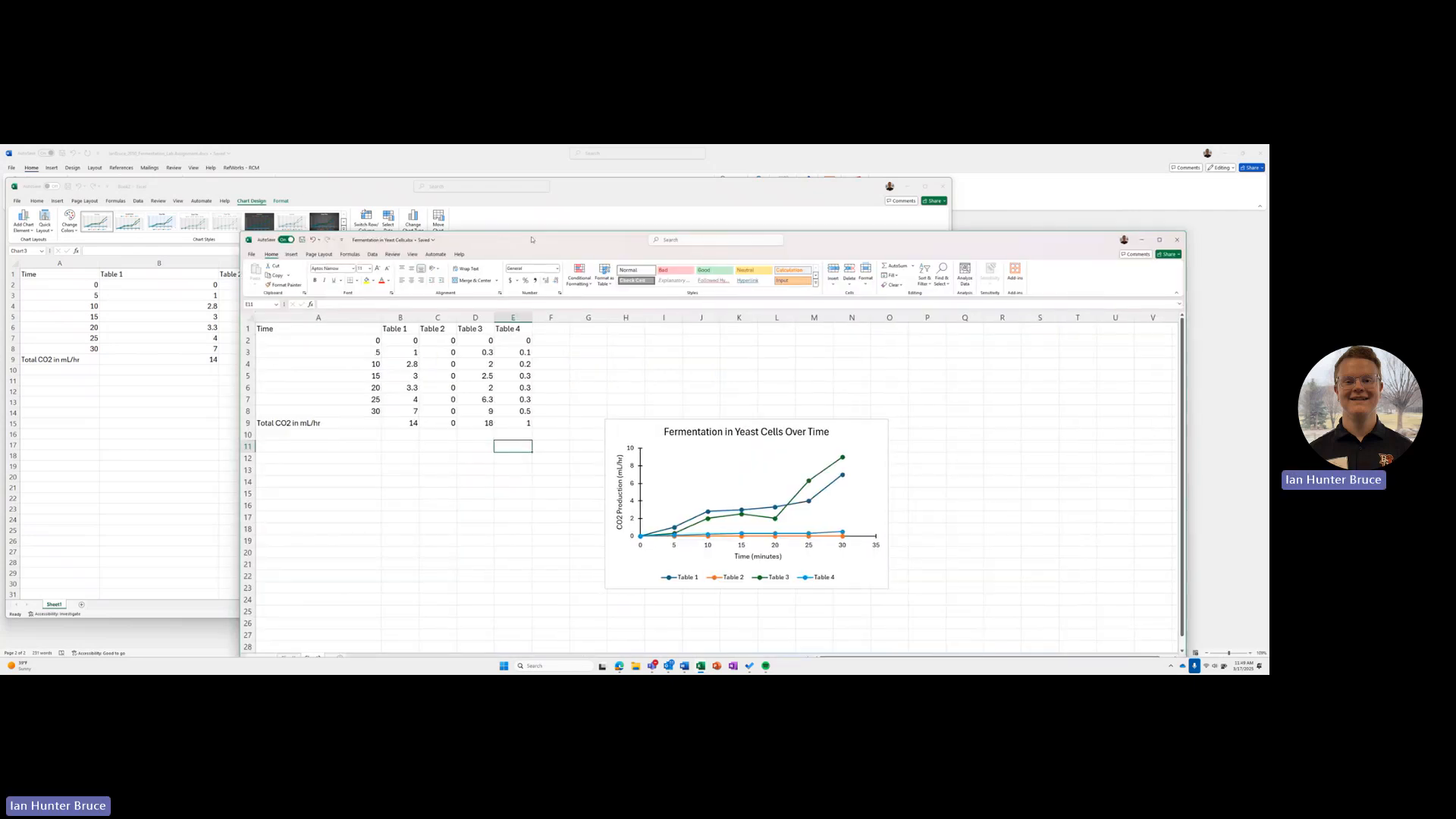
left_click(1141, 240)
left_click(785, 412)
left_click_drag(590, 187, 740, 199)
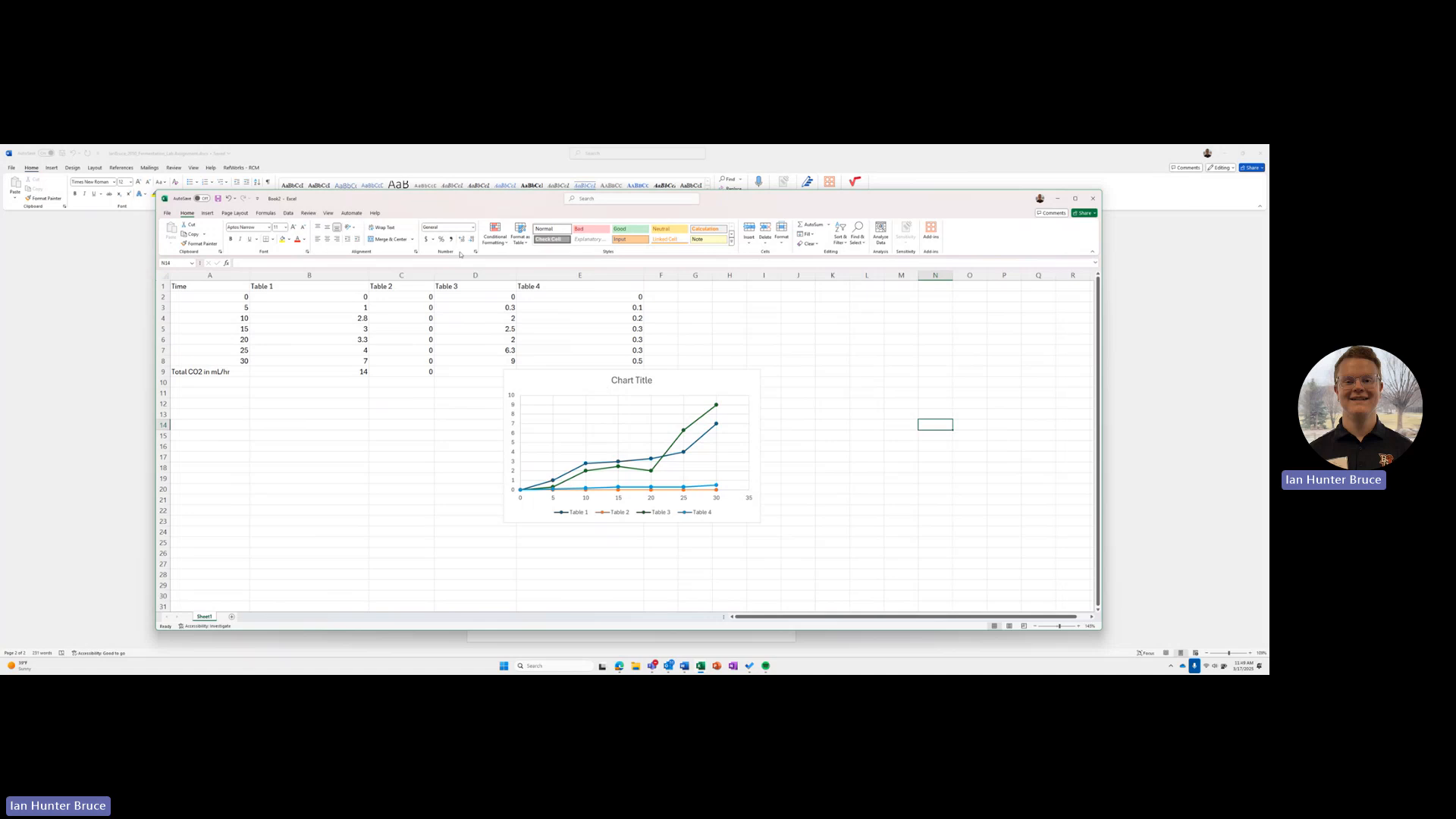
left_click(208, 213)
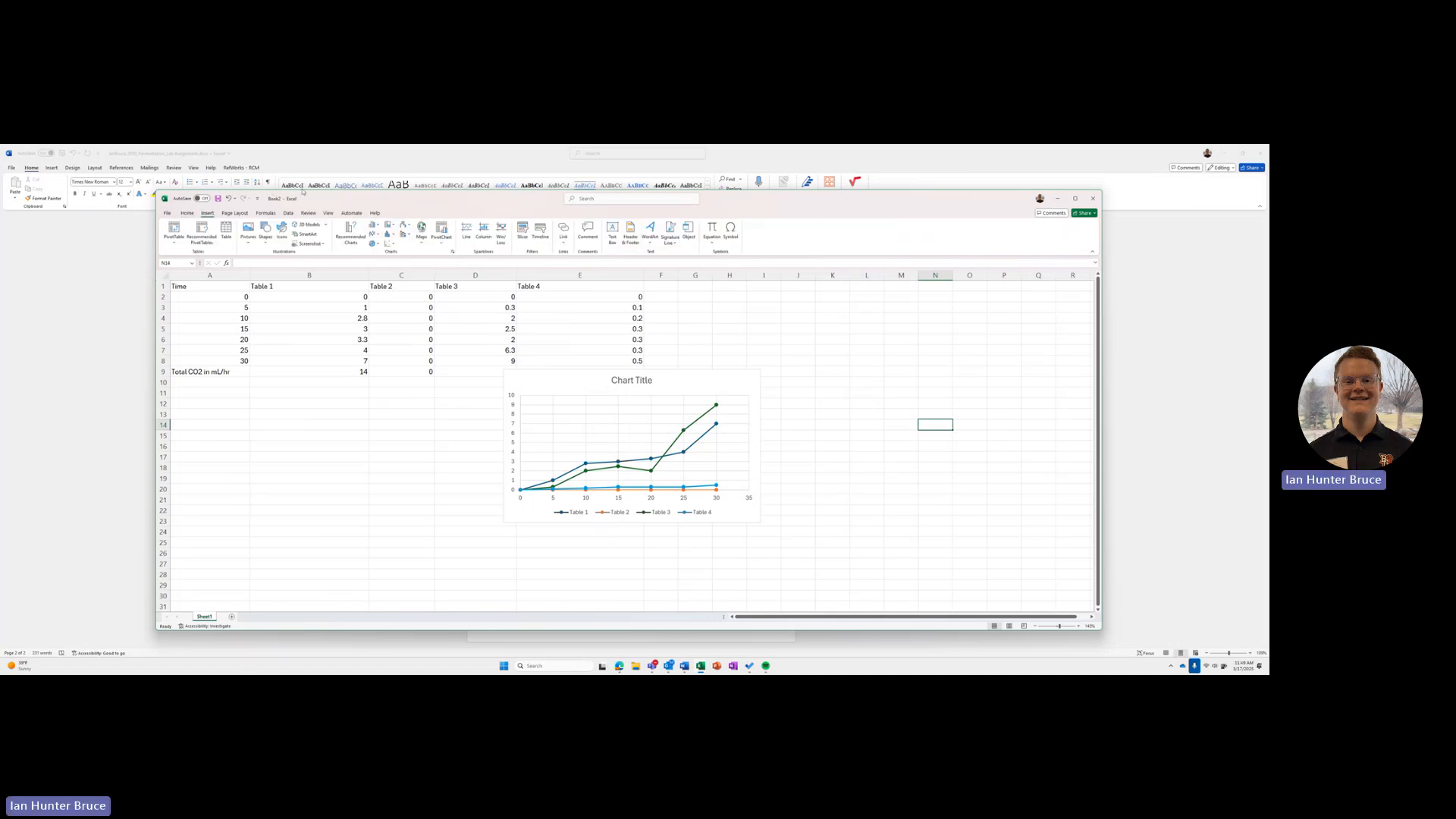
Step: Delete the vertical and horizontal gridlines from the scatter chart and move the chart below the data in row 9
mouse_move(319, 204)
left_mouse_down()
mouse_move(846, 445)
mouse_move(330, 204)
left_mouse_up()
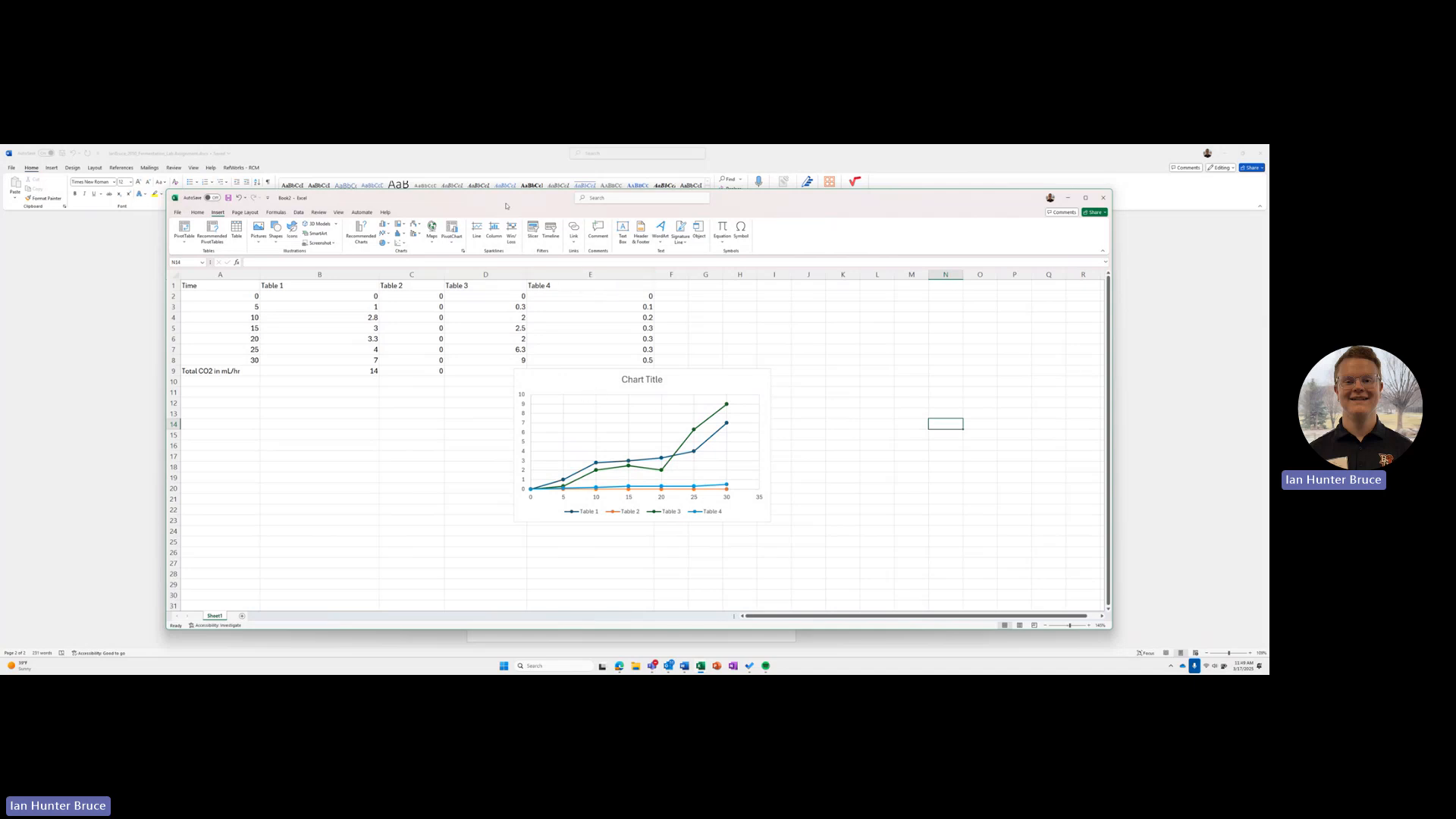
left_click_drag(506, 199, 477, 202)
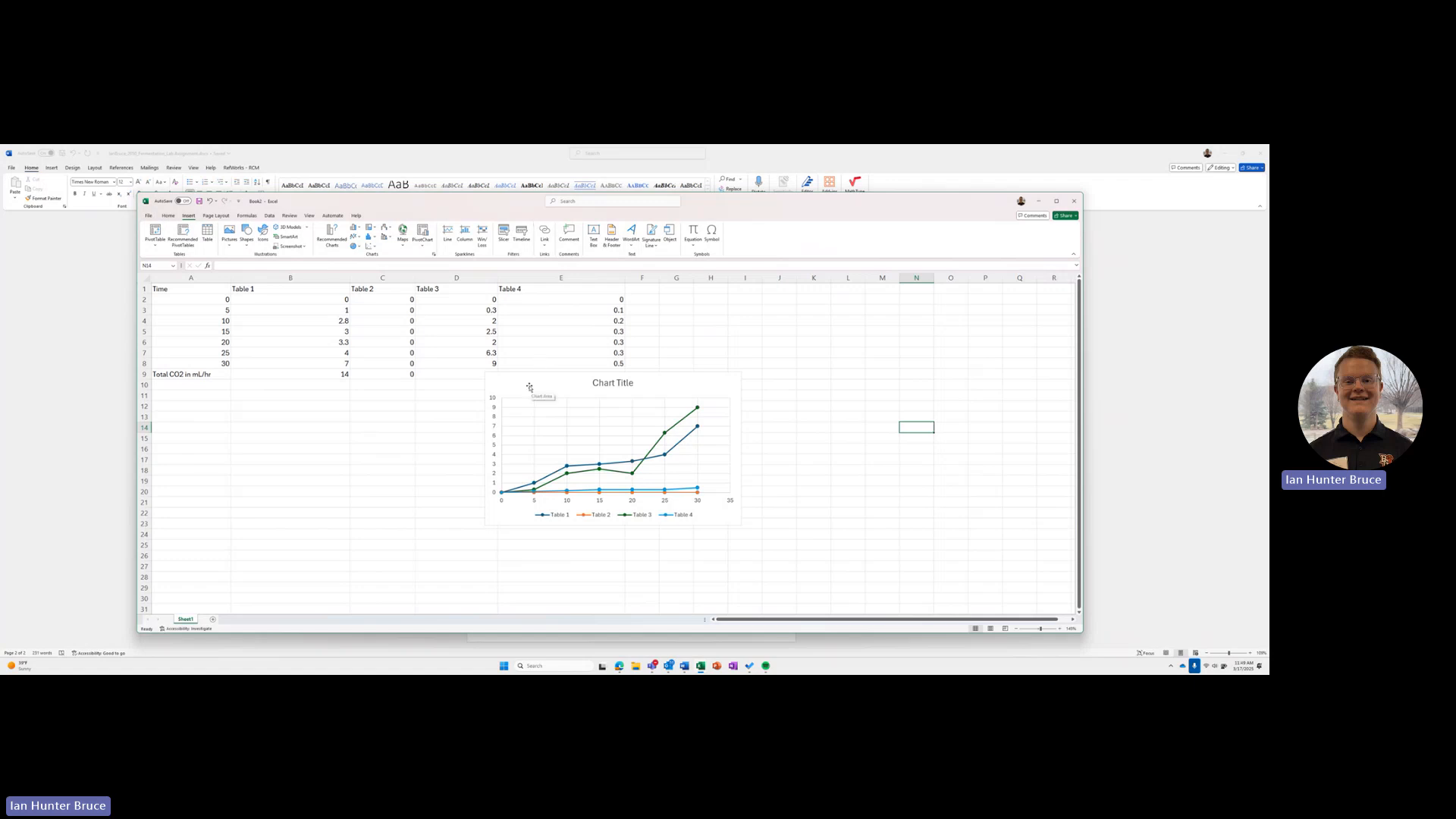
left_click(534, 417)
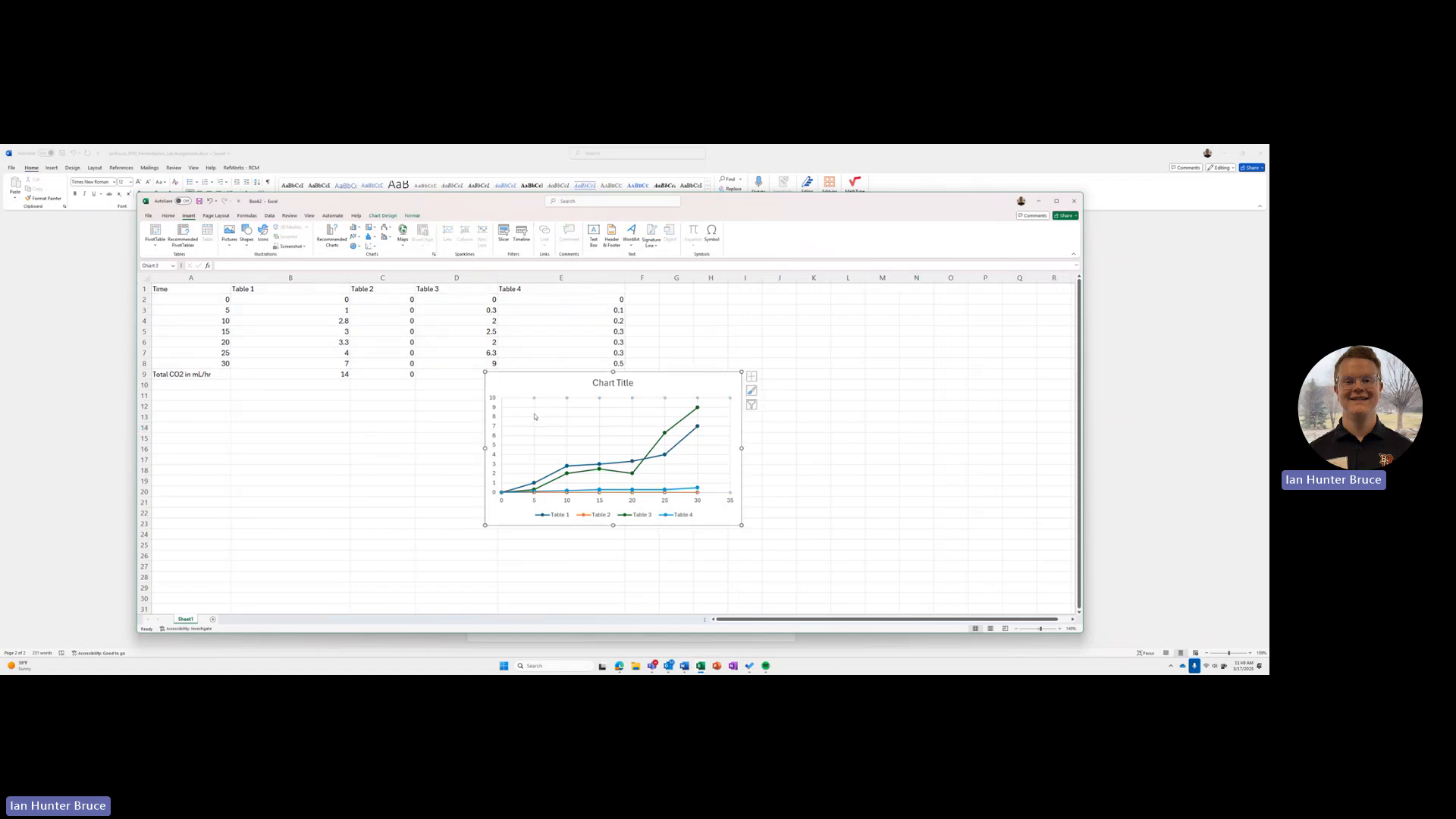
left_click(479, 424)
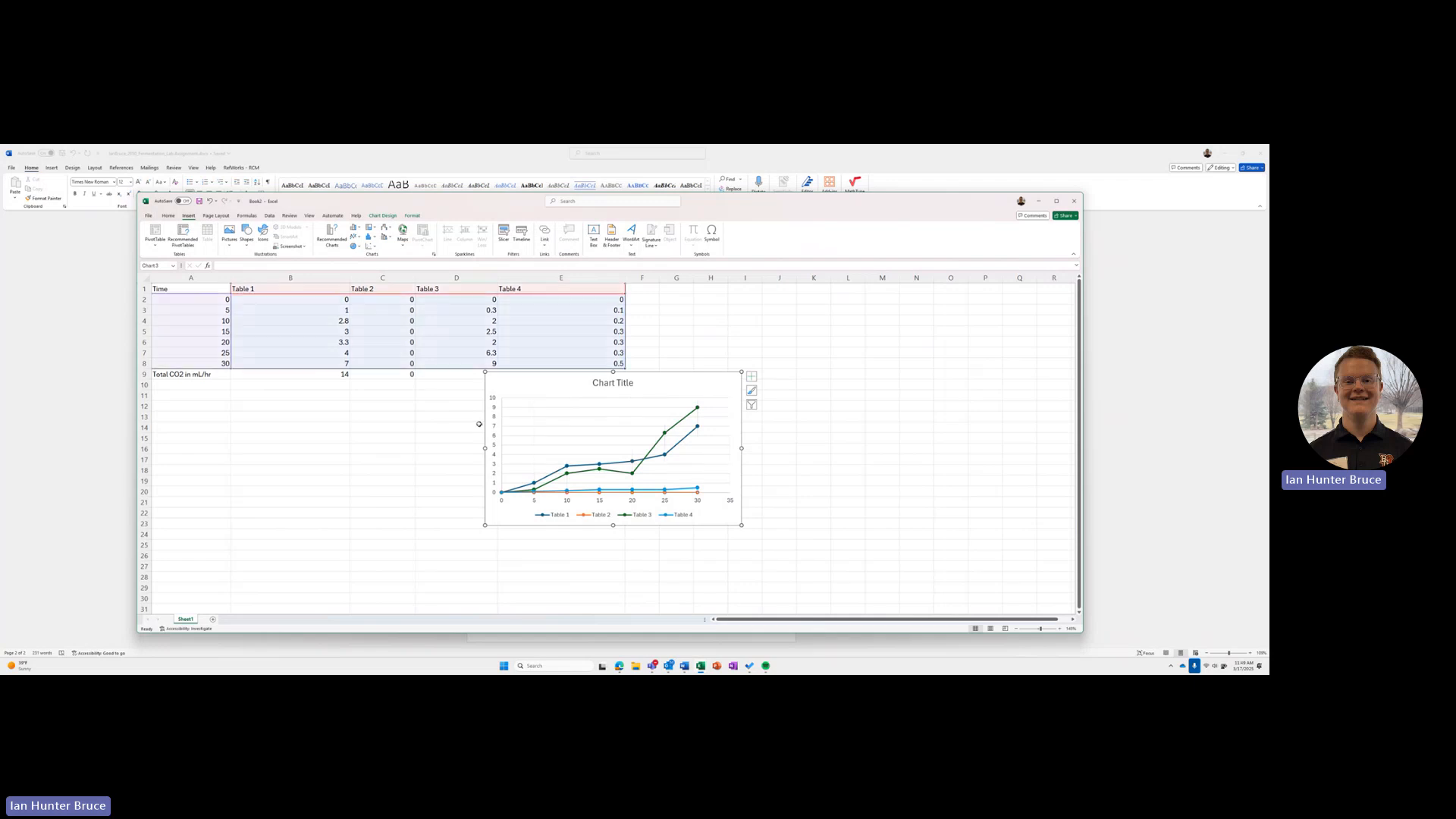
left_click(536, 418)
left_click(536, 418)
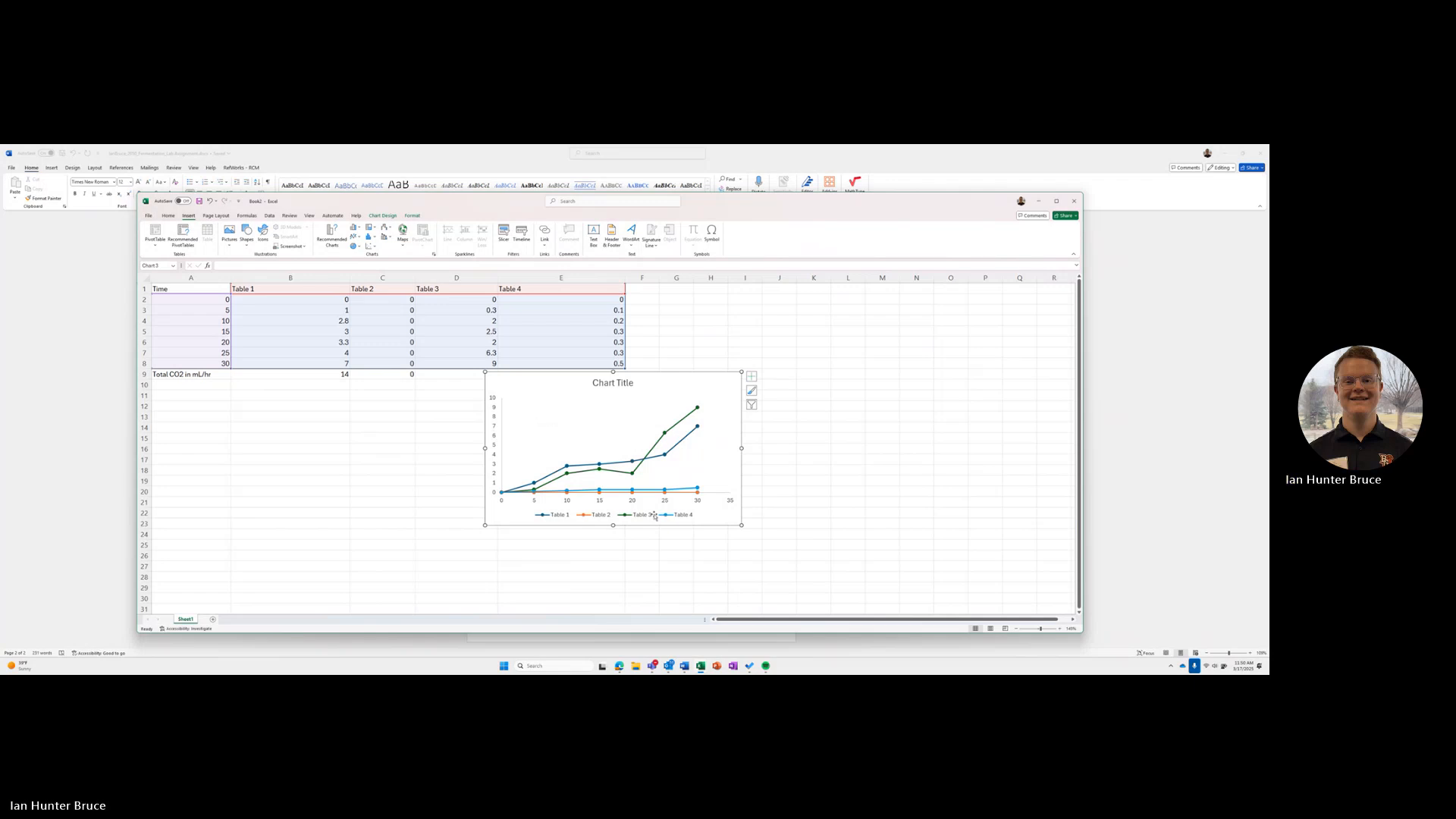
left_click_drag(707, 520, 719, 537)
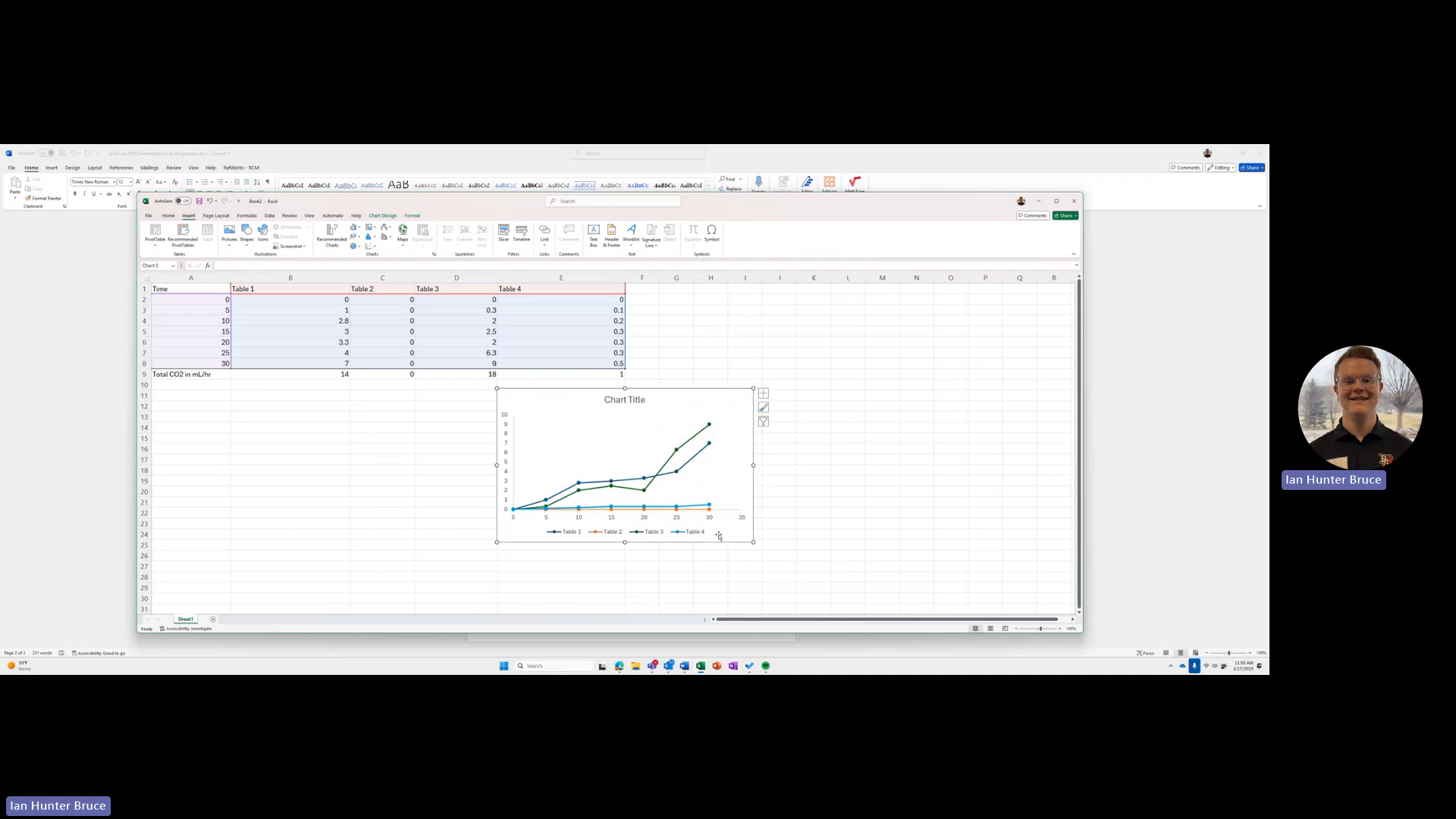
Step: Add axis titles to both axes of the scatter chart
left_click(763, 394)
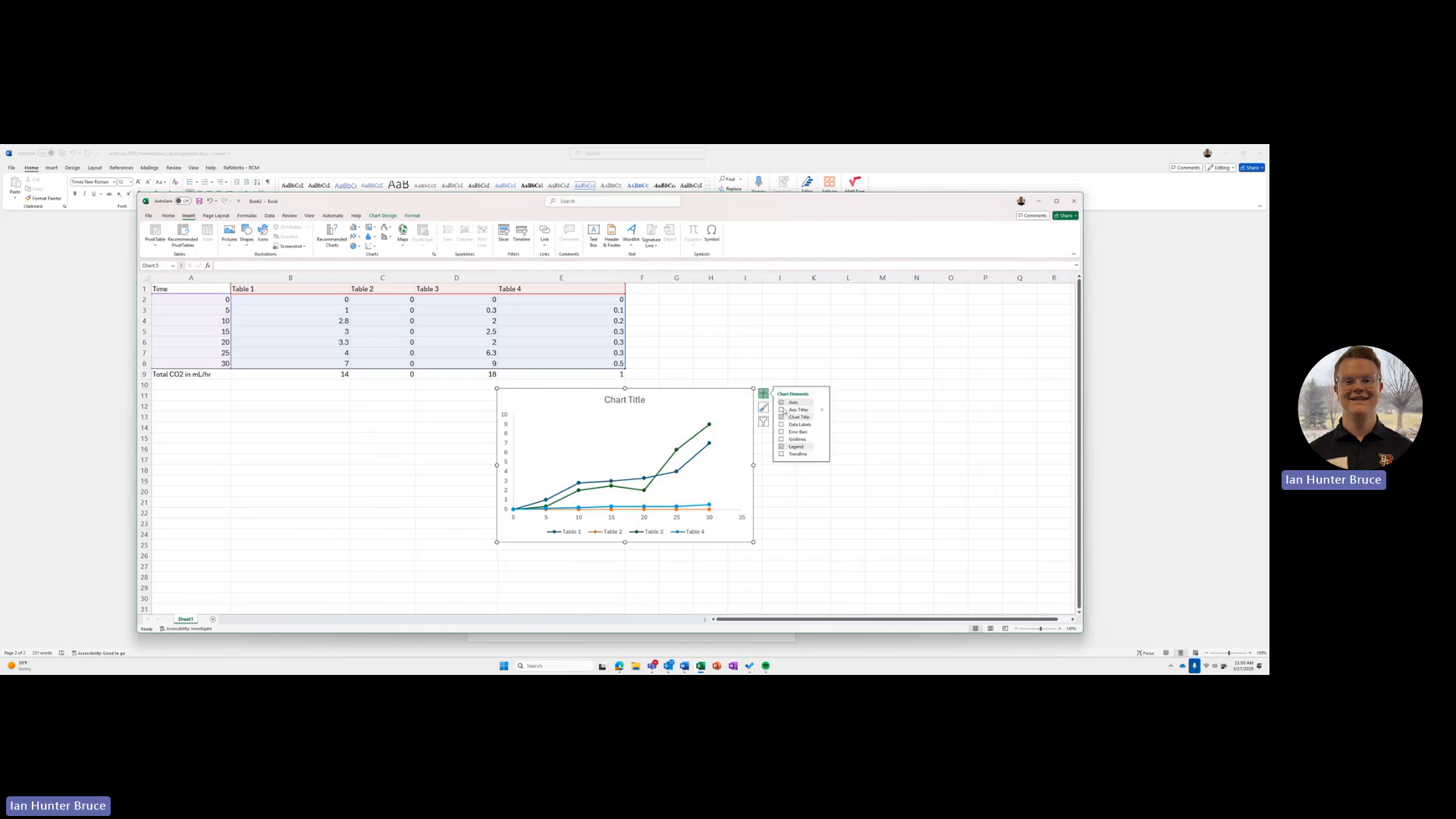
left_click(782, 409)
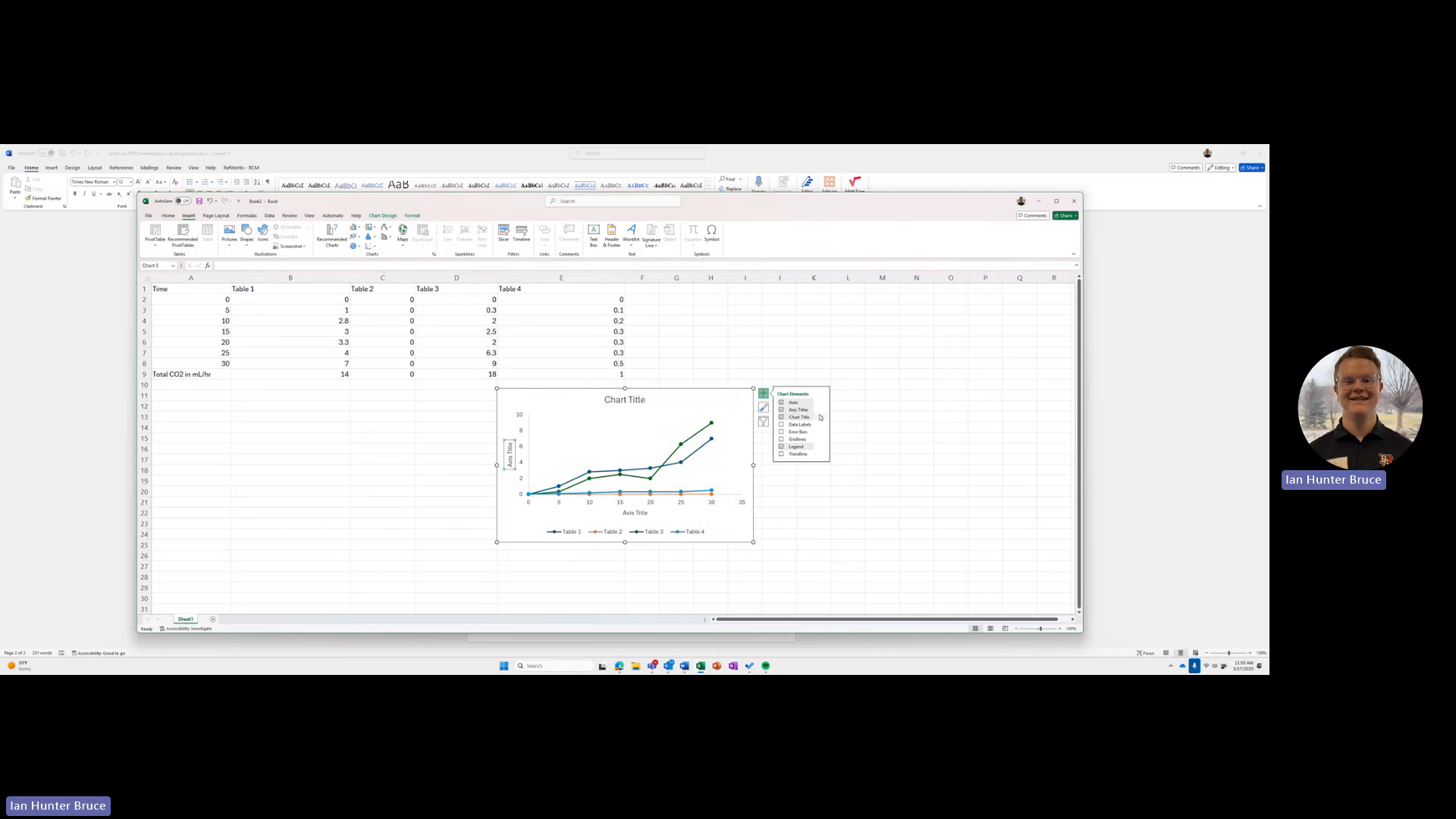
left_click(819, 411)
left_click(634, 513)
left_click(633, 514)
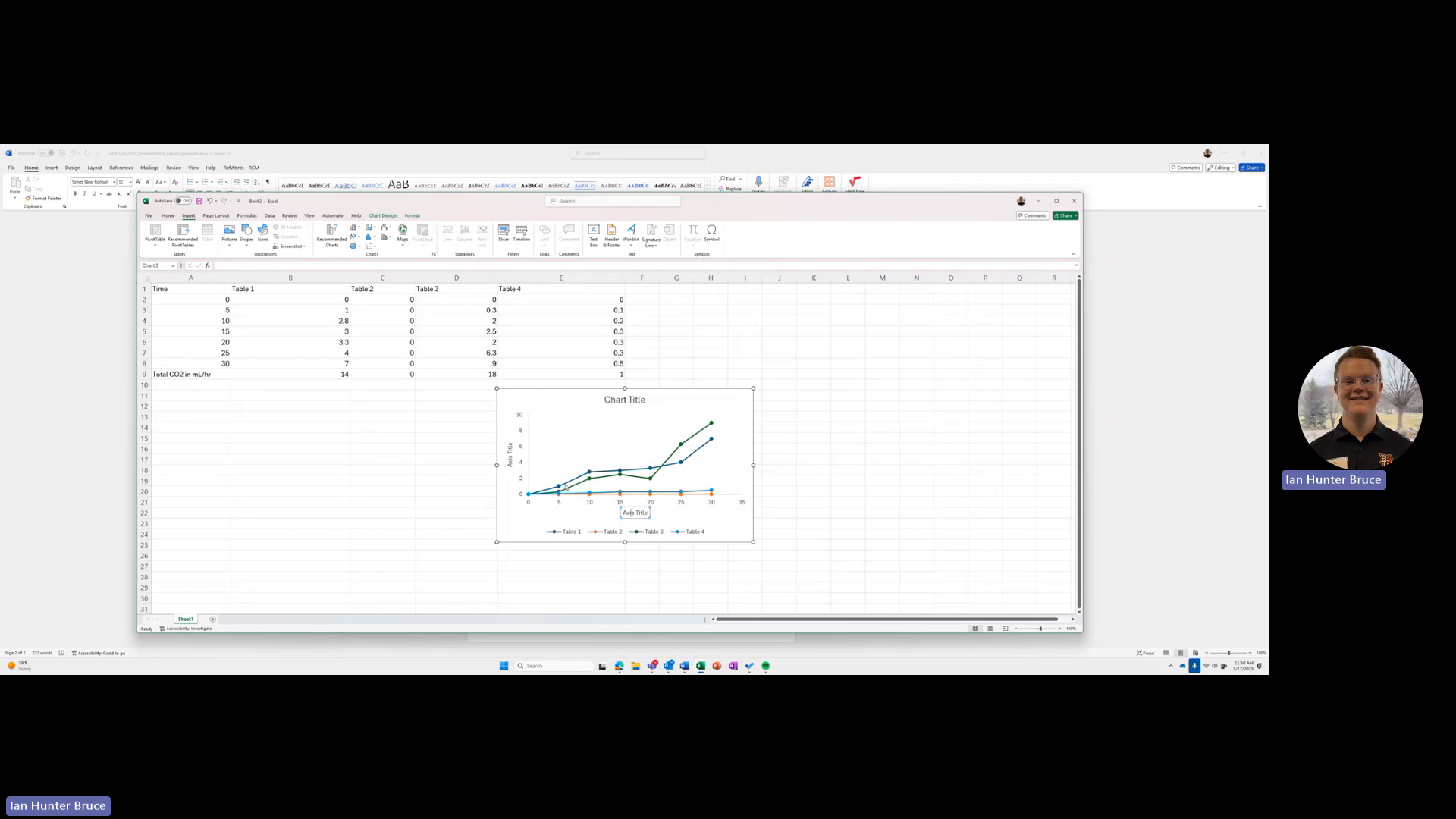
left_click(509, 459)
left_click(627, 512)
Step: Copy the axis title "Time (minutes)" from the Fermentation in Yeast Cells workbook's chart into the new chart's horizontal axis title
mouse_move(685, 668)
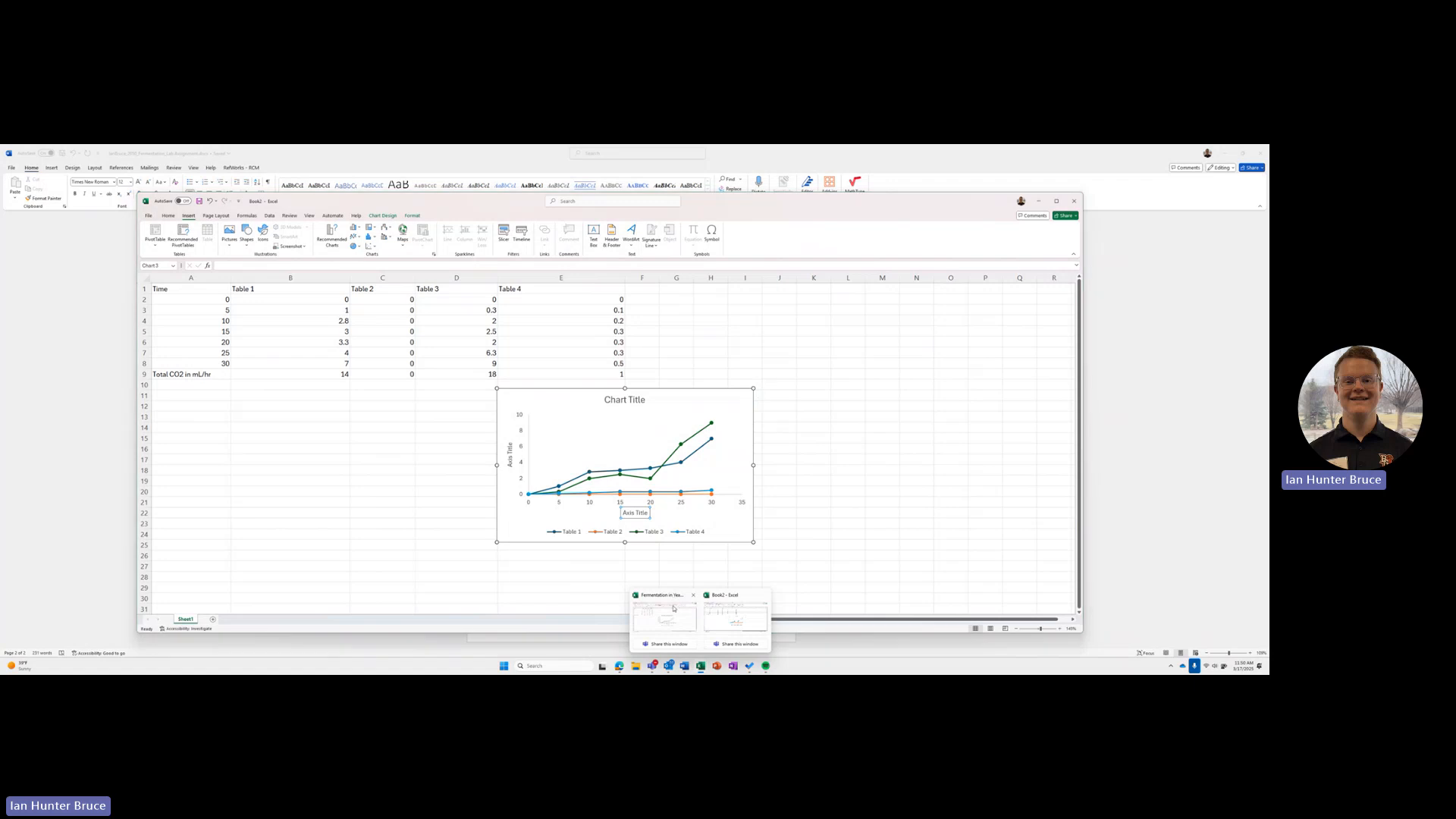
left_click(736, 626)
double_click(752, 557)
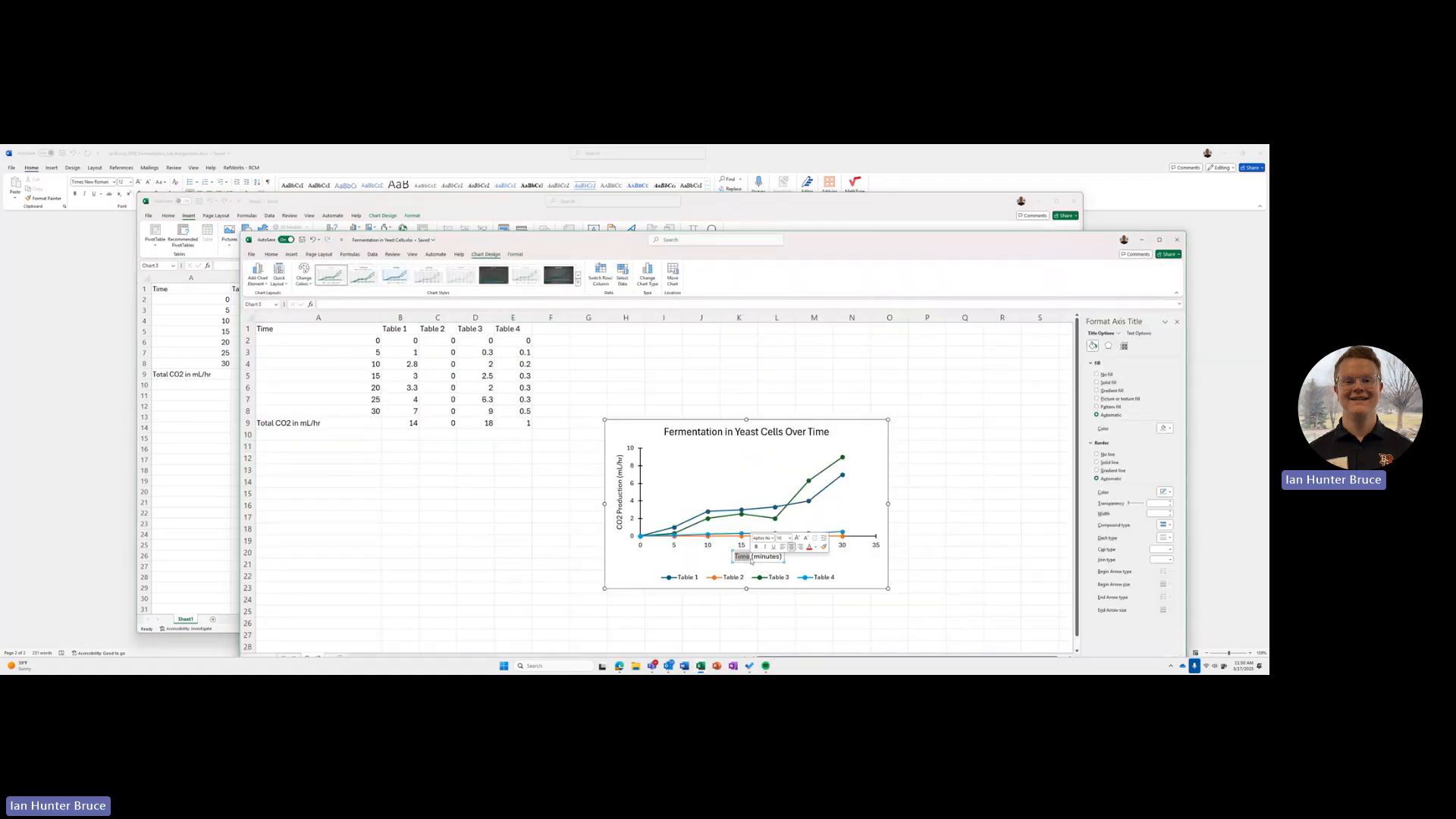
left_click(845, 204)
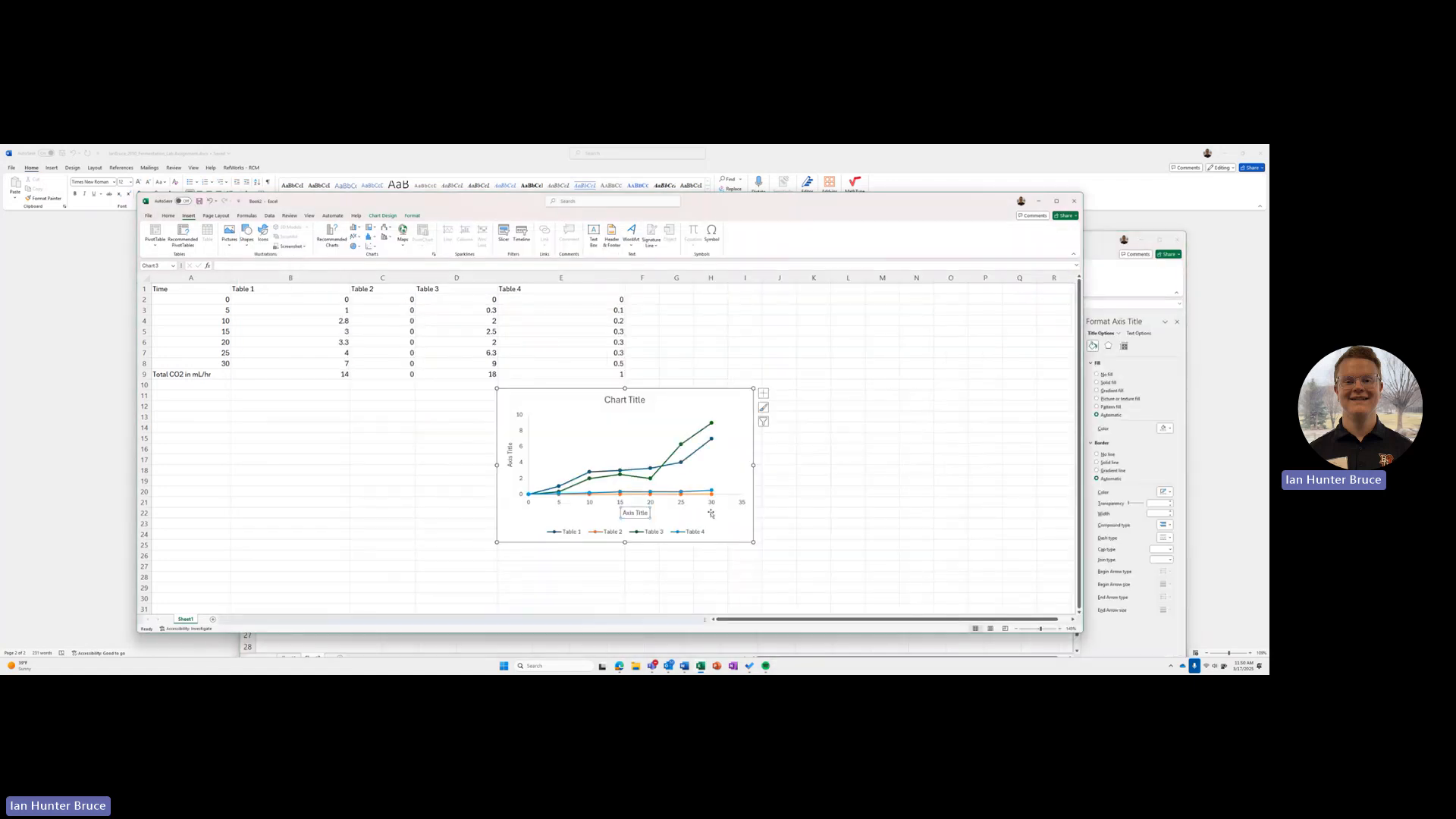
triple_click(636, 512)
type("Time (minutes)")
Step: Copy the axis title "CO2 Production (mL/hr)" from the finished chart into the new chart's vertical axis title
left_click(1083, 243)
left_click(621, 510)
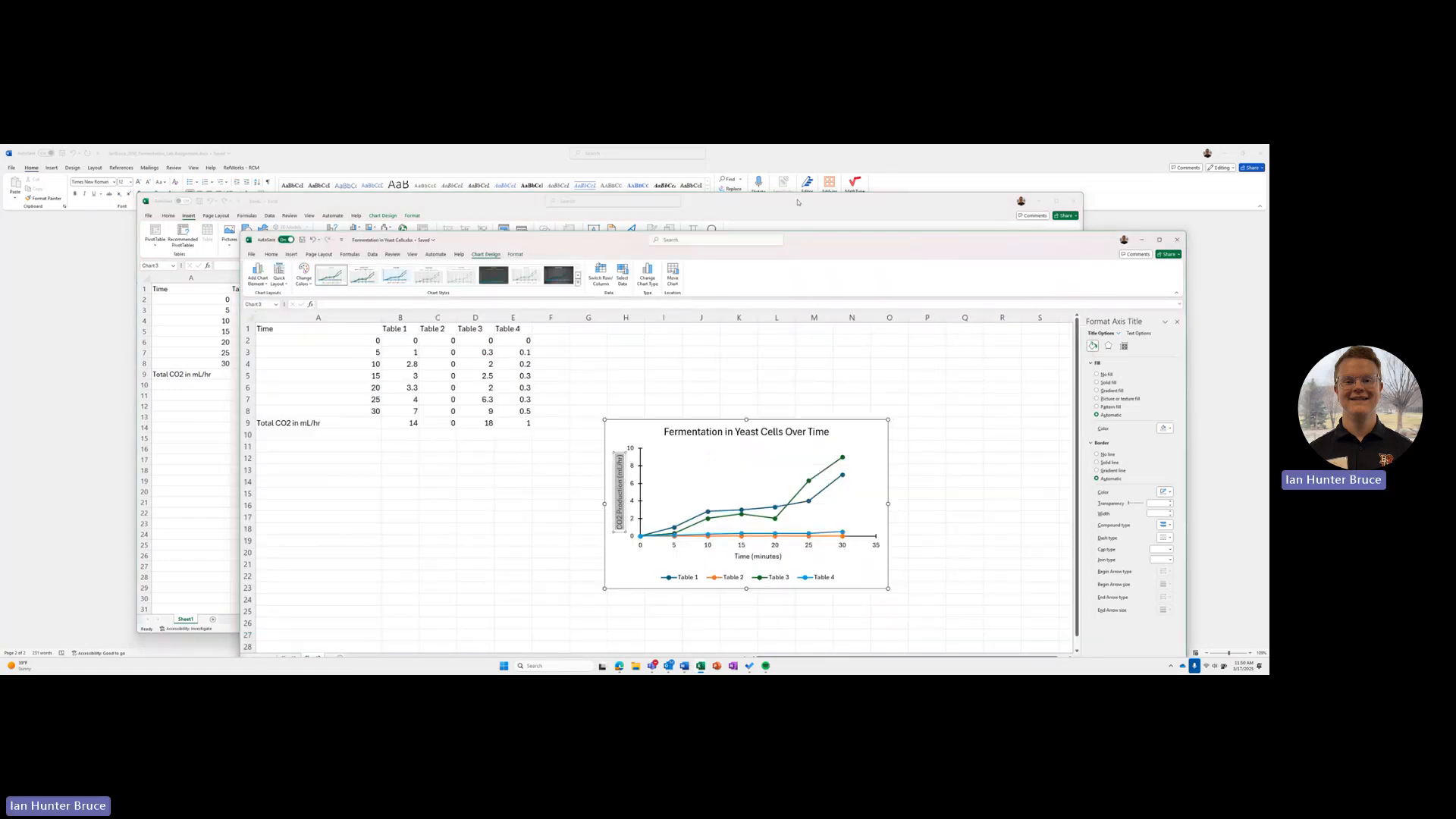
left_click(798, 200)
left_click(509, 453)
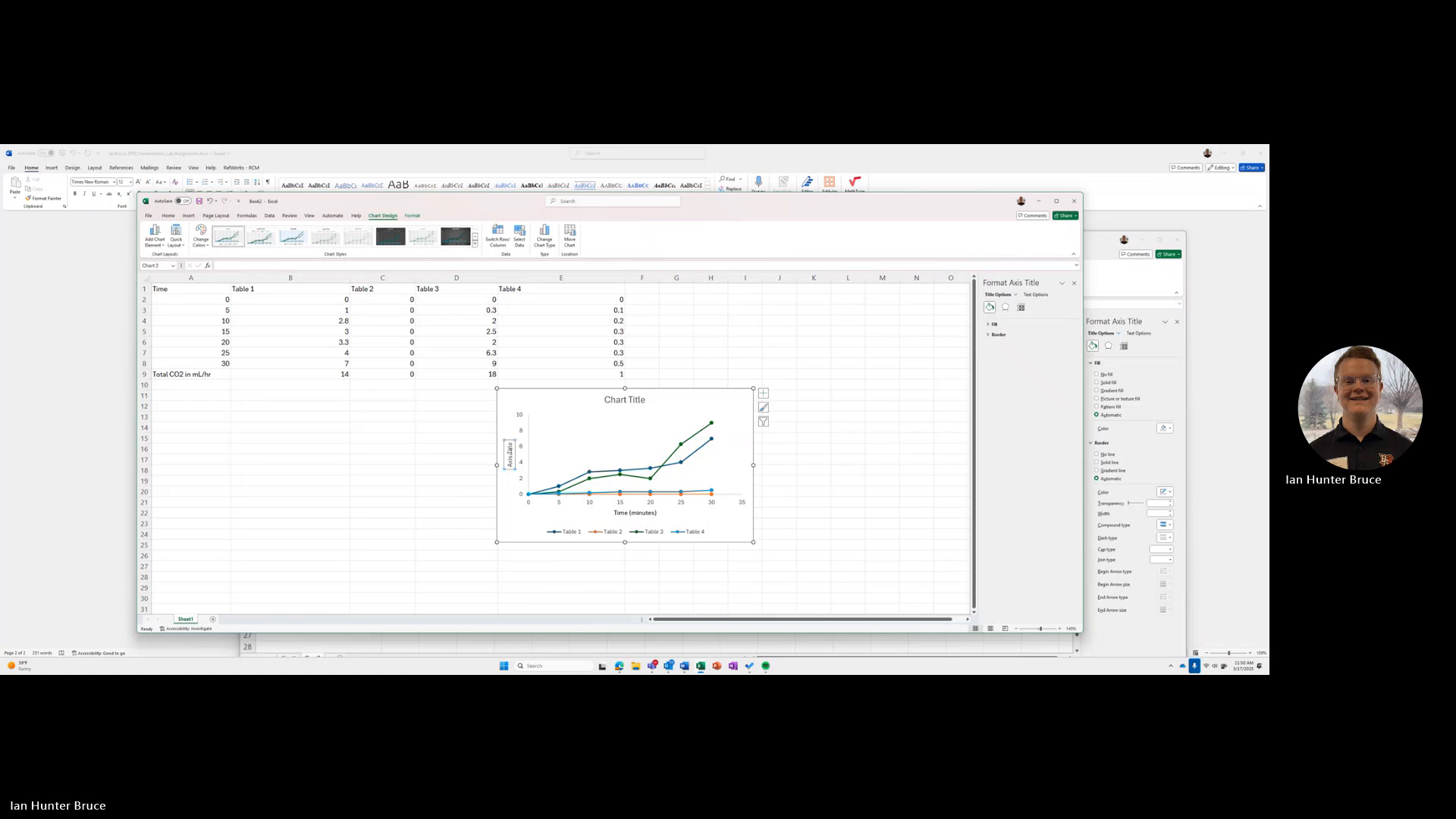
triple_click(509, 454)
type("CO2 Production (mL/hr)")
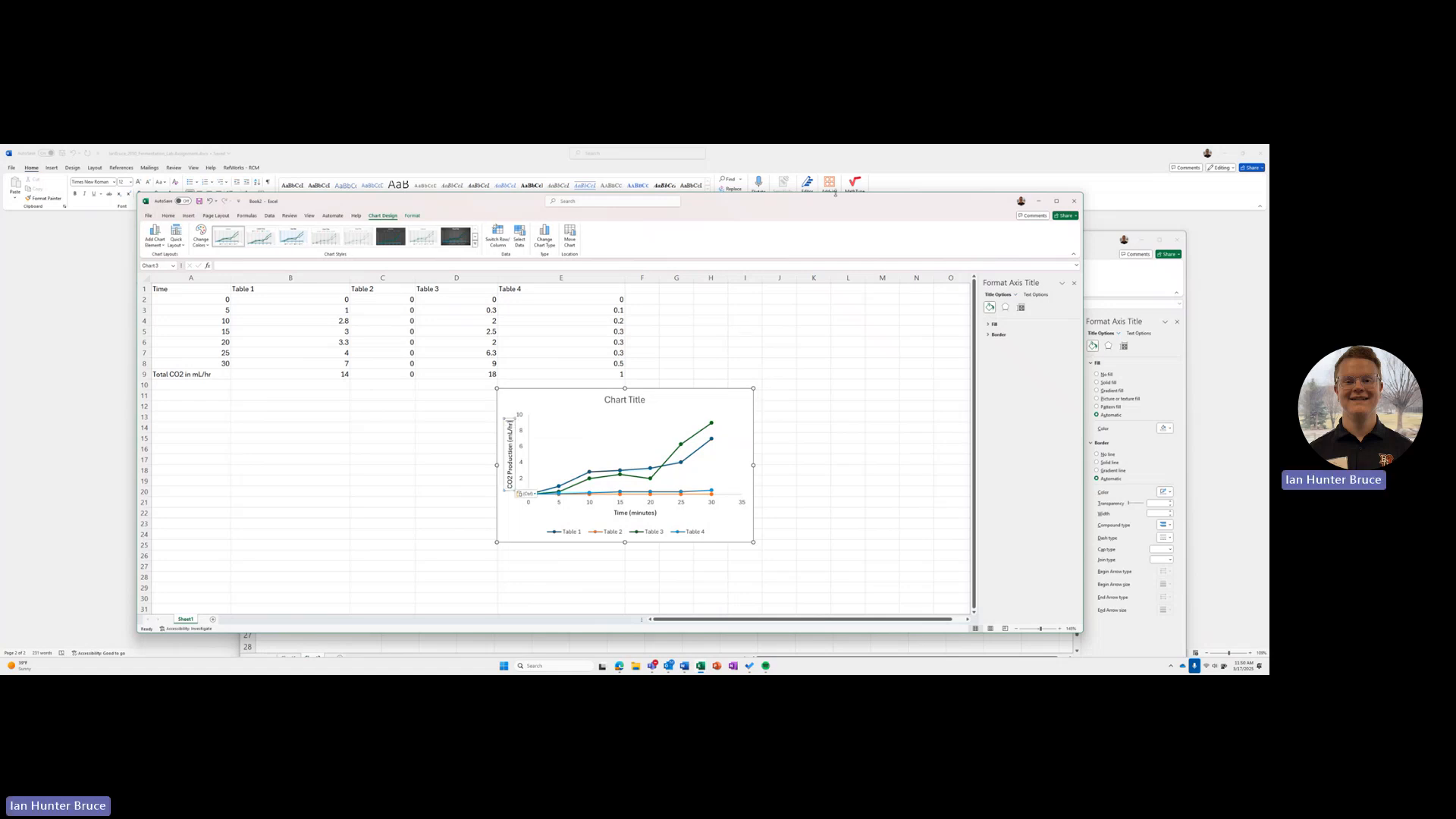
Step: Copy the title "Fermentation in Yeast Cells Over Time" from the finished chart into the new chart's title
left_click_drag(832, 198, 818, 204)
left_click(1101, 242)
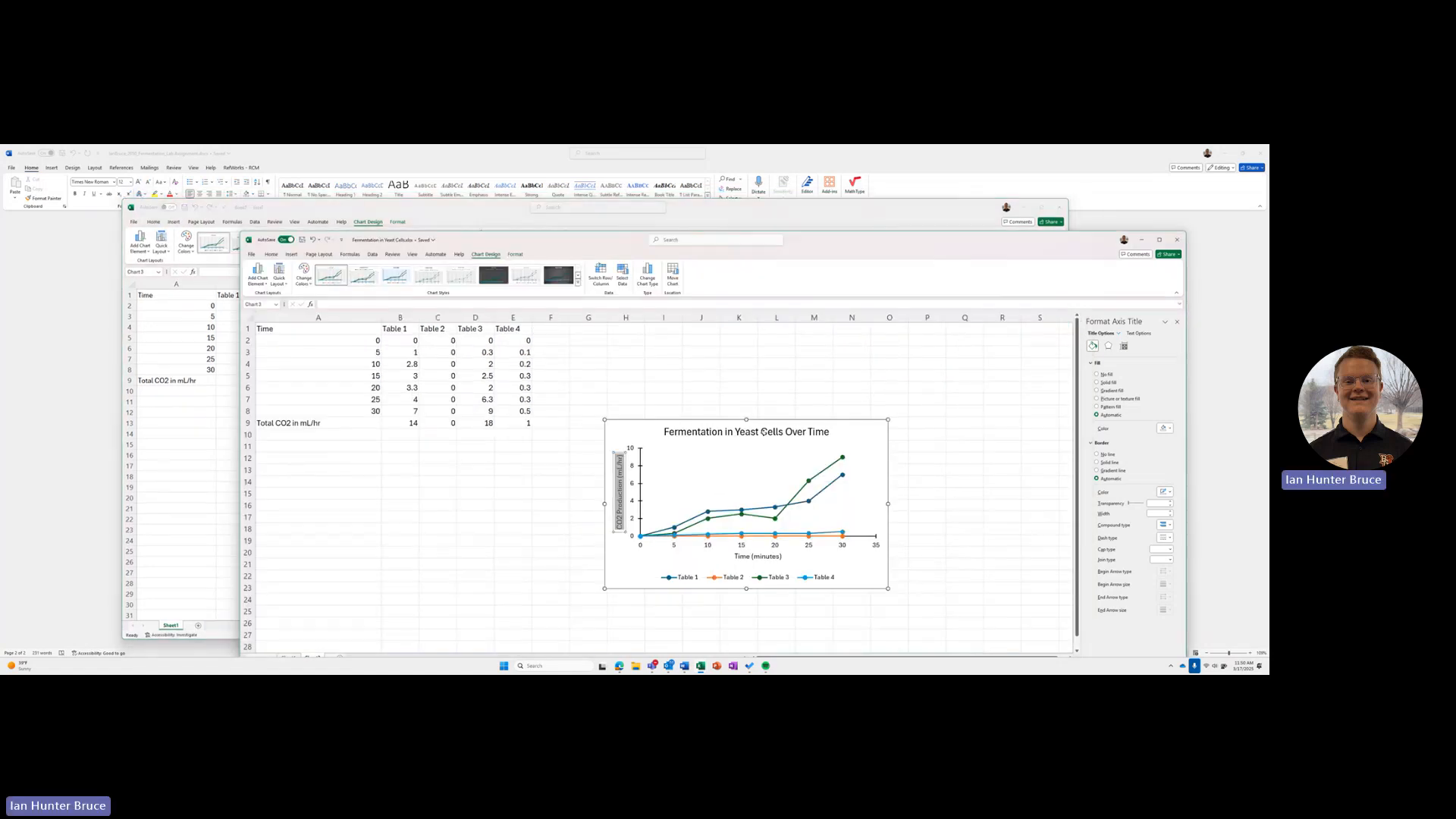
double_click(764, 435)
key("ctrl+a")
key("ctrl+c")
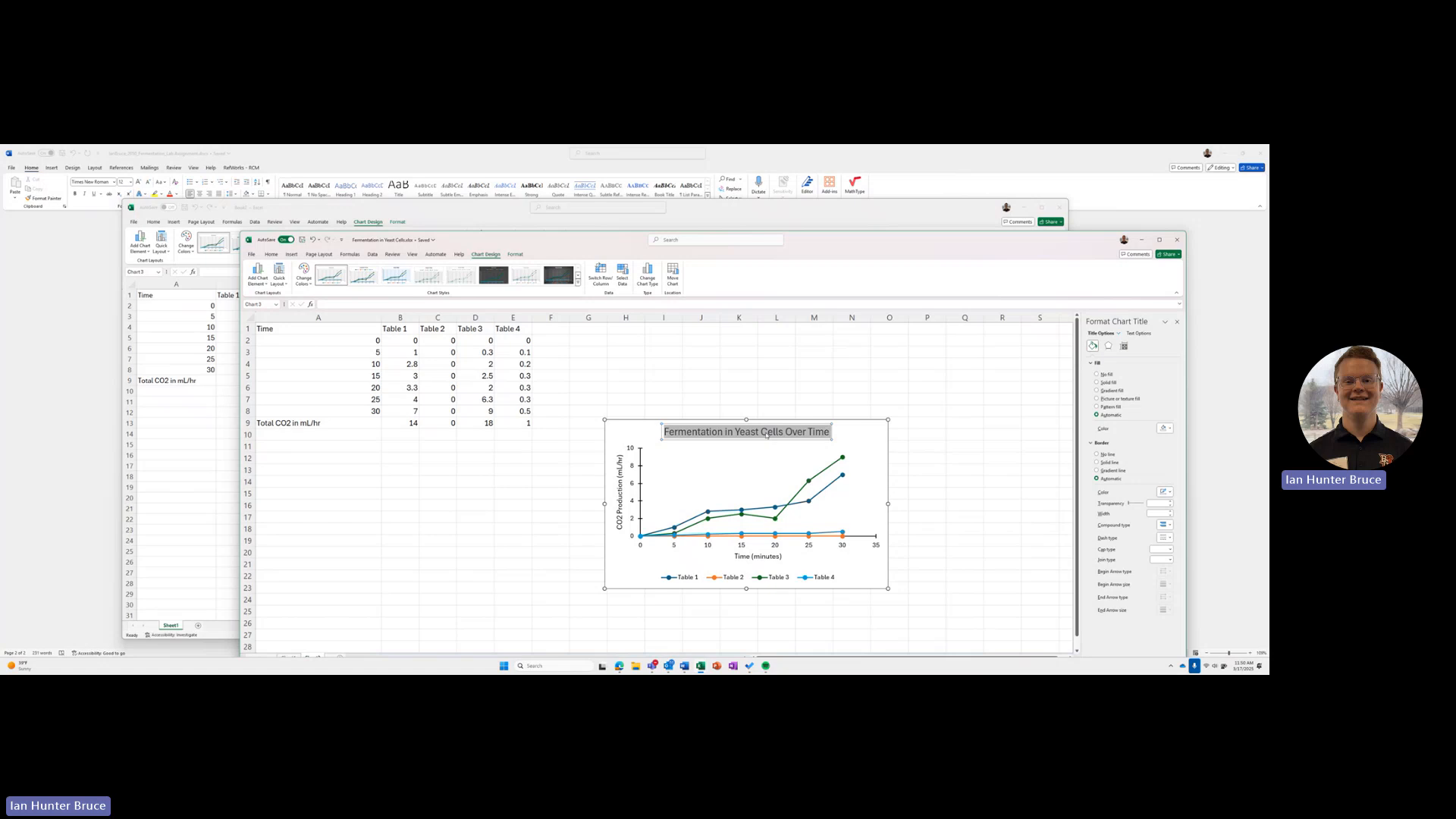
left_click(1142, 242)
left_click(615, 409)
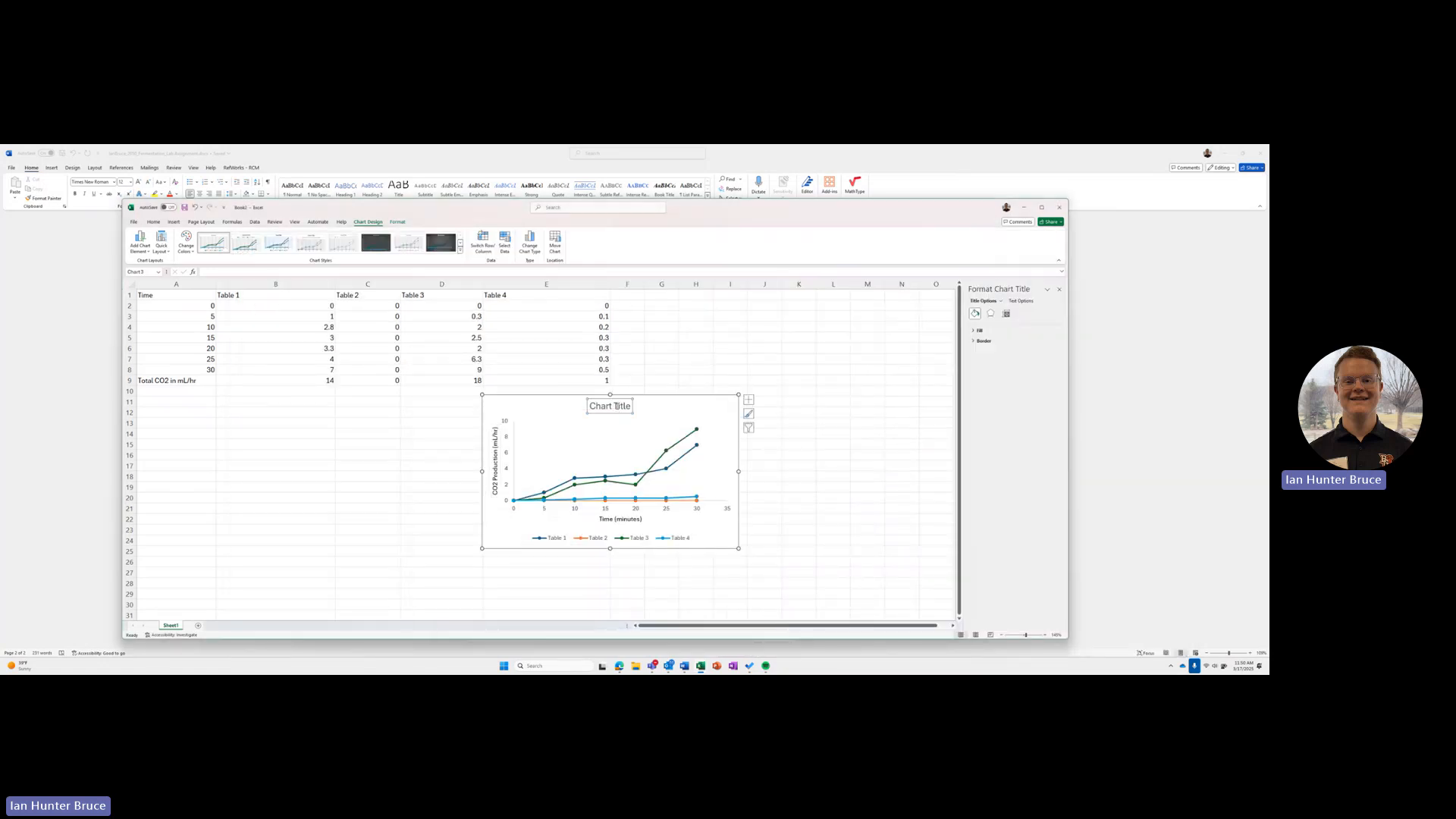
triple_click(615, 407)
key("ctrl+v")
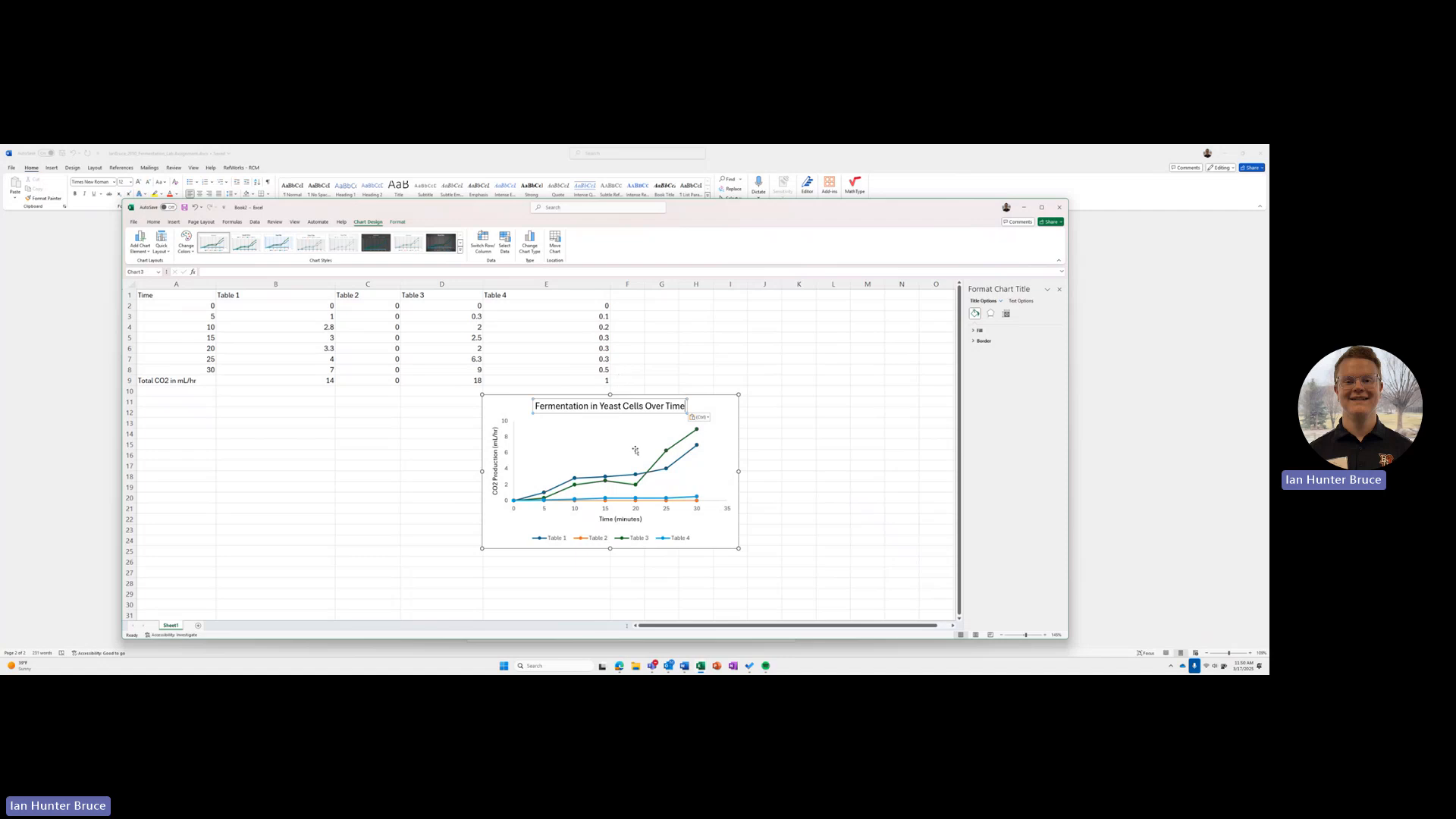
left_click(728, 522)
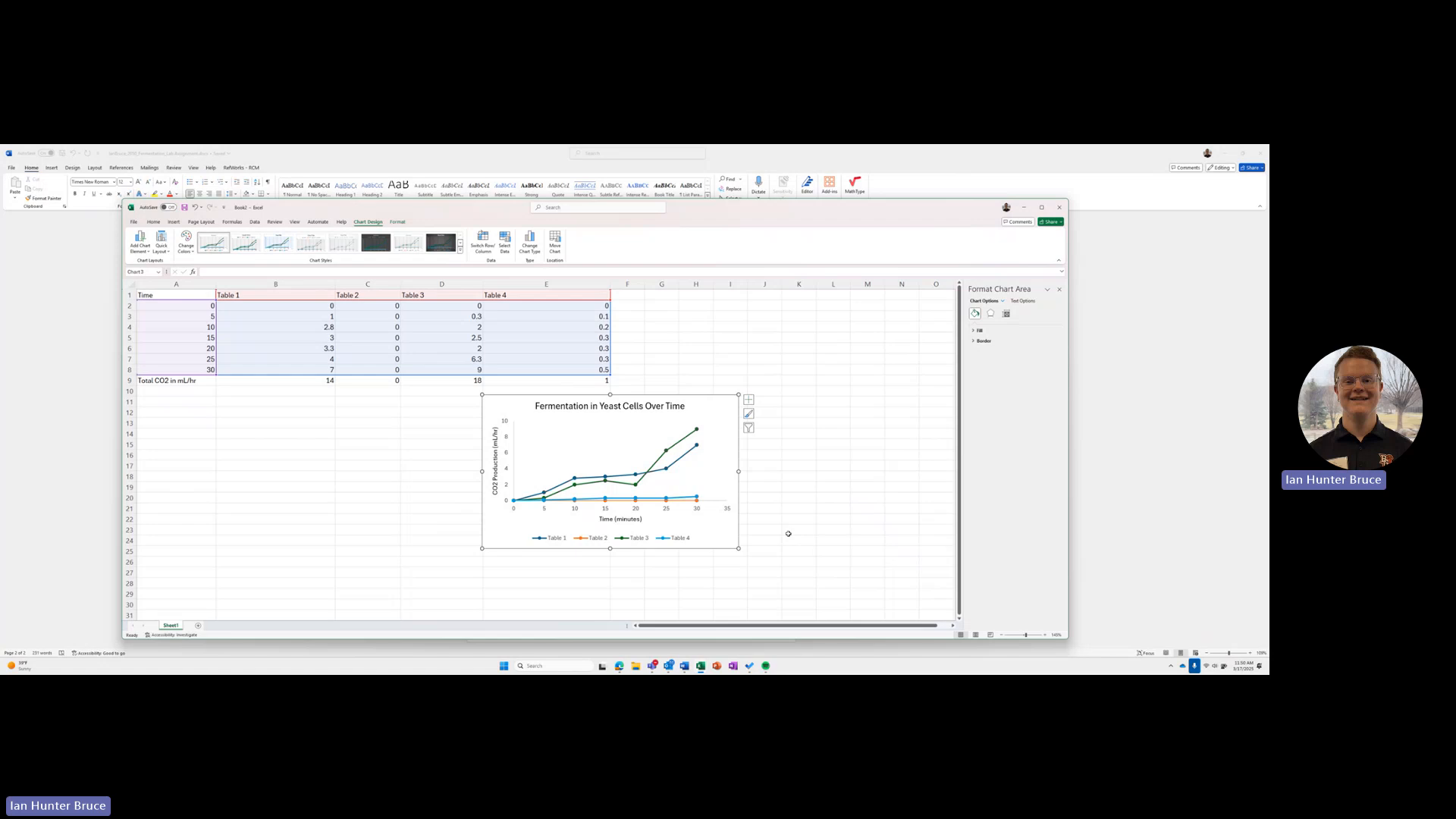
Step: Set the major tick marks of the chart's vertical axis to Cross
mouse_move(699, 665)
mouse_move(660, 633)
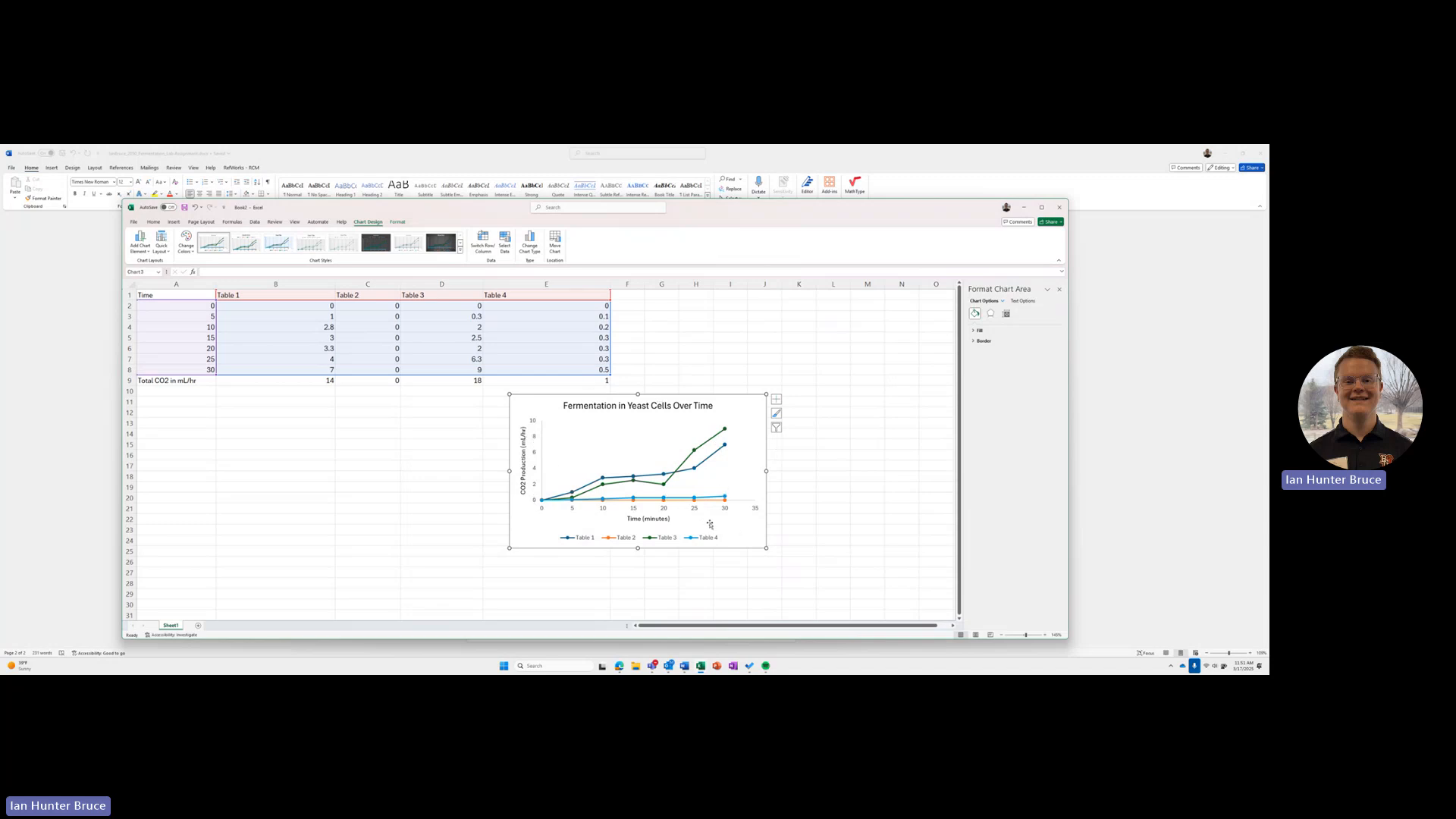
left_click(535, 483)
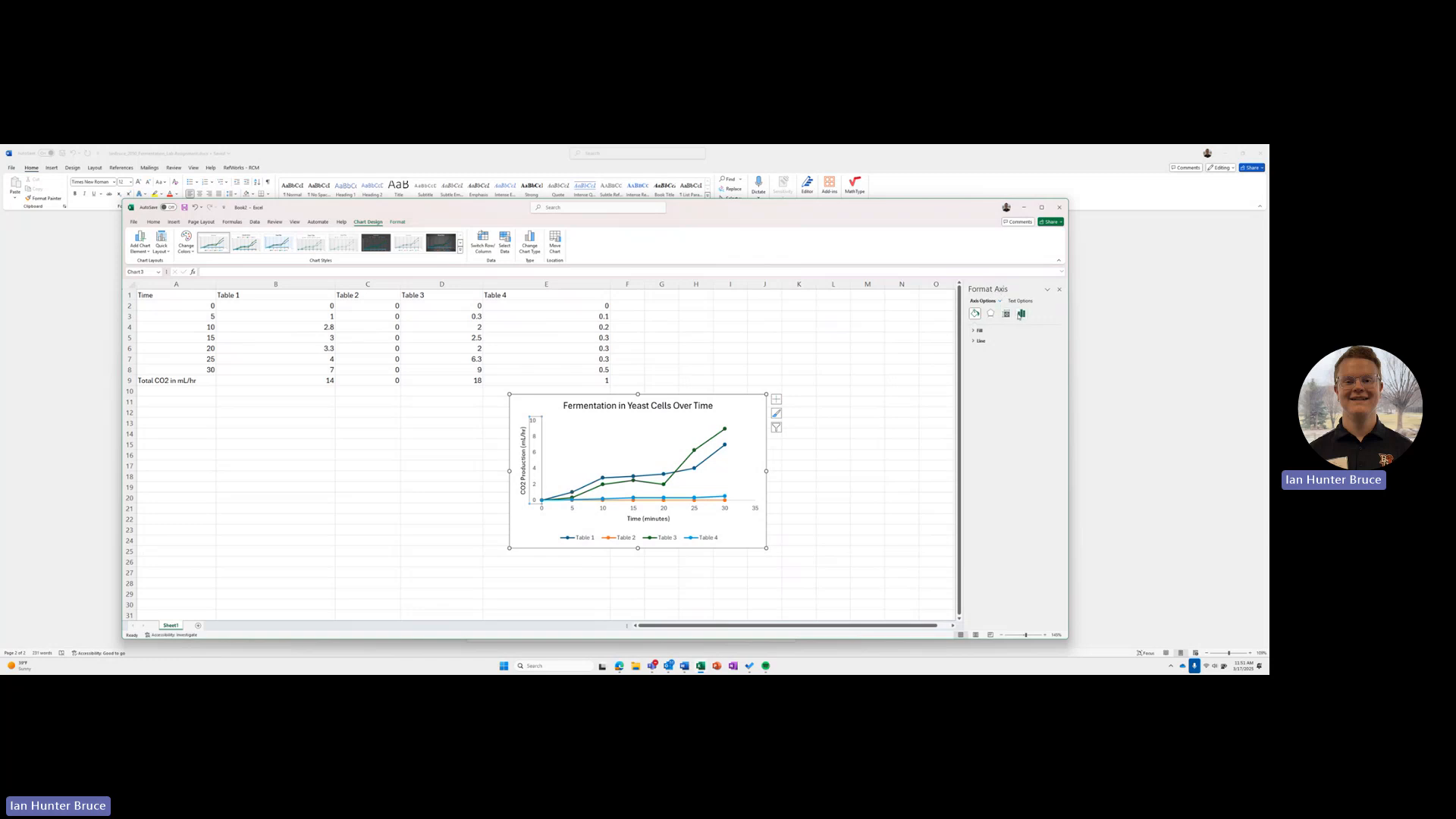
left_click(1022, 314)
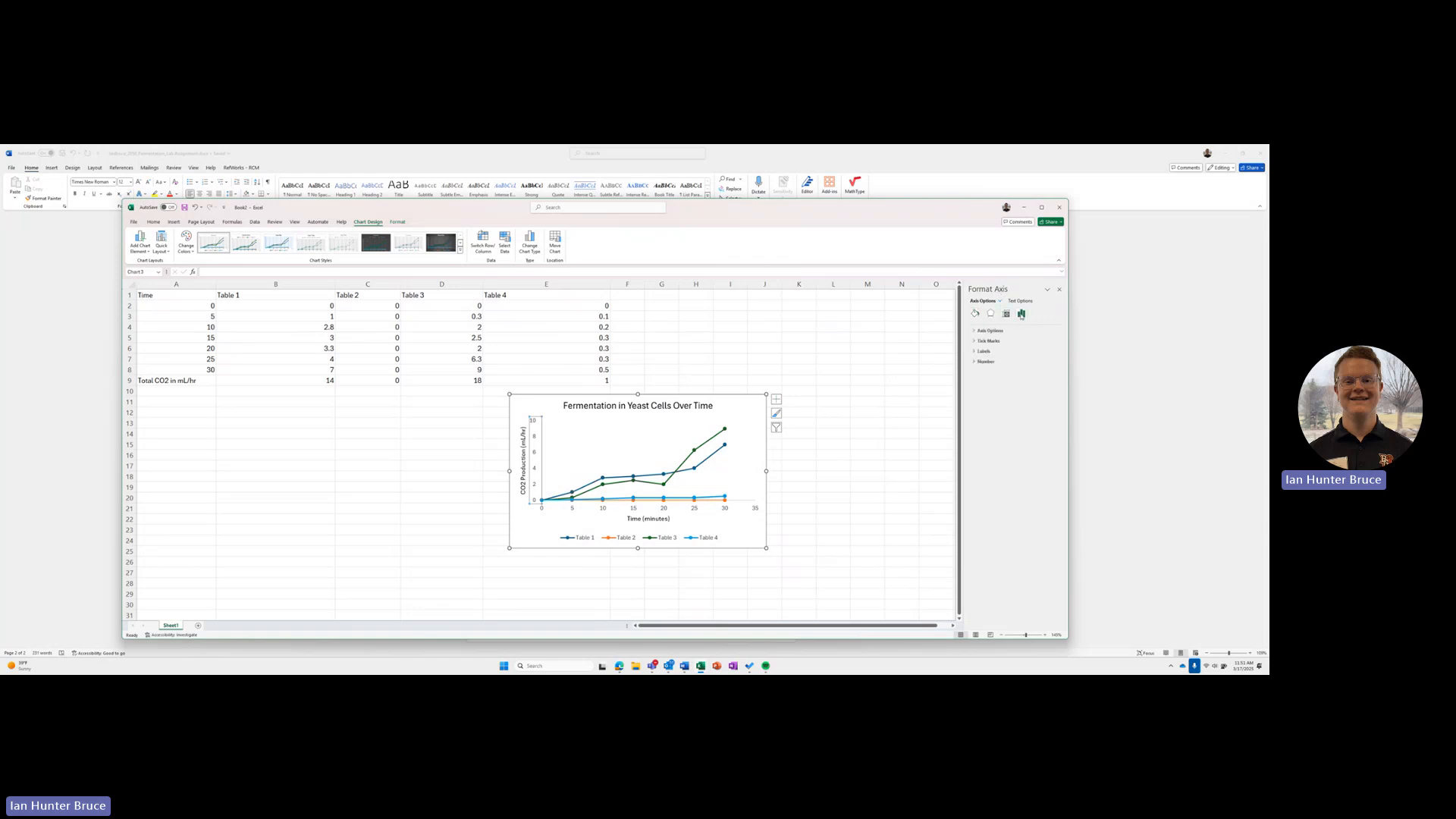
left_click(975, 342)
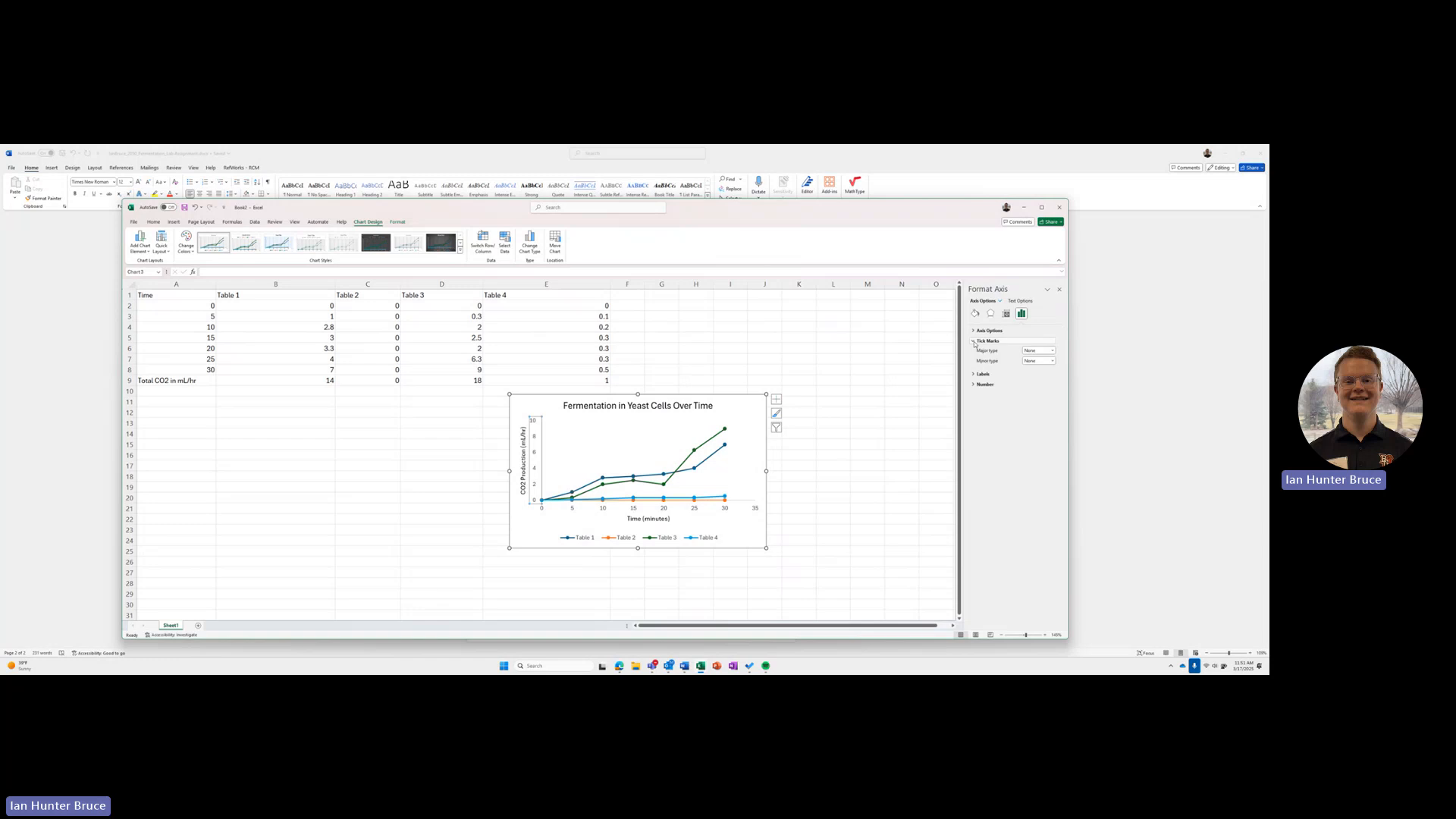
left_click(1028, 351)
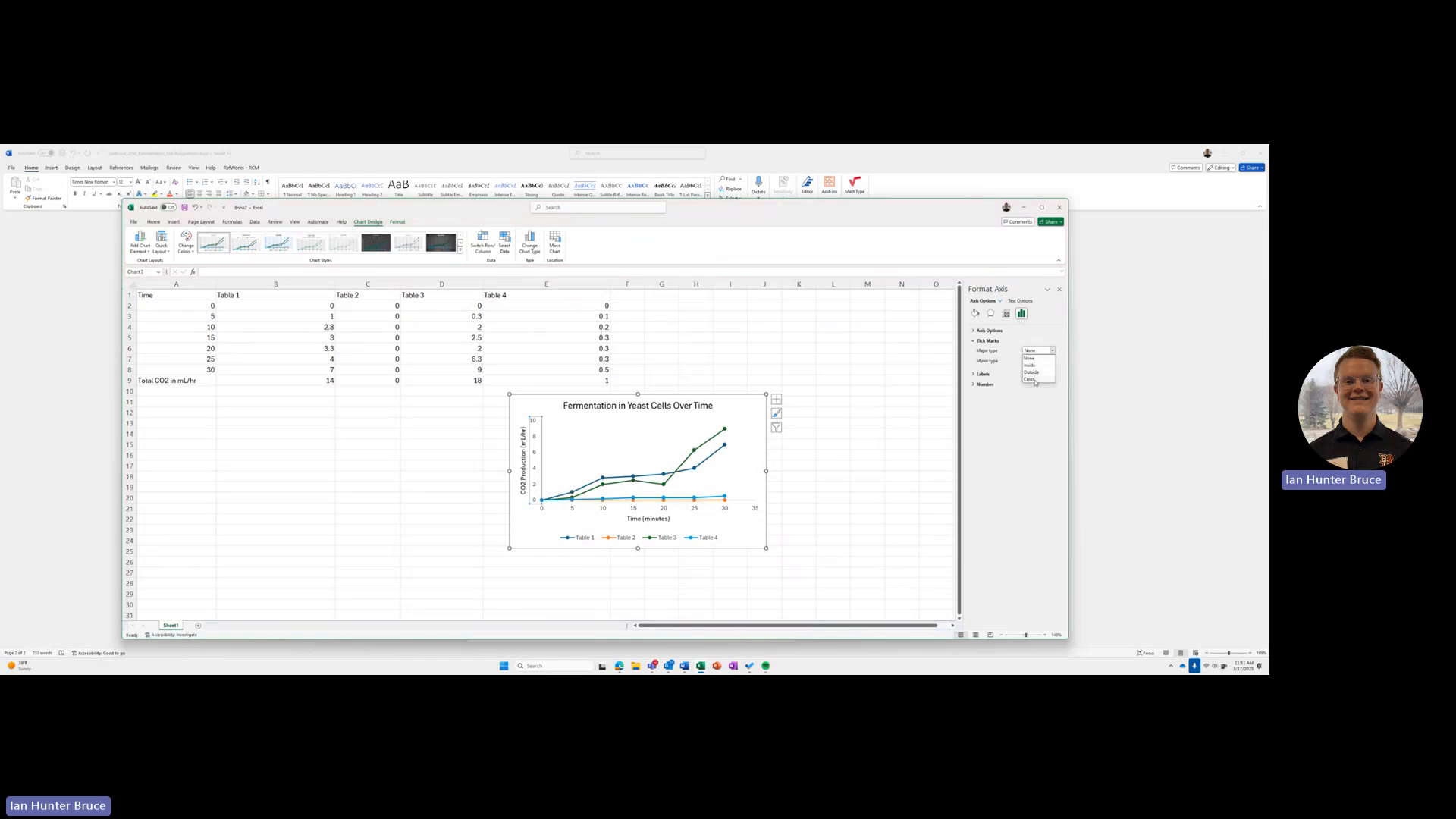
left_click(1036, 380)
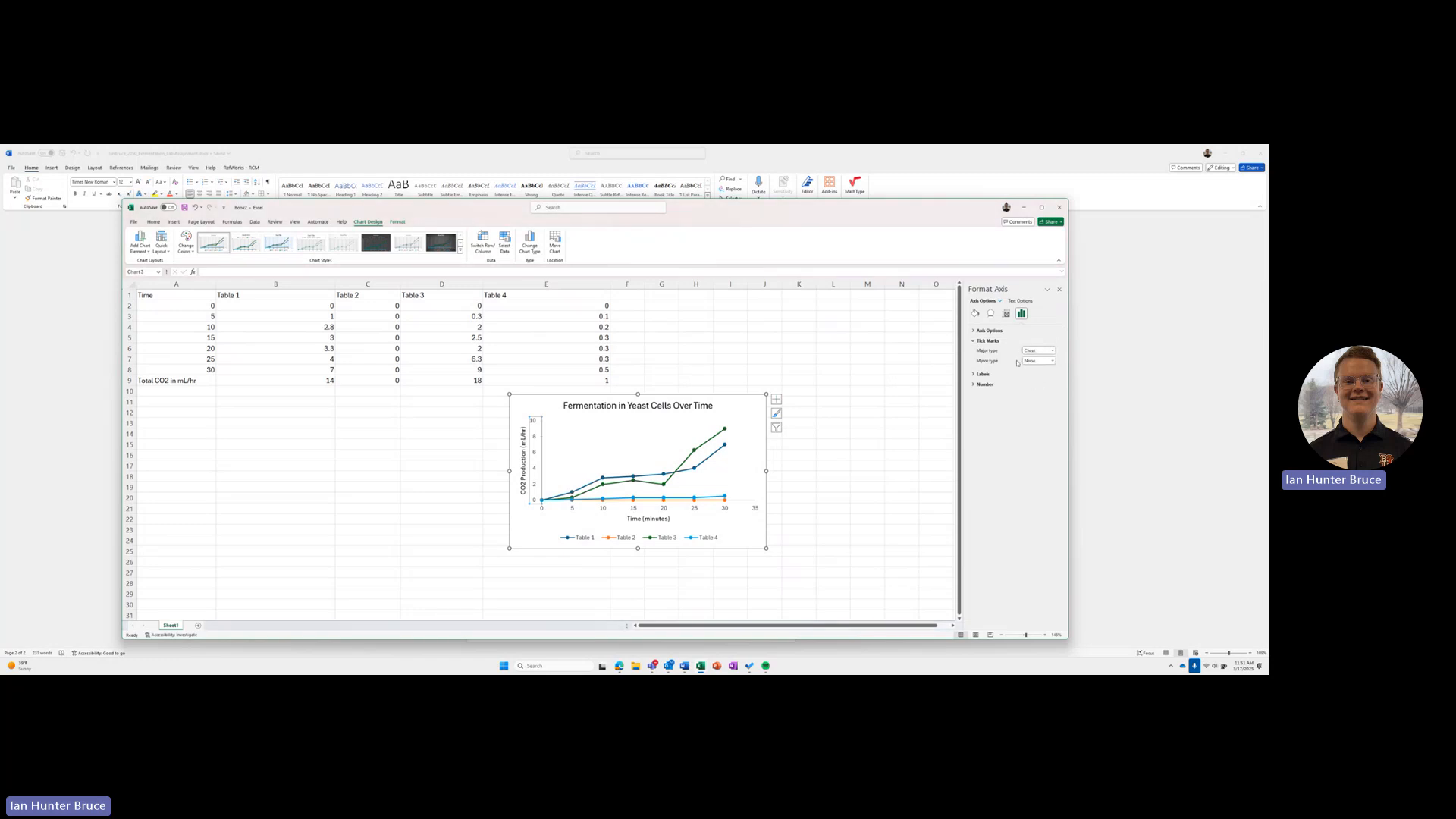
Step: Set the major tick marks of the chart's horizontal axis to Cross
left_click(728, 512)
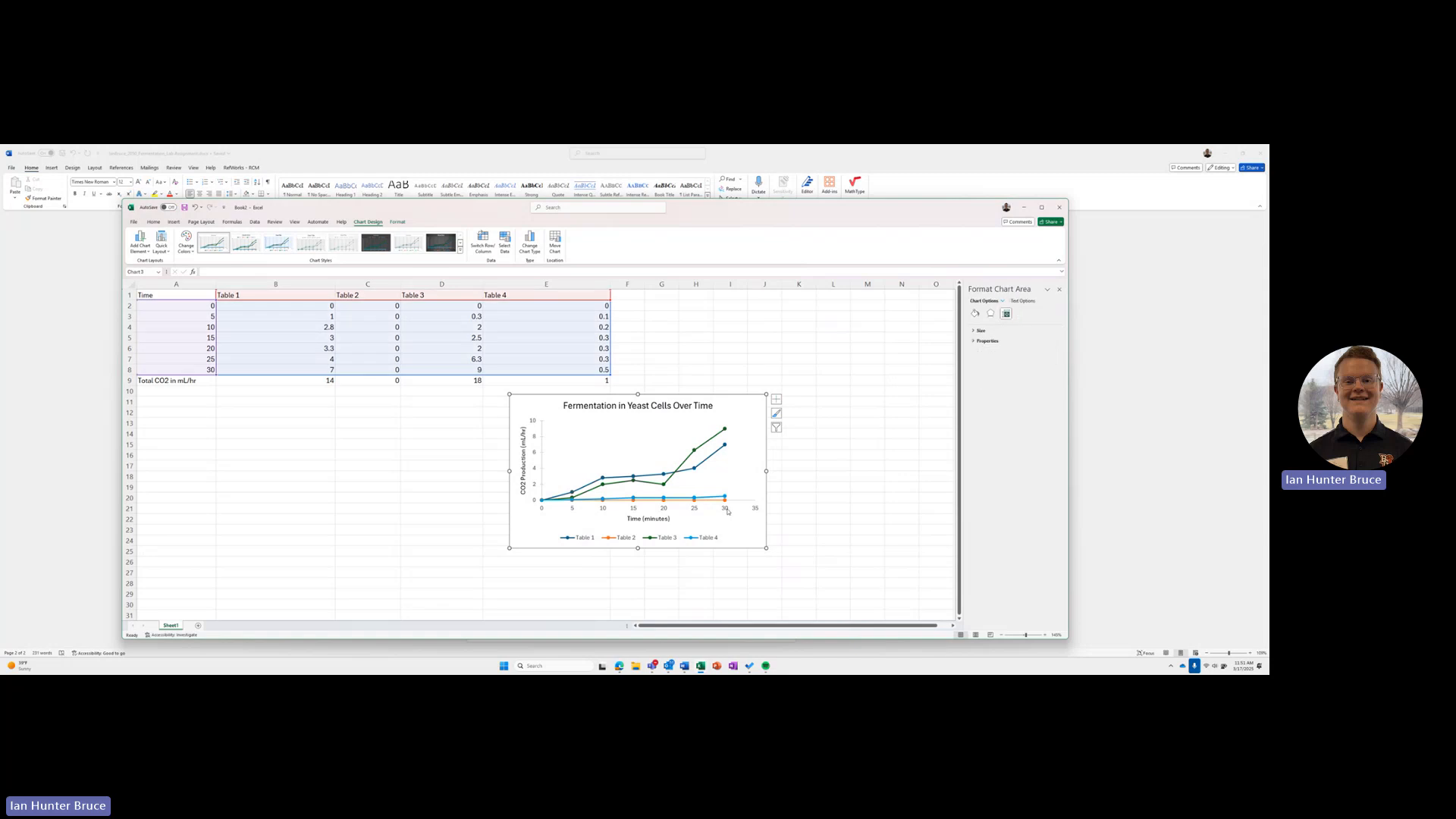
left_click(727, 512)
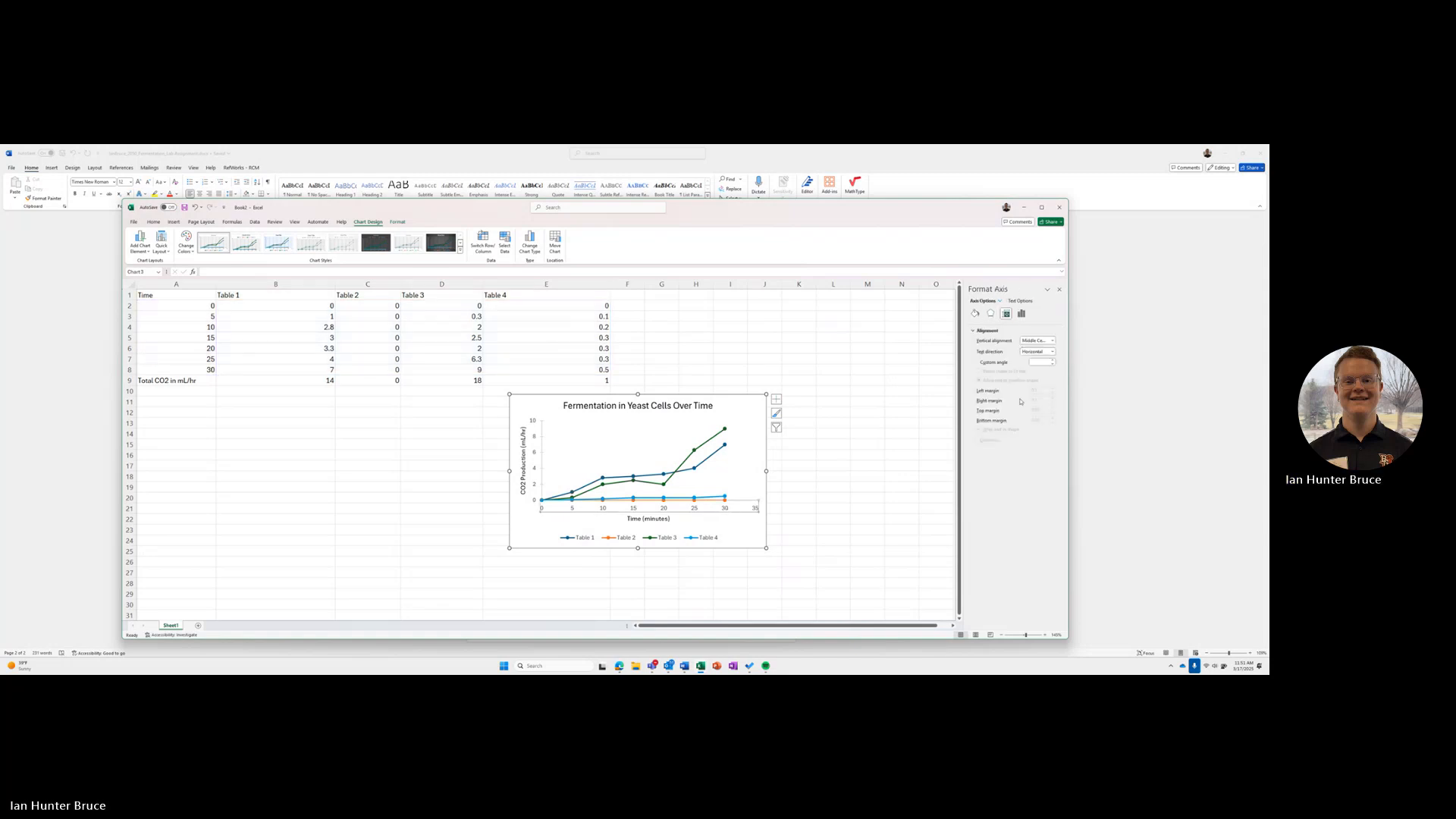
left_click(1021, 313)
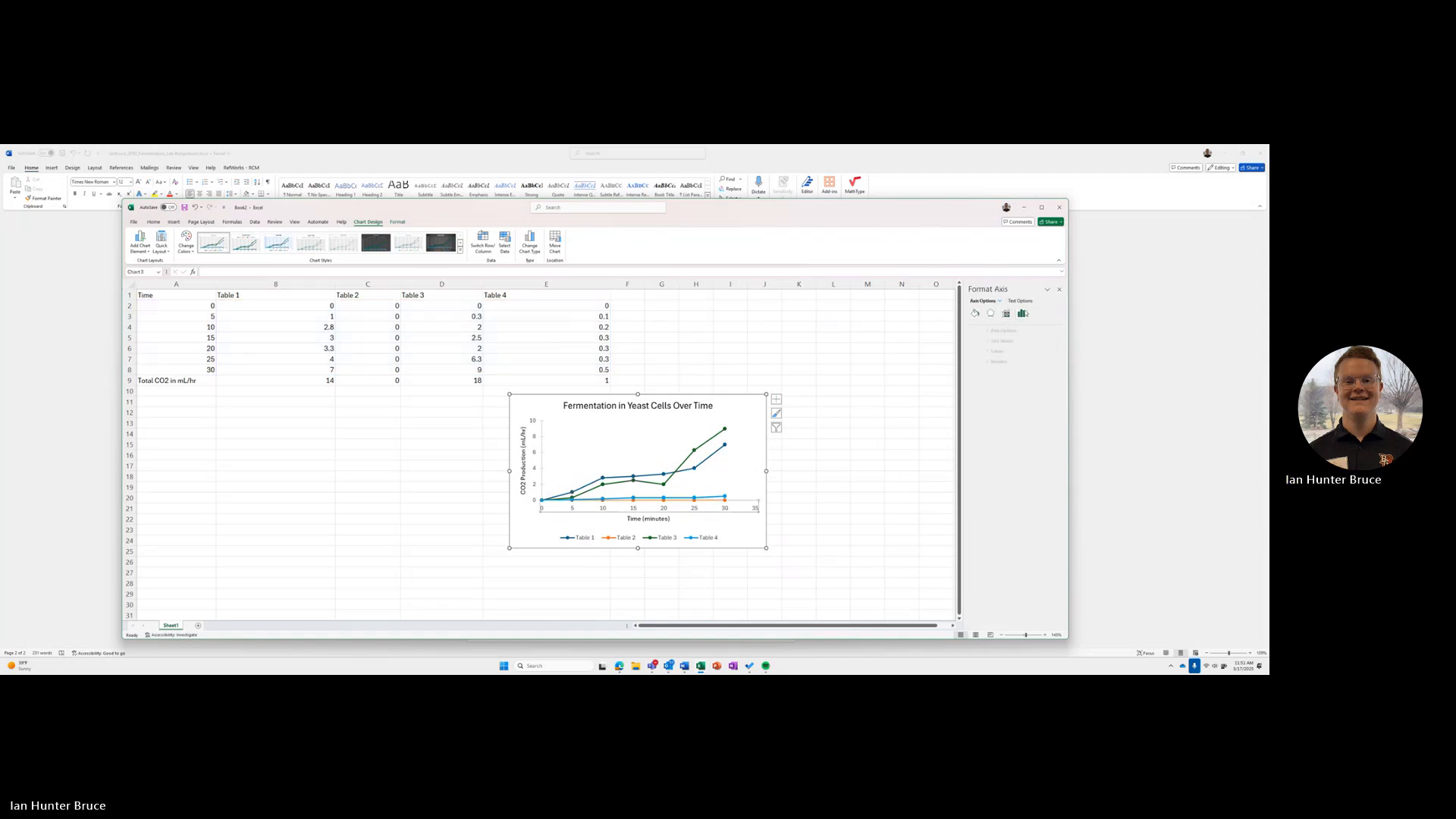
left_click(988, 341)
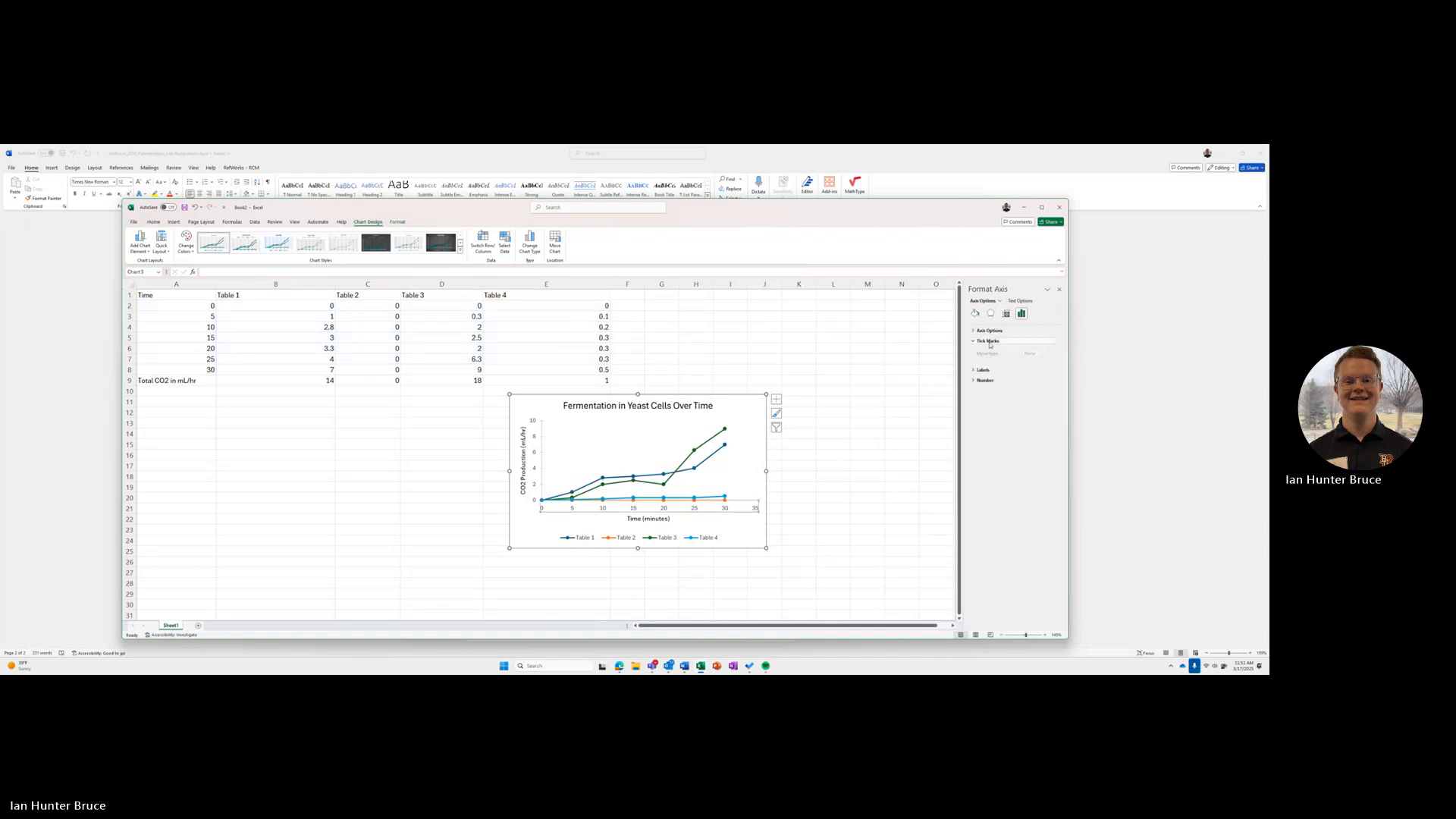
left_click(1037, 351)
left_click(1036, 379)
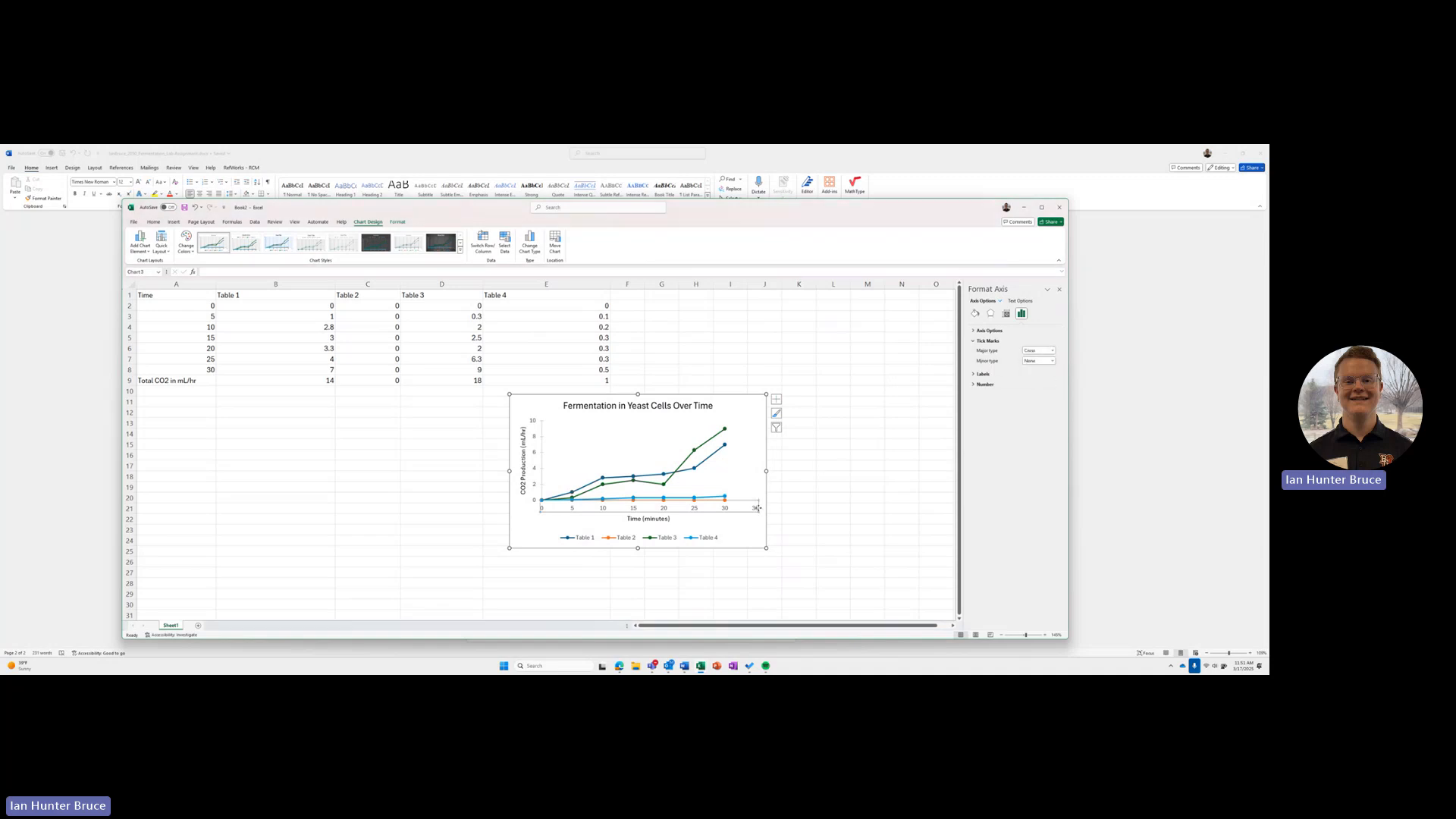
Step: Set the horizontal axis line colour to black
left_click(976, 314)
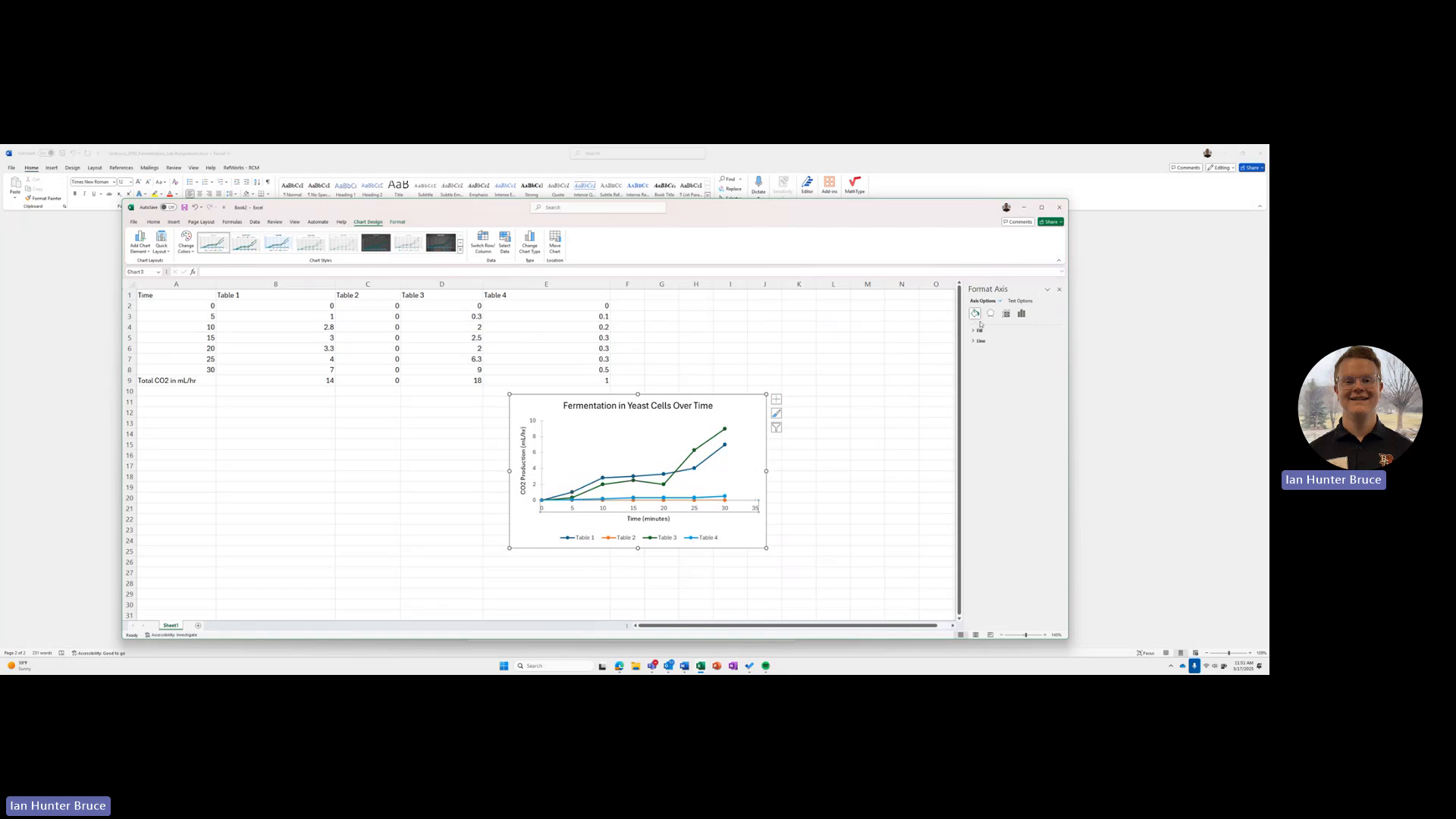
left_click(980, 332)
left_click(981, 410)
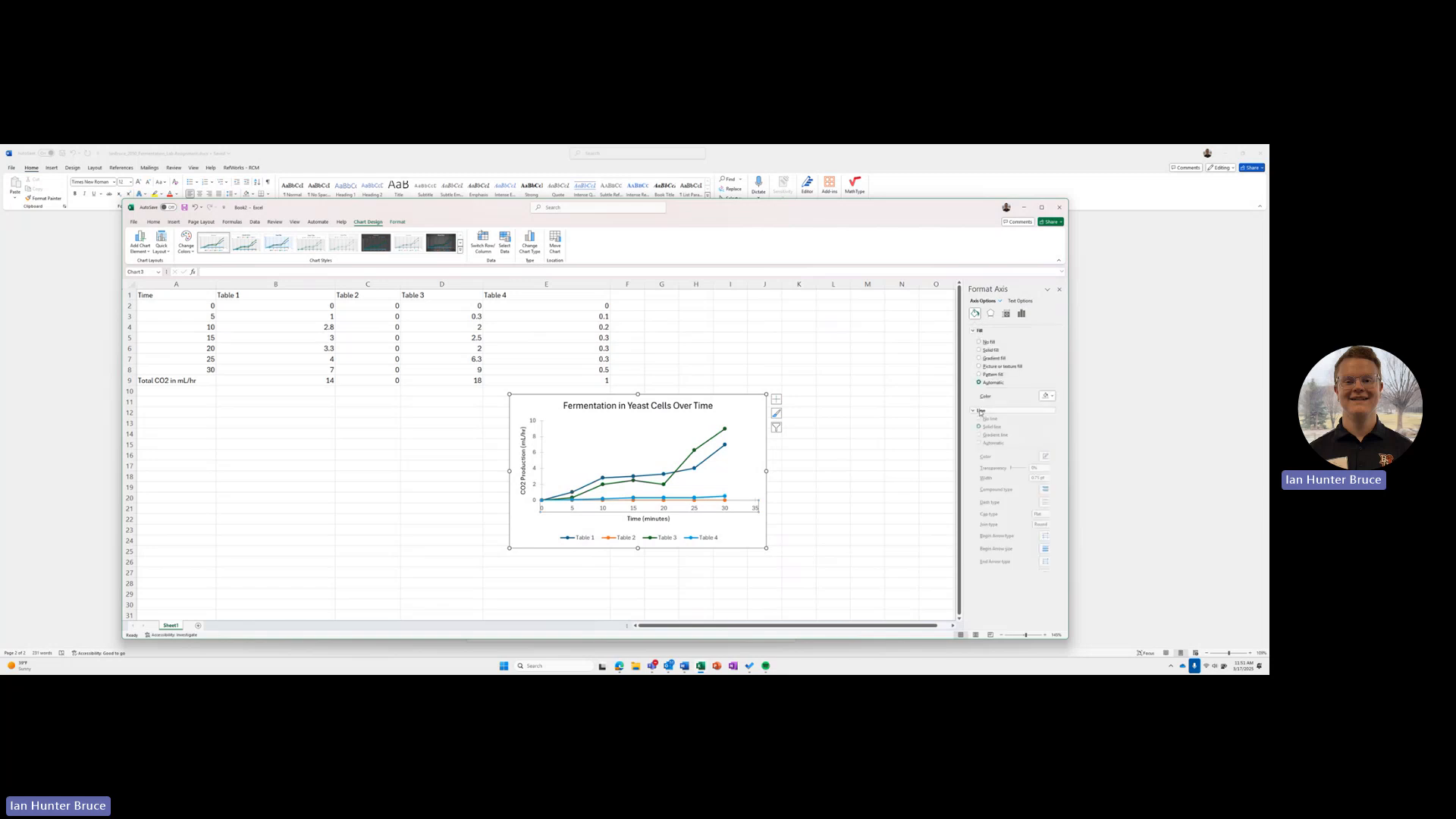
left_click(1052, 463)
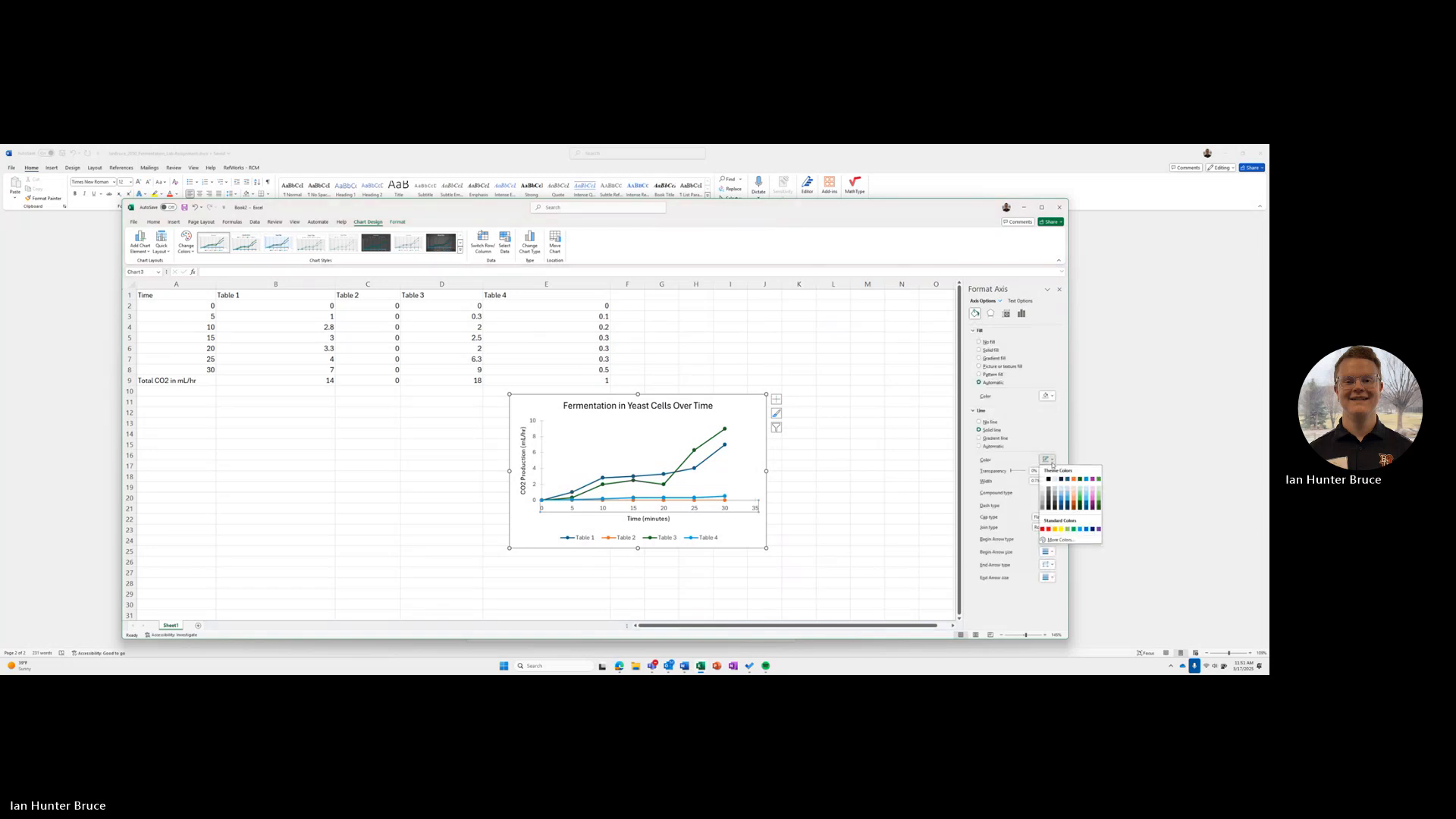
left_click(1049, 481)
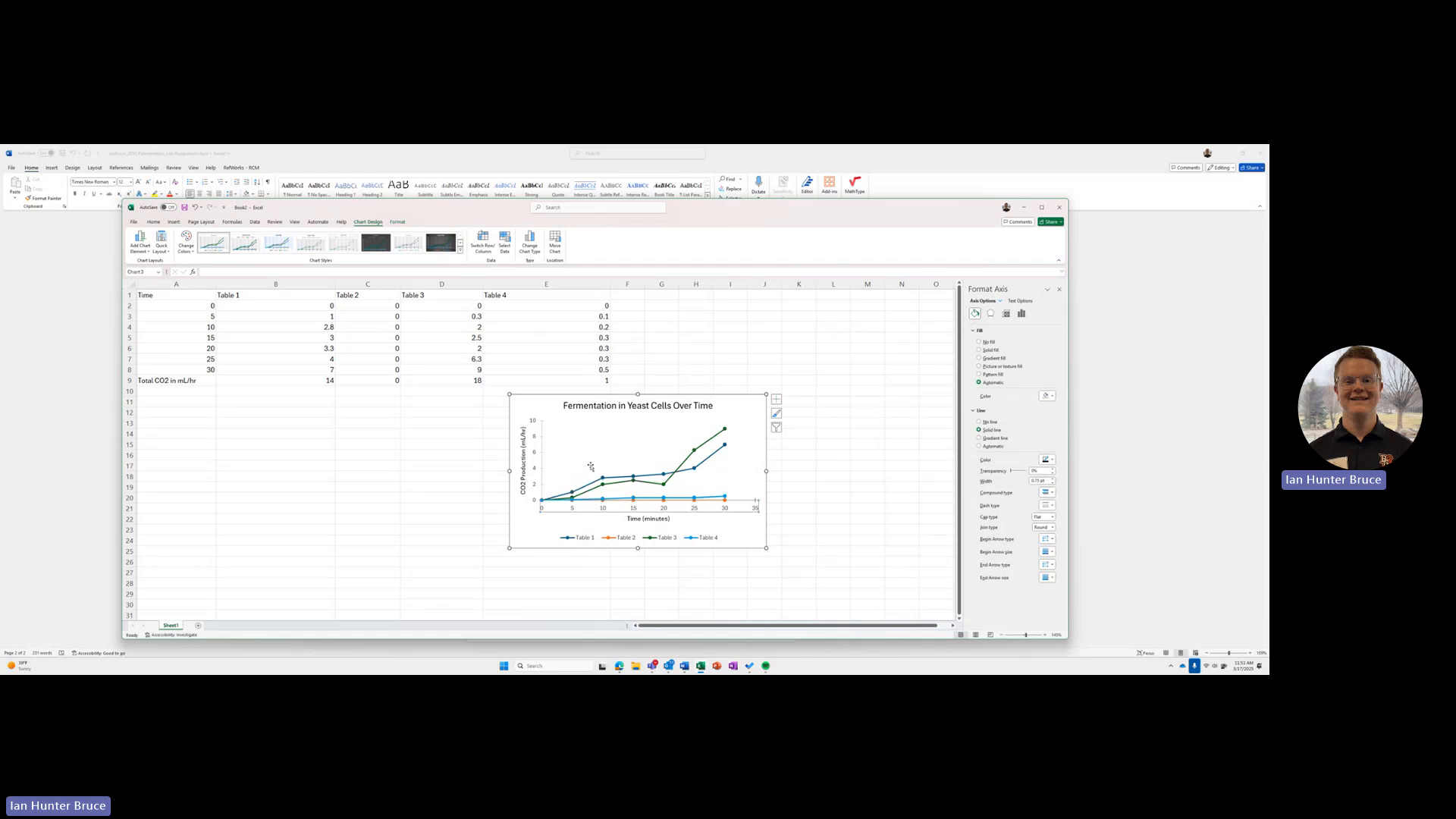
Step: Set the vertical axis line colour to black and close the axis formatting options
left_click(544, 477)
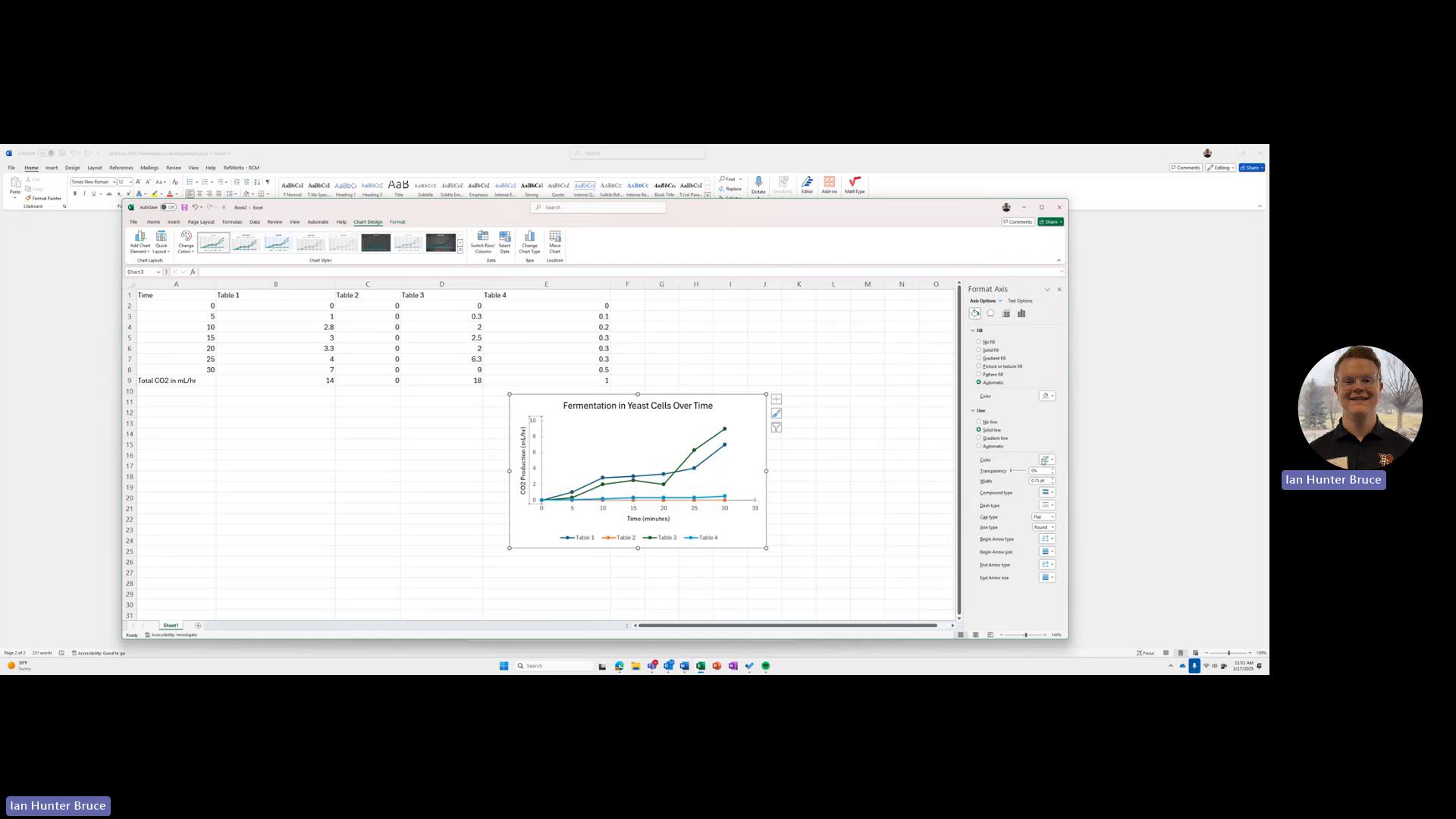
left_click(1045, 460)
left_click(1050, 480)
left_click(1060, 290)
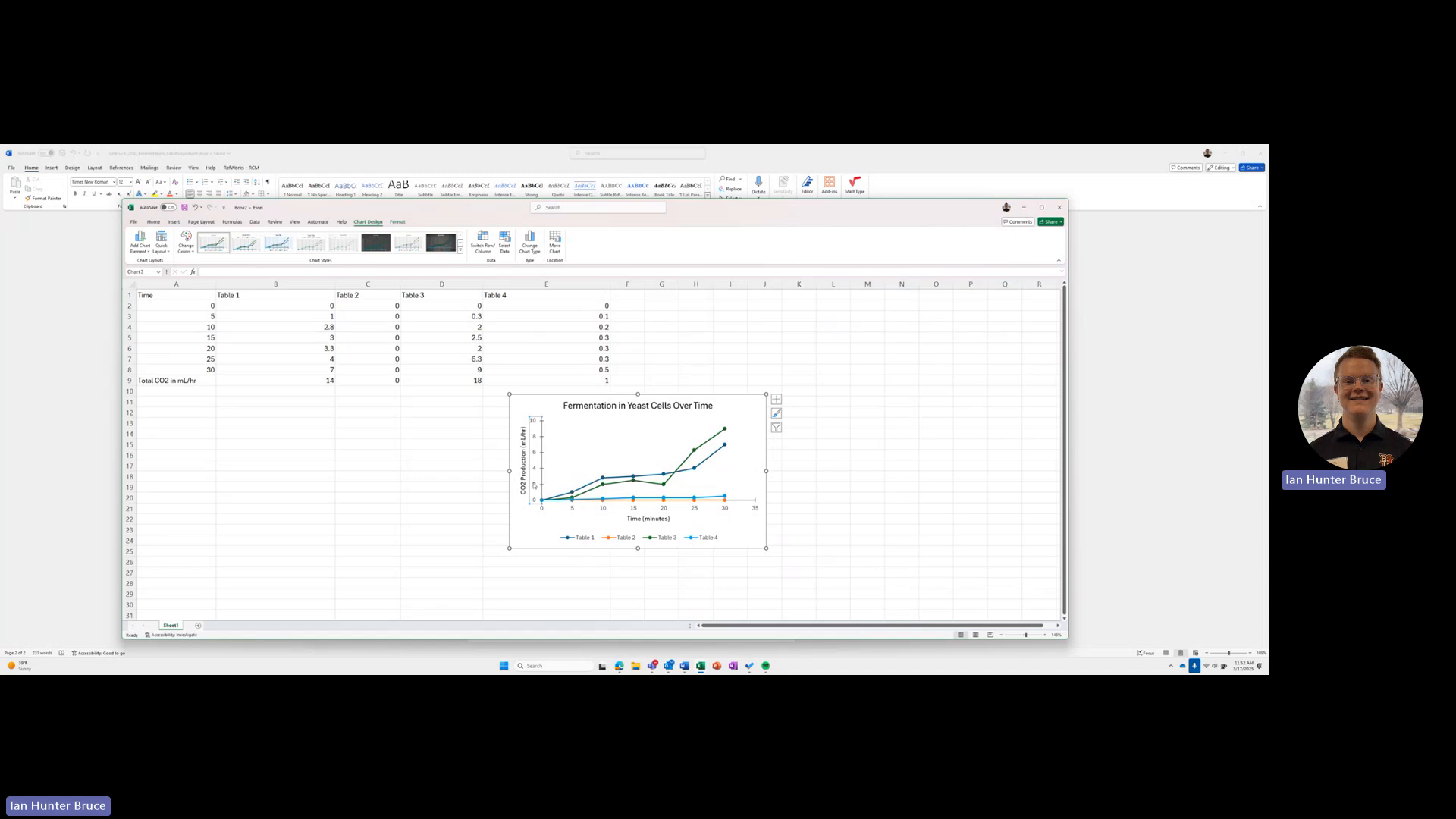
Step: Set the font colour of the chart's vertical axis labels to black
right_click(534, 485)
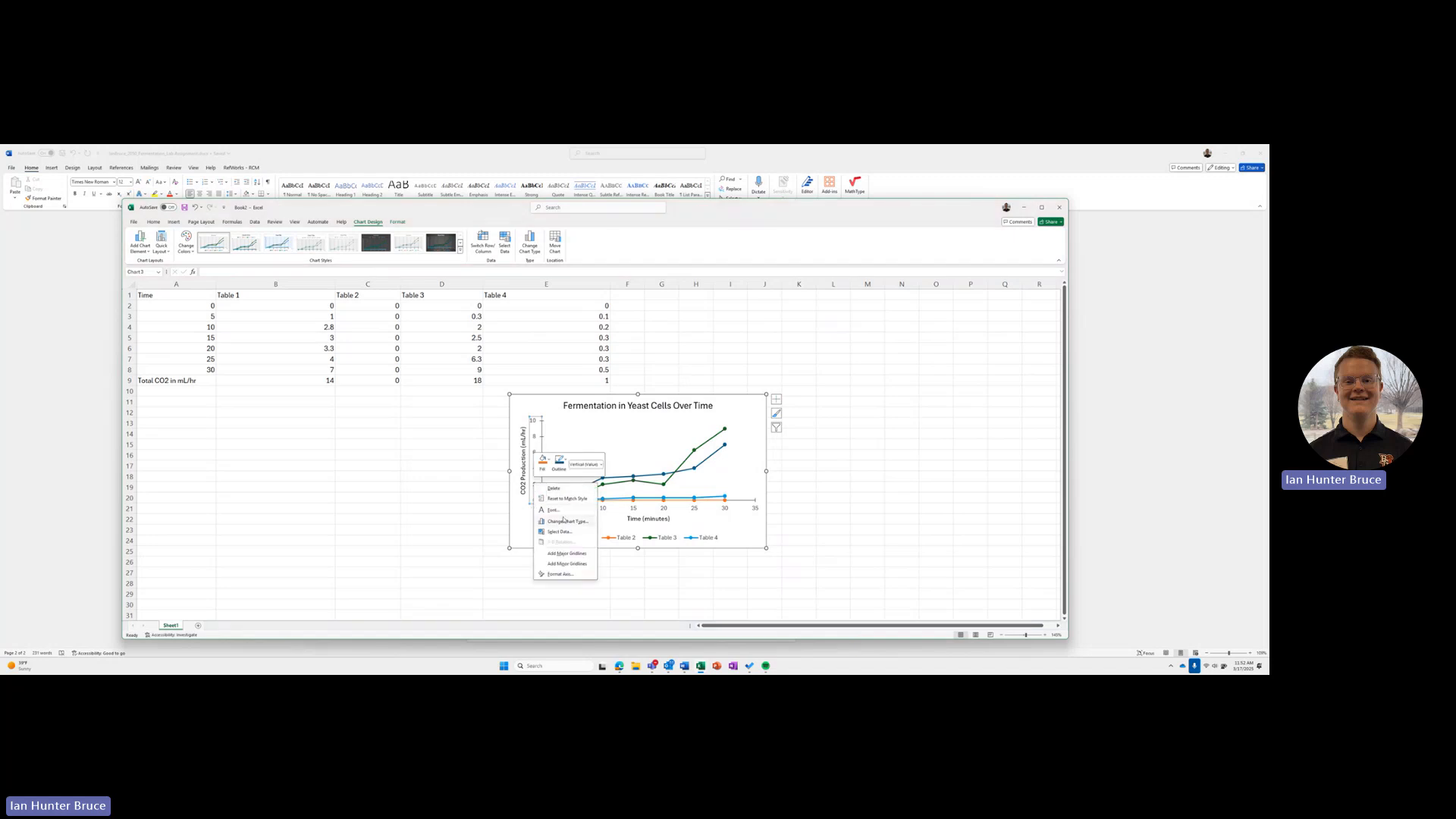
left_click(554, 510)
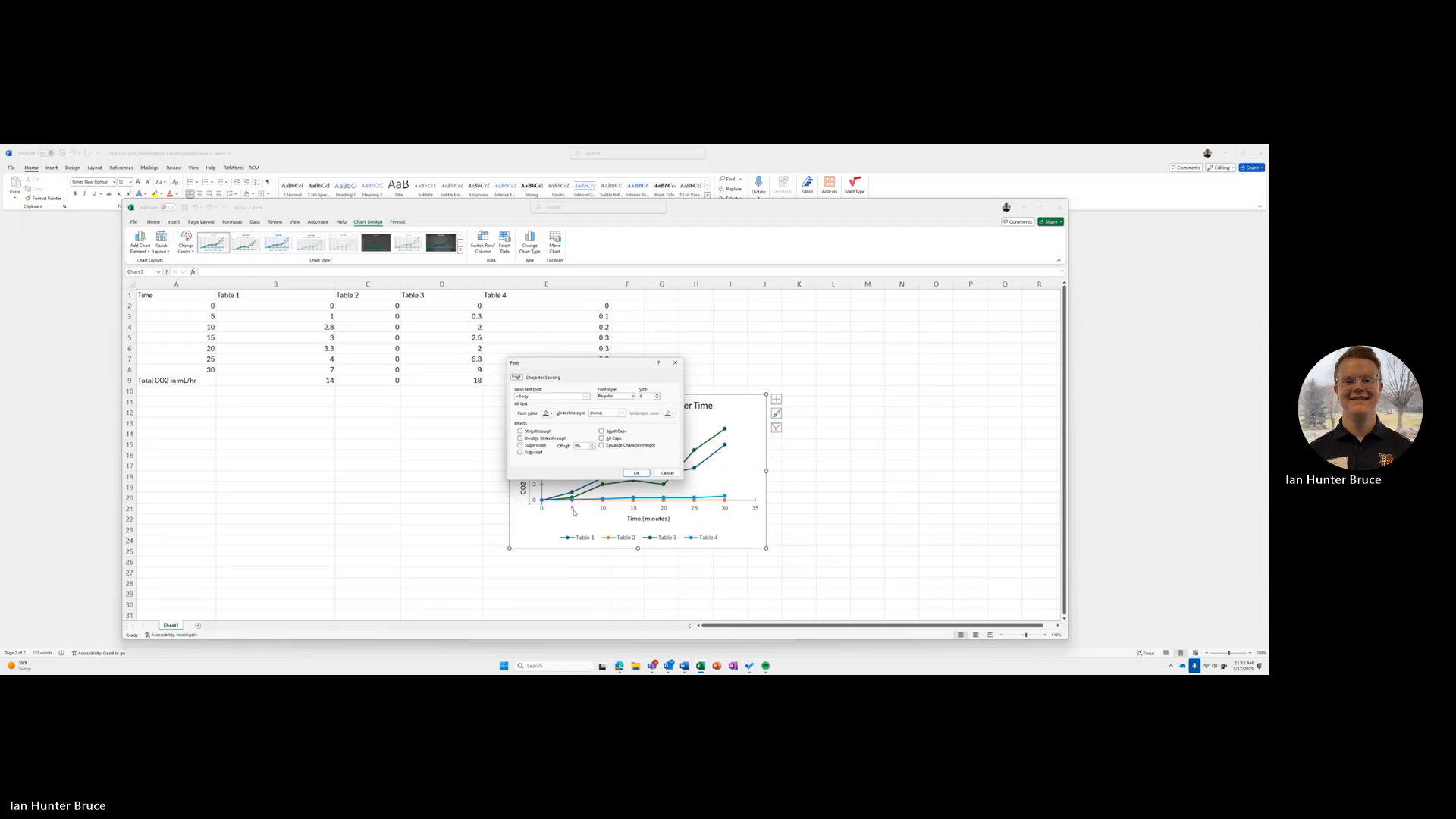
left_click(547, 413)
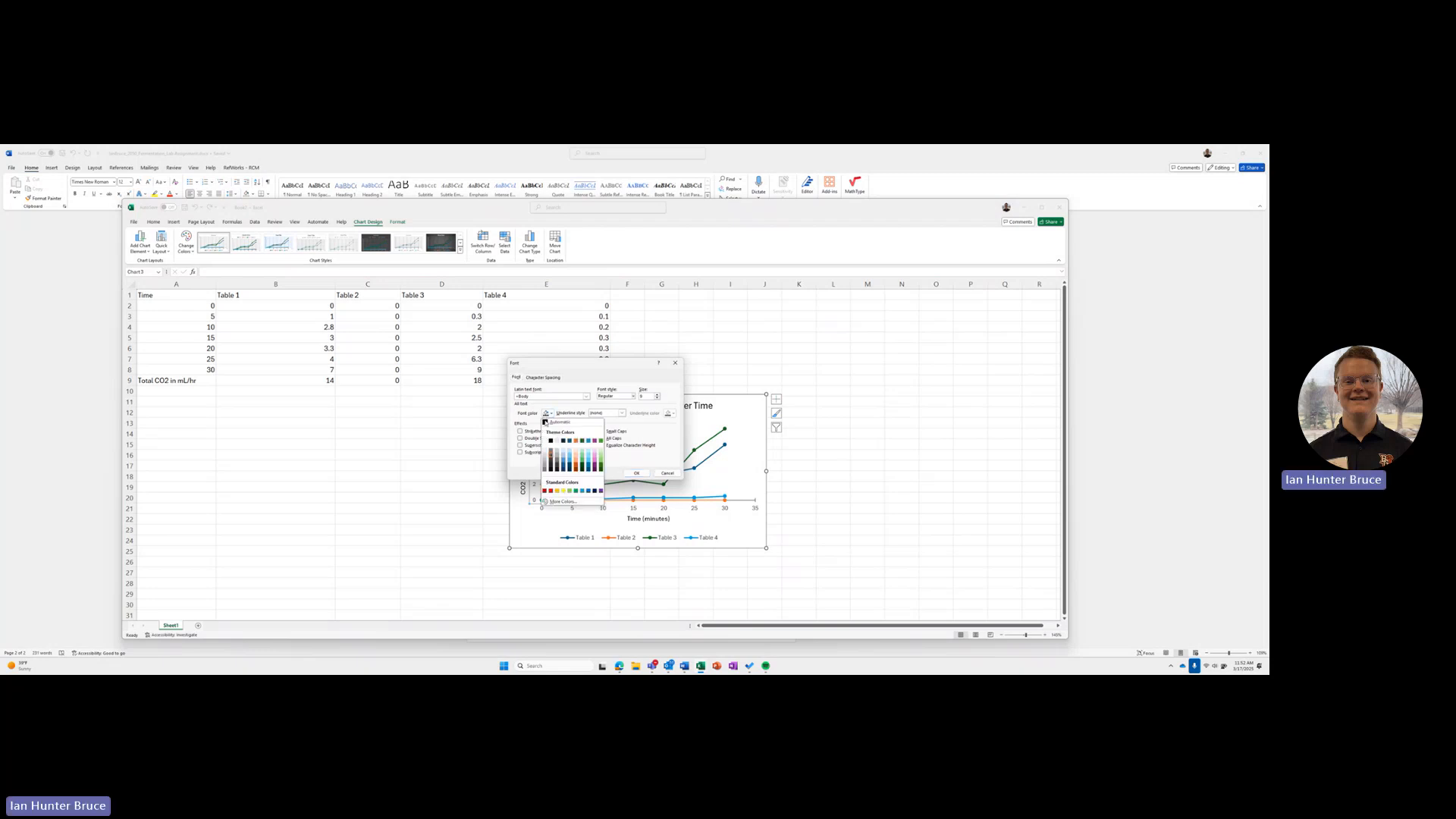
left_click(552, 445)
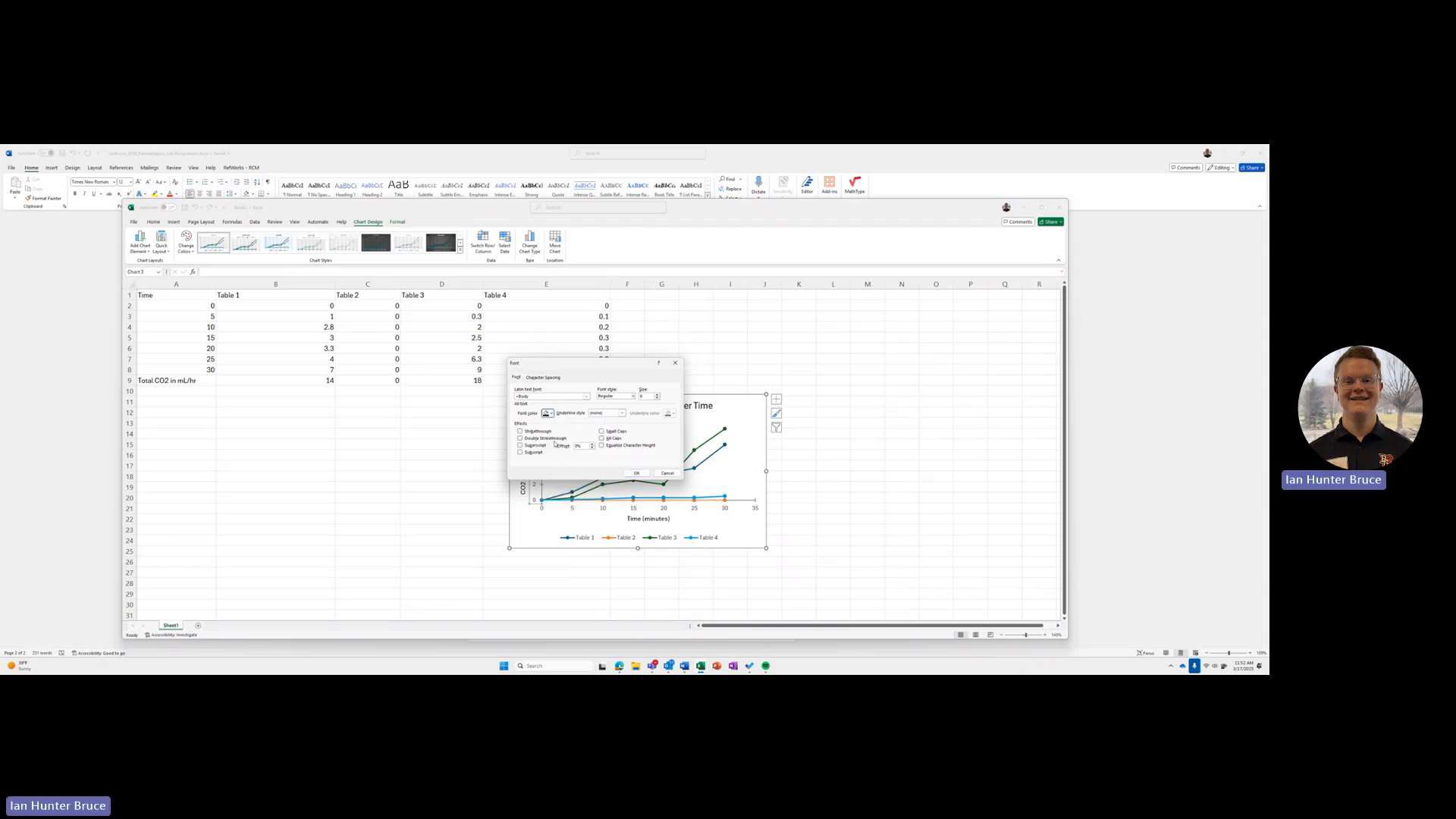
left_click(637, 472)
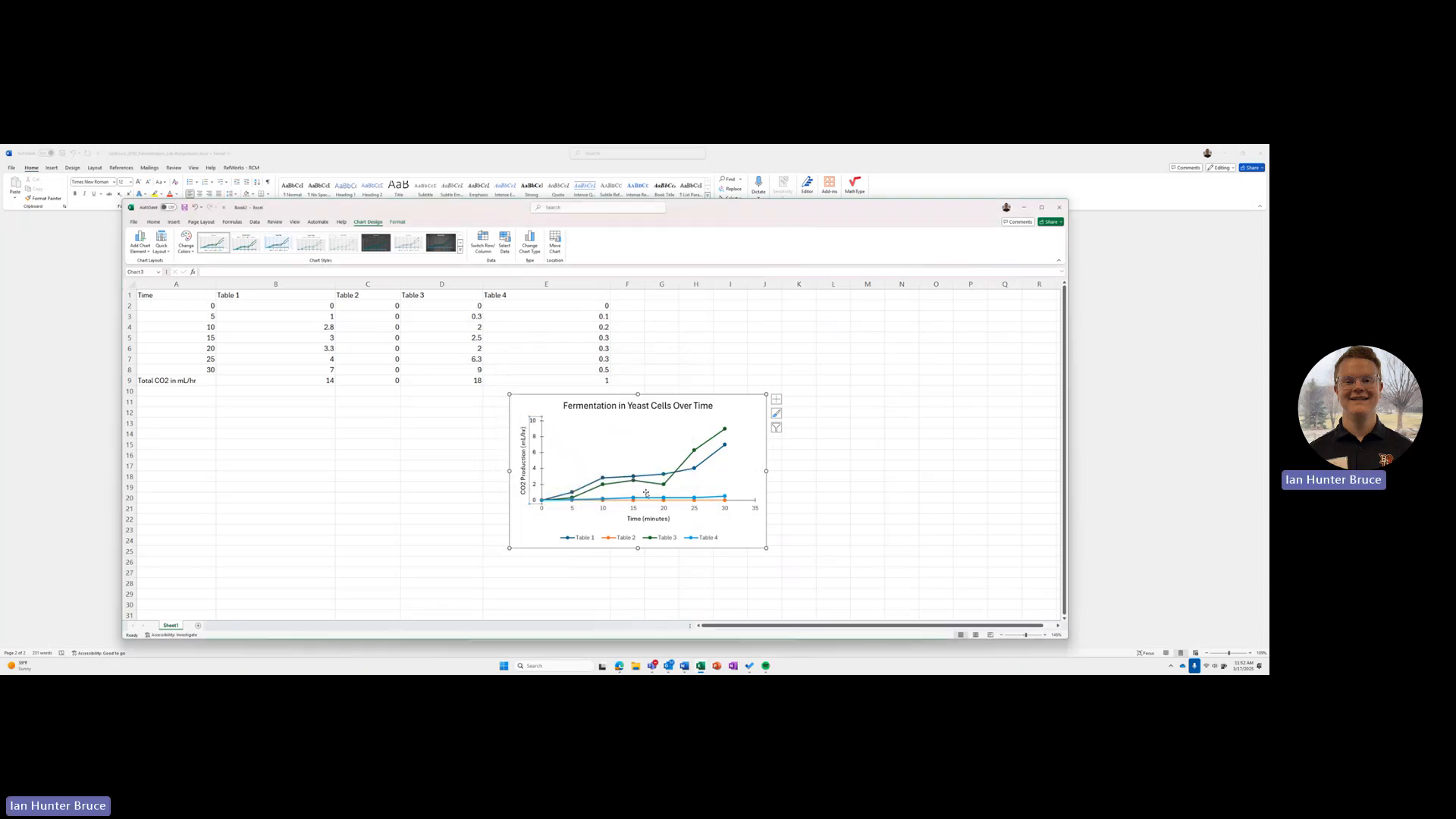
Step: Set the font colour of the chart's horizontal axis labels to black
right_click(693, 508)
left_click(712, 536)
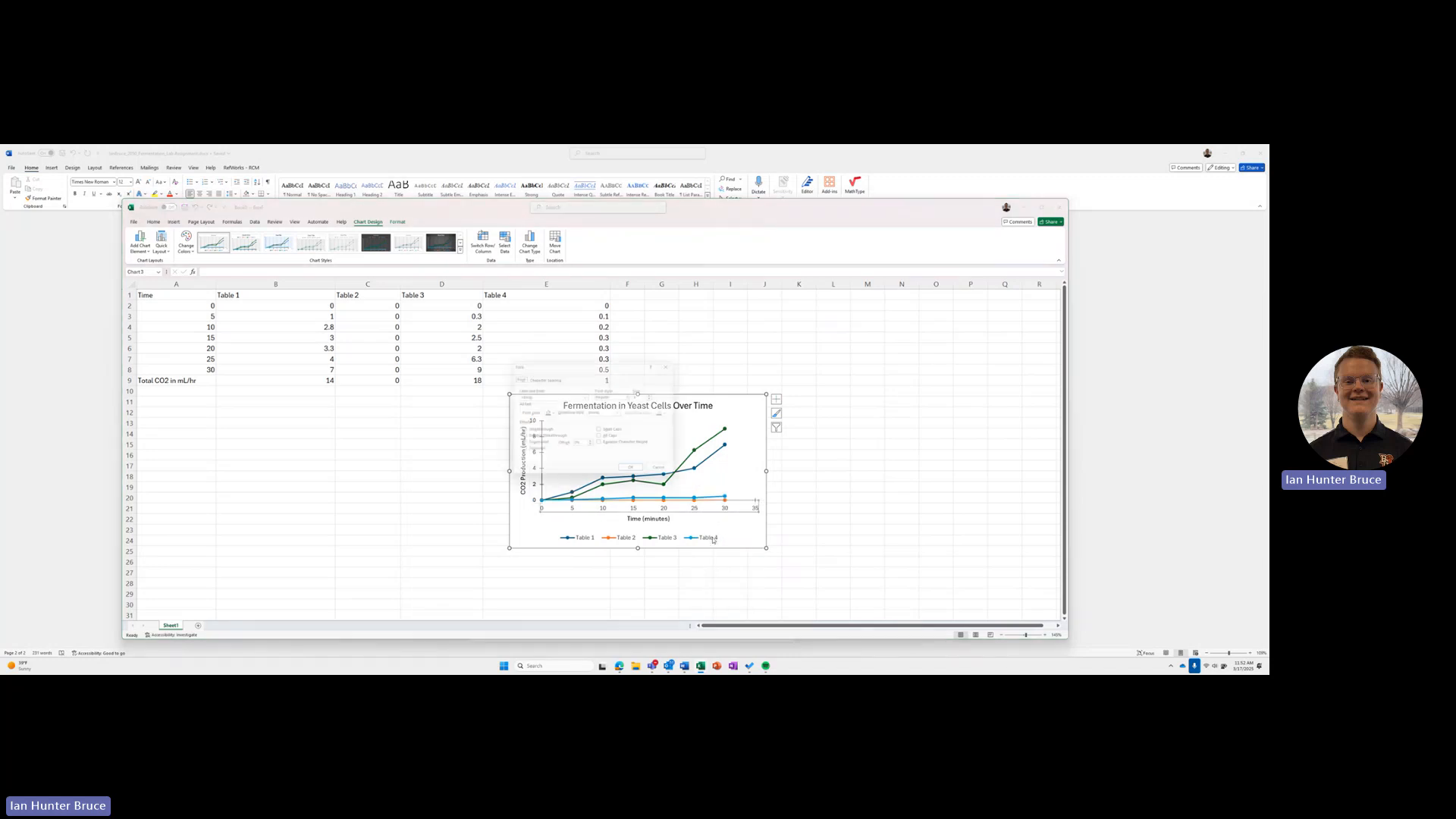
left_click(550, 414)
left_click(551, 442)
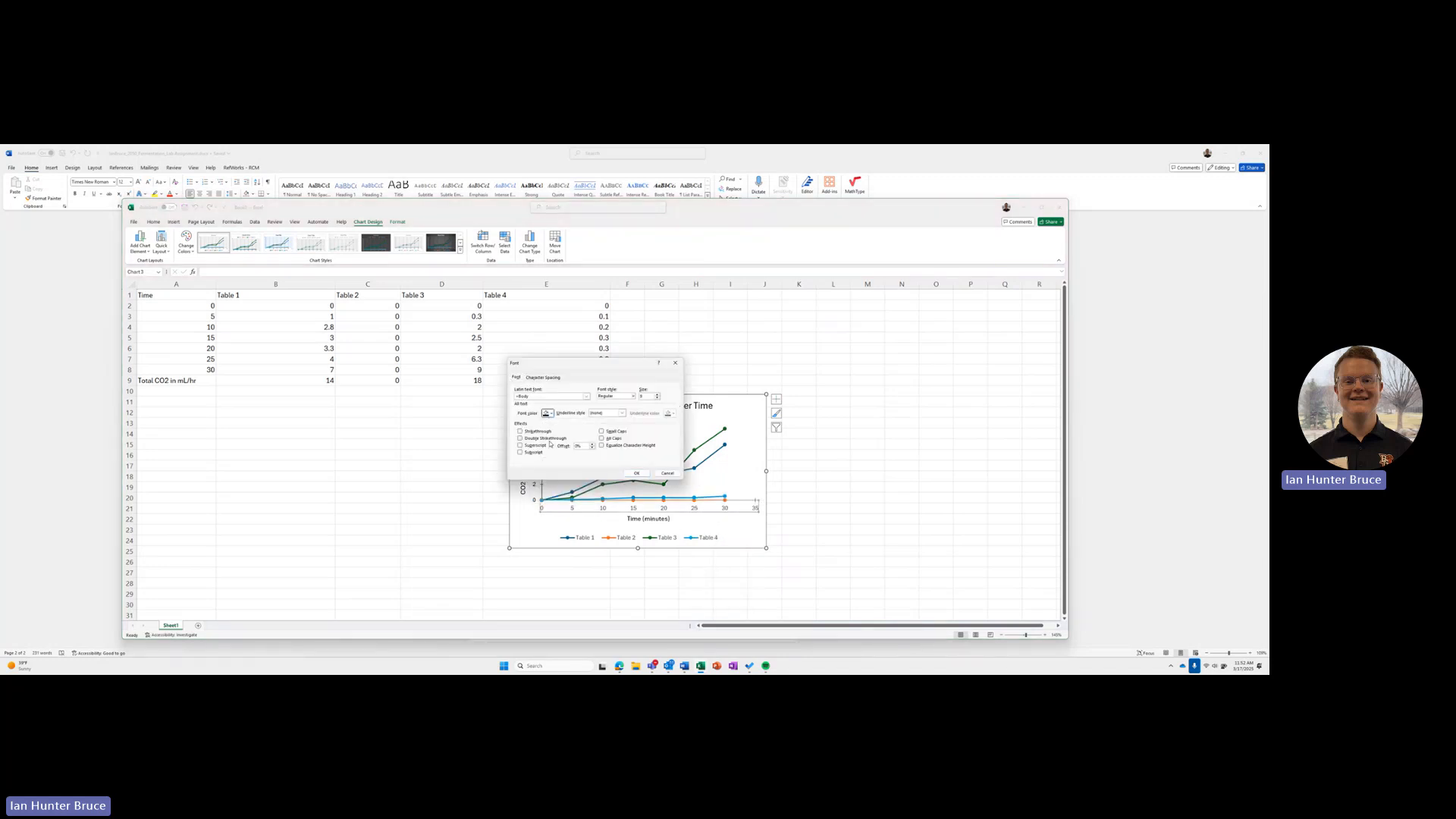
left_click(637, 472)
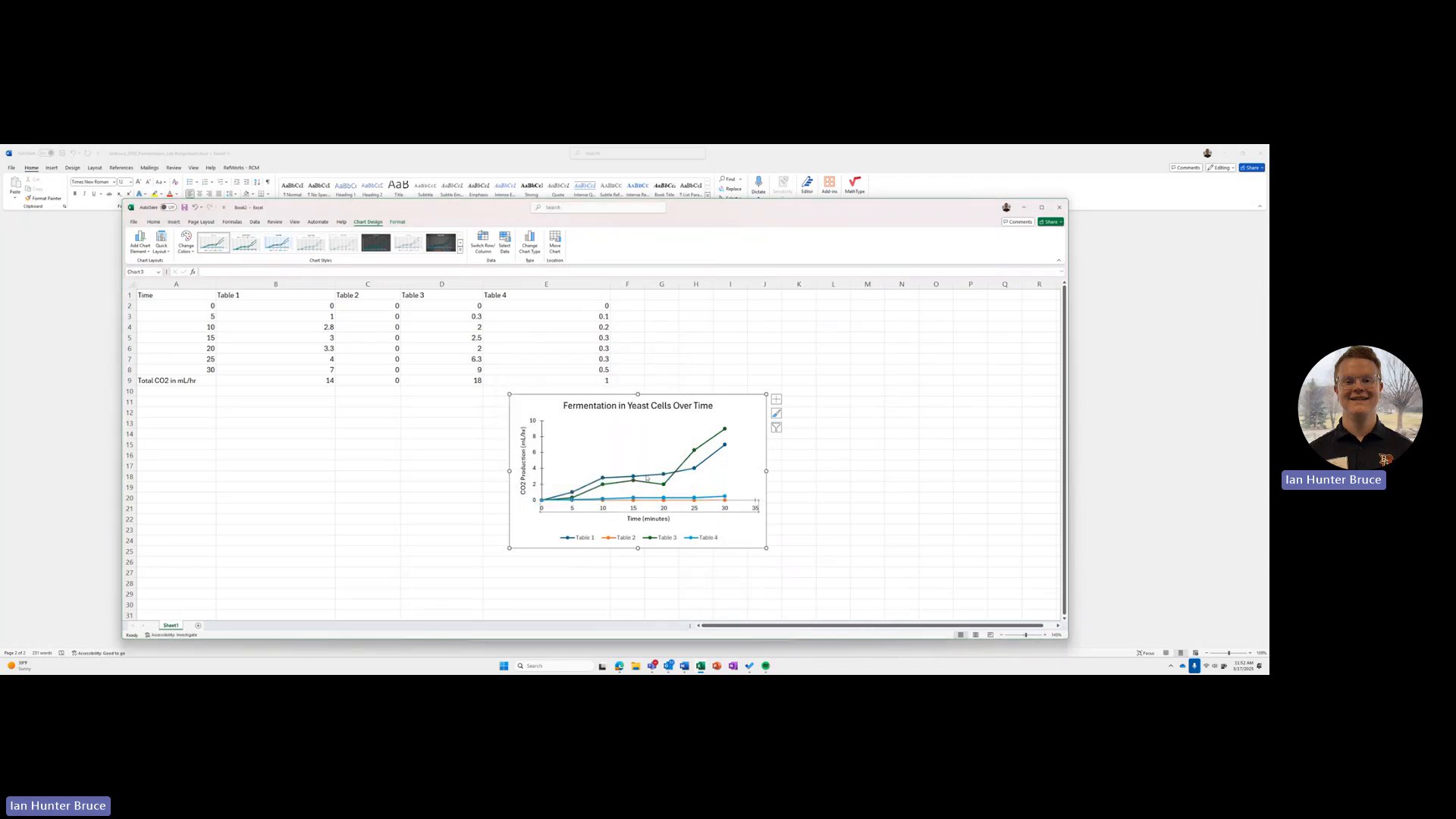
Step: Set the chart legend's font colour to black and deselect the chart
right_click(703, 540)
left_click(736, 565)
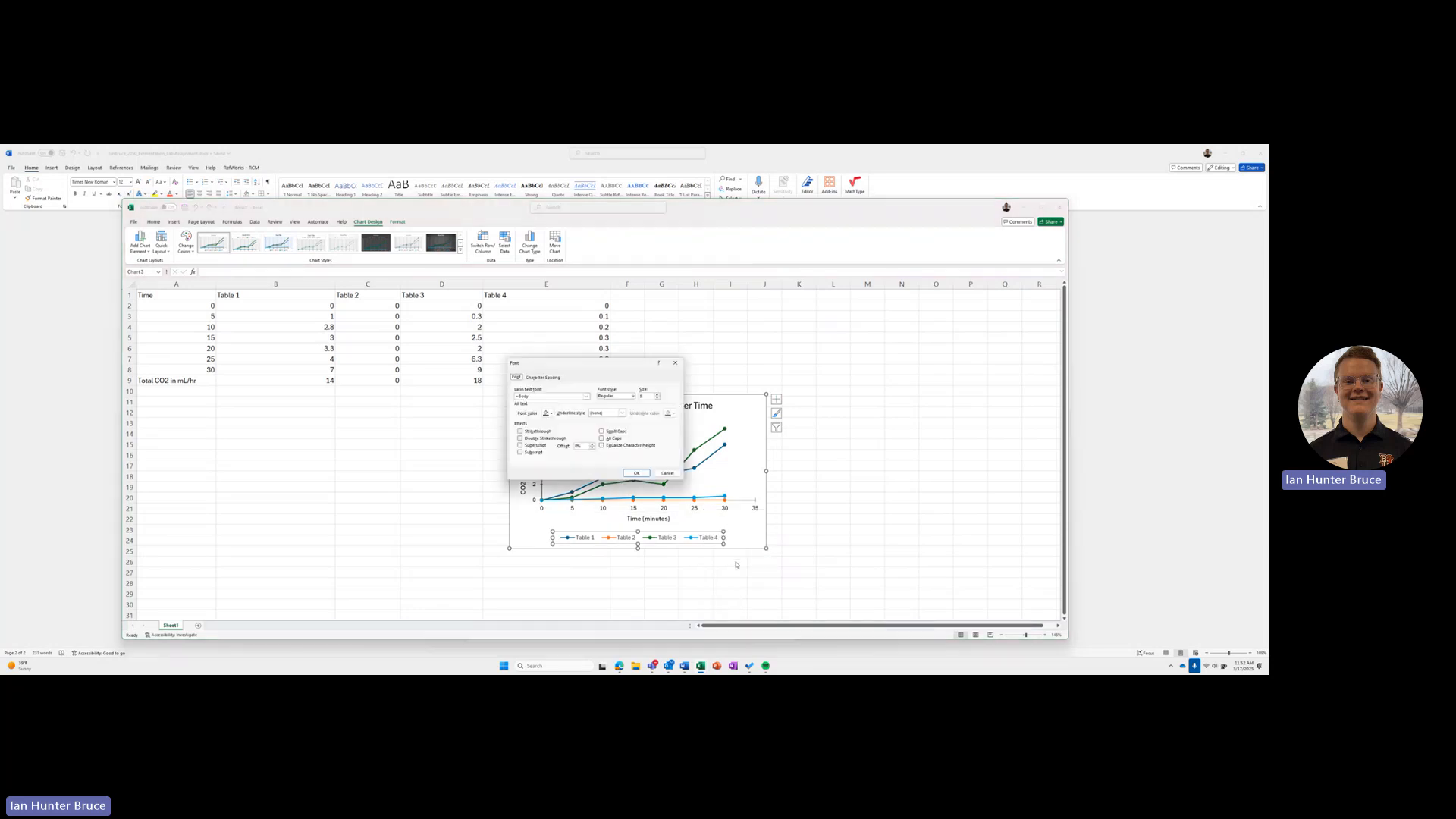
left_click(550, 414)
left_click(551, 442)
left_click(637, 474)
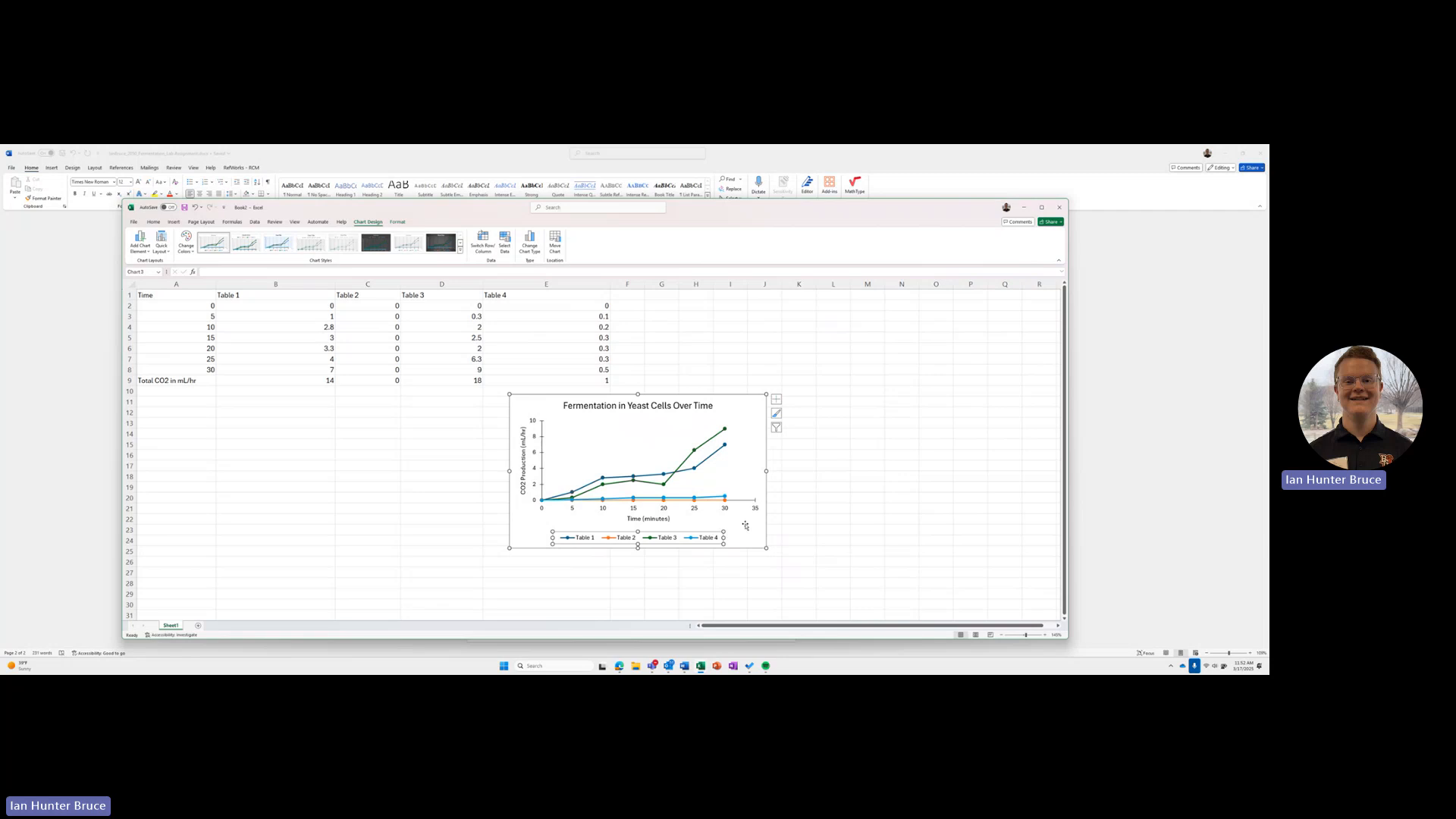
left_click(538, 529)
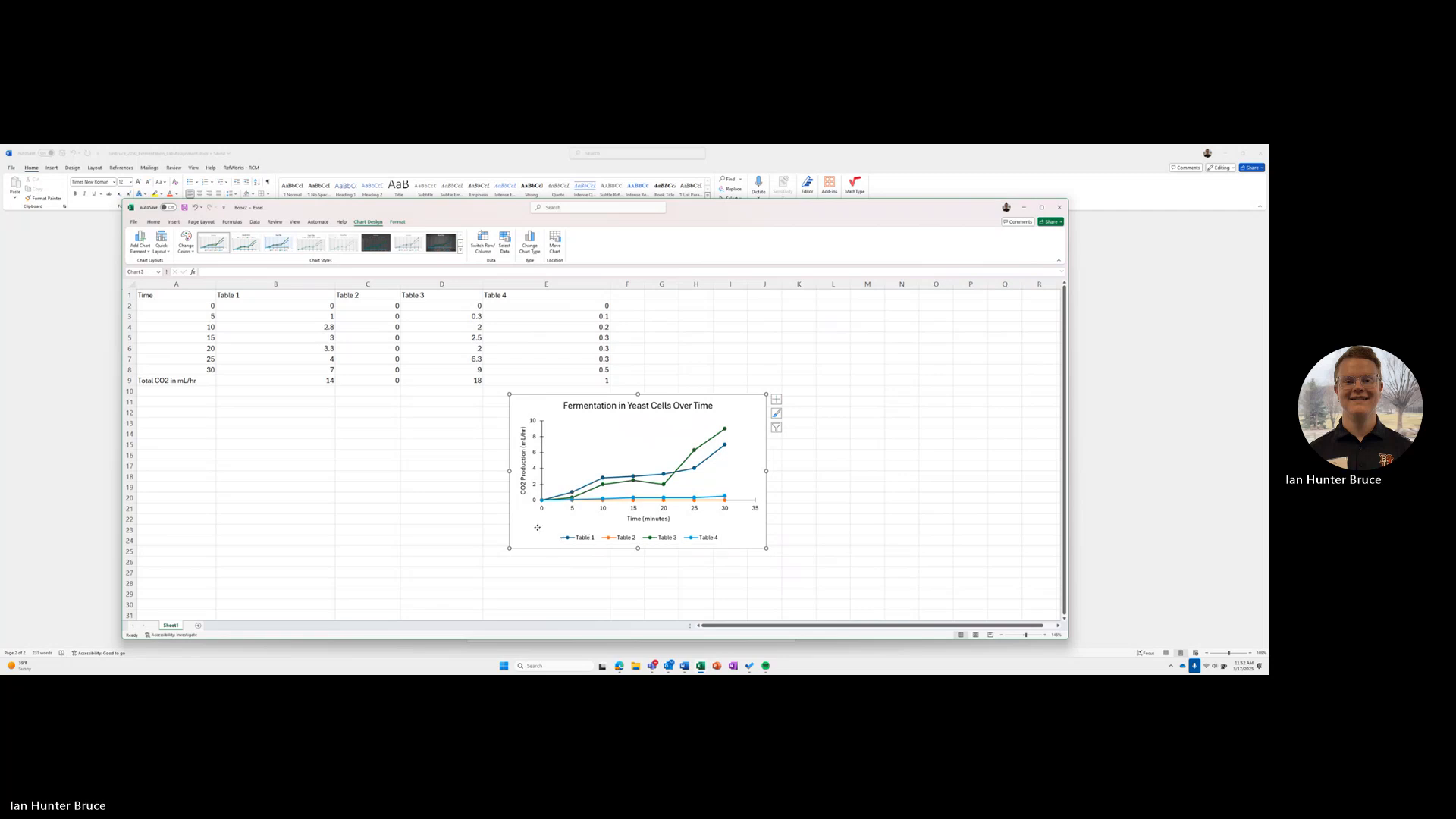
left_click(441, 507)
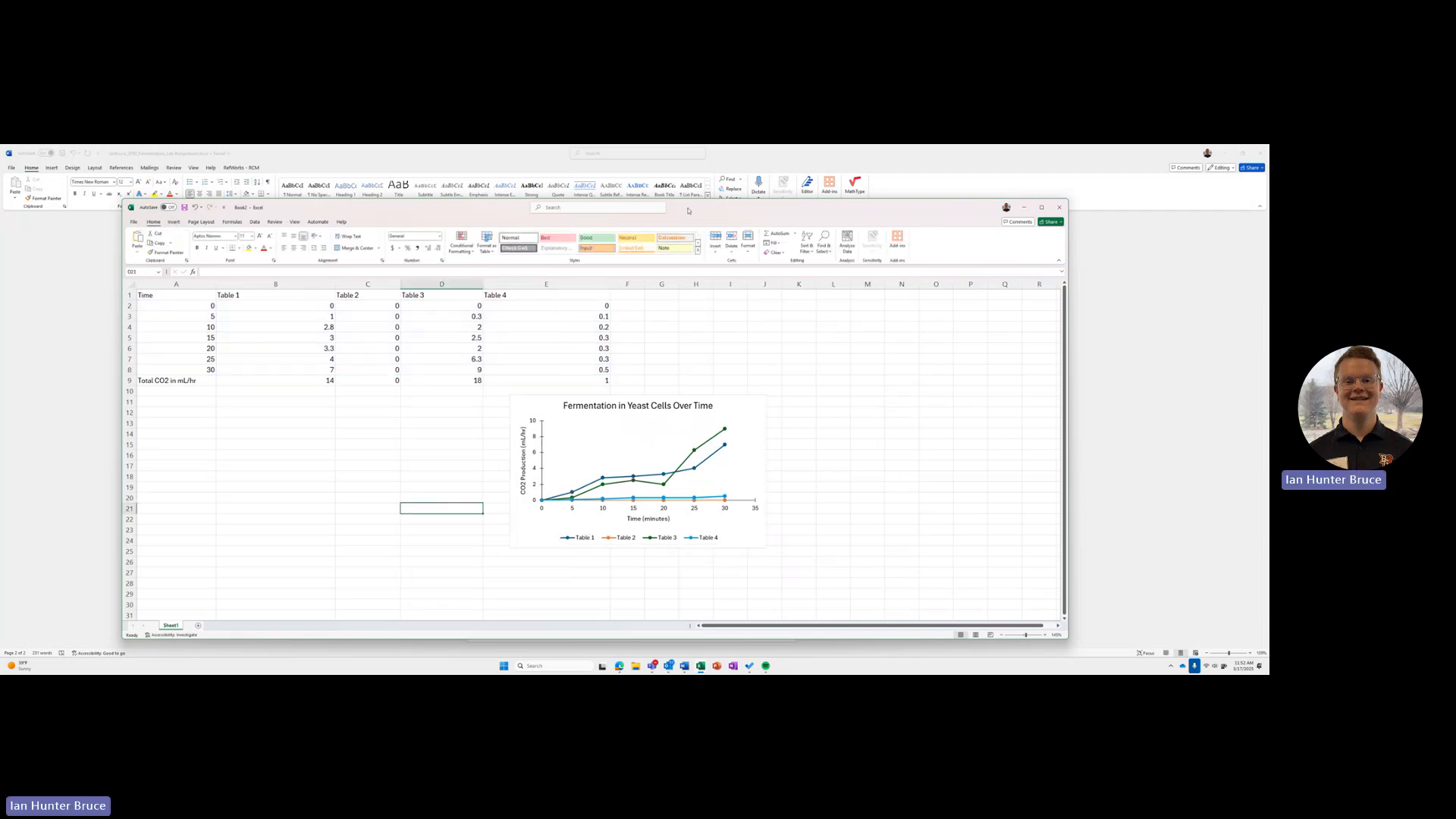
Step: Compare the new chart side by side with the chart in the Fermentation in Yeast Cells workbook
left_click_drag(689, 211, 805, 214)
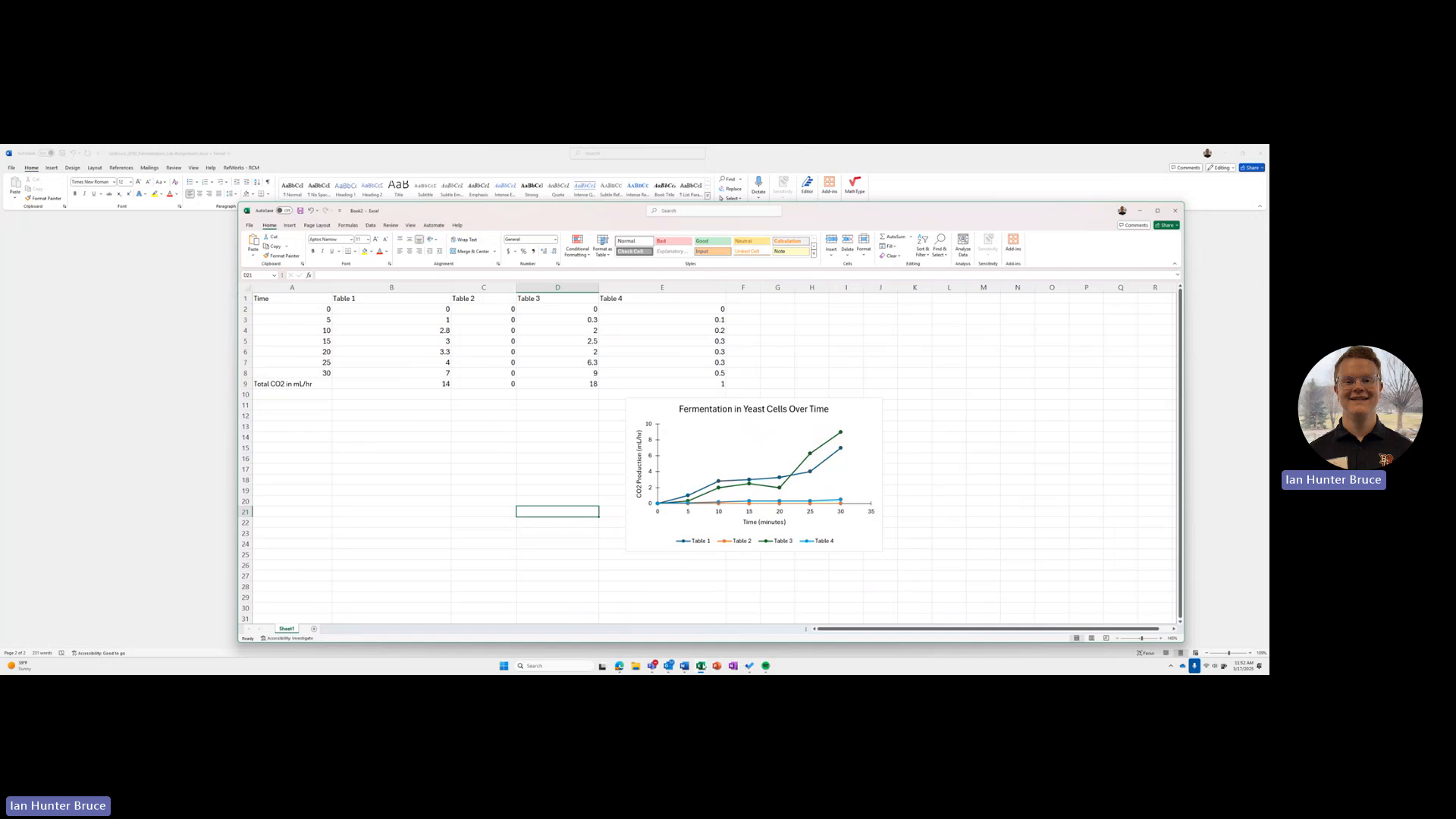
mouse_move(700, 666)
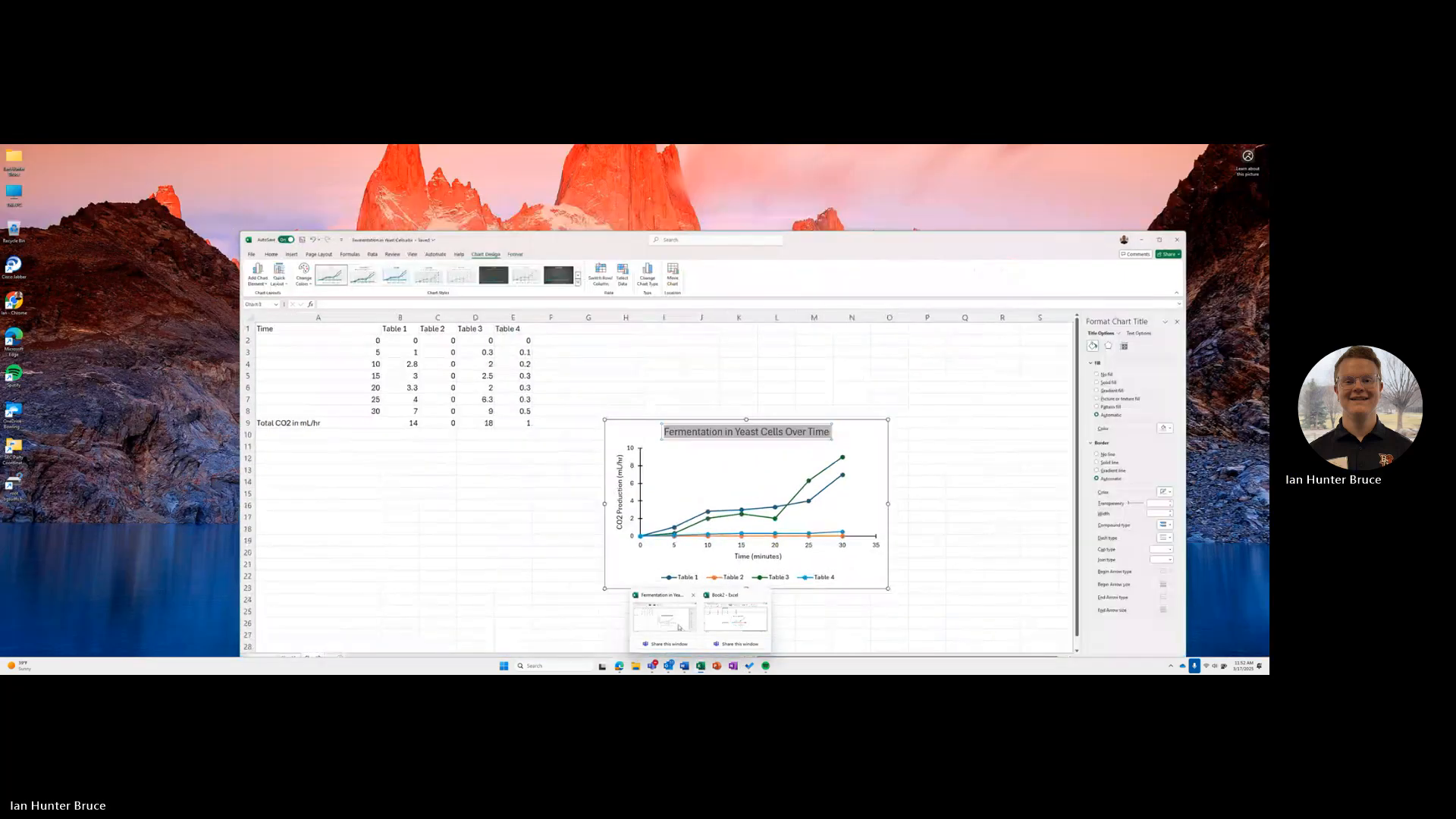
left_click(678, 627)
left_click_drag(803, 245, 415, 304)
left_click_drag(768, 212, 952, 200)
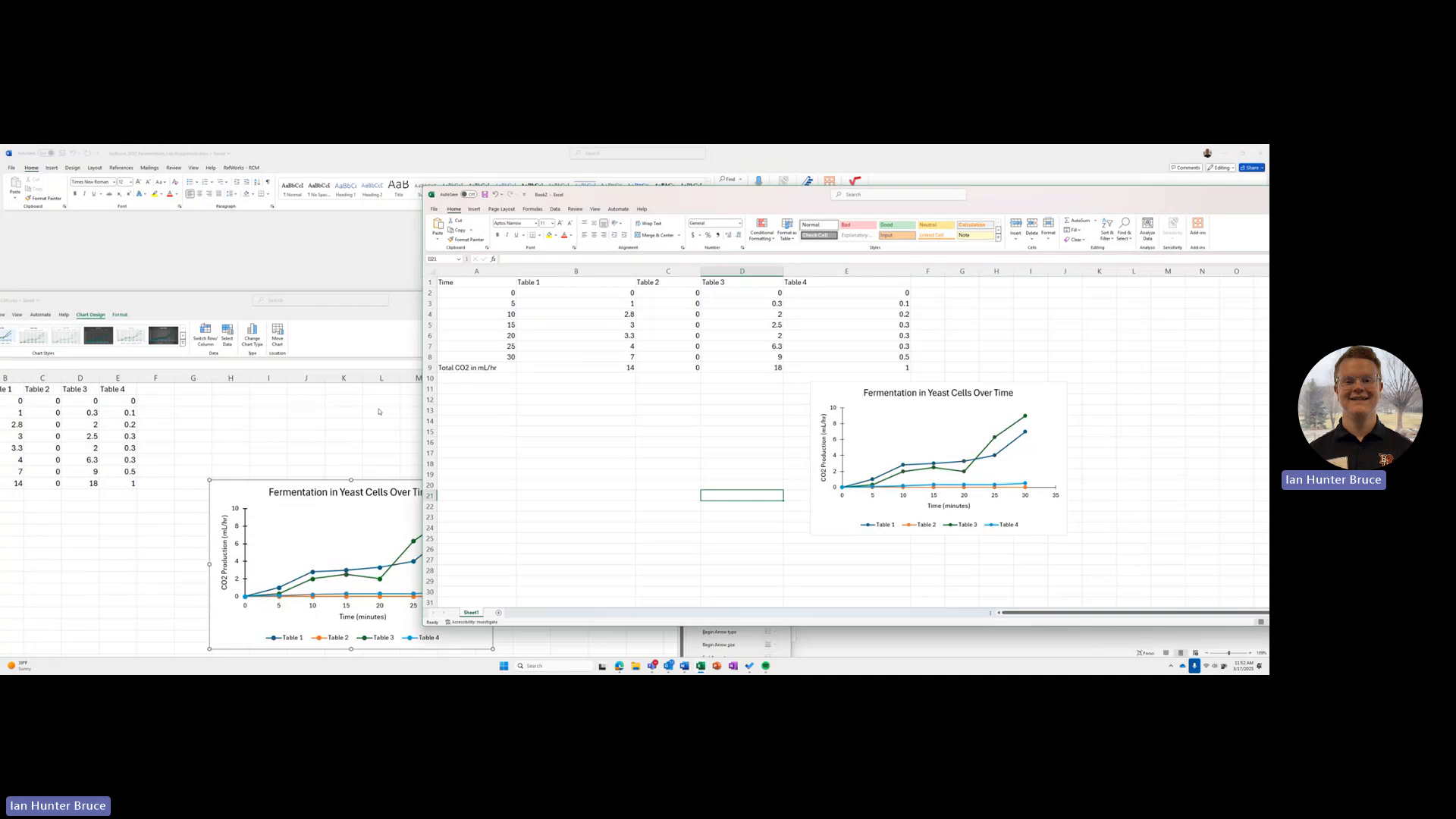
left_click(444, 308)
left_click_drag(444, 308, 447, 204)
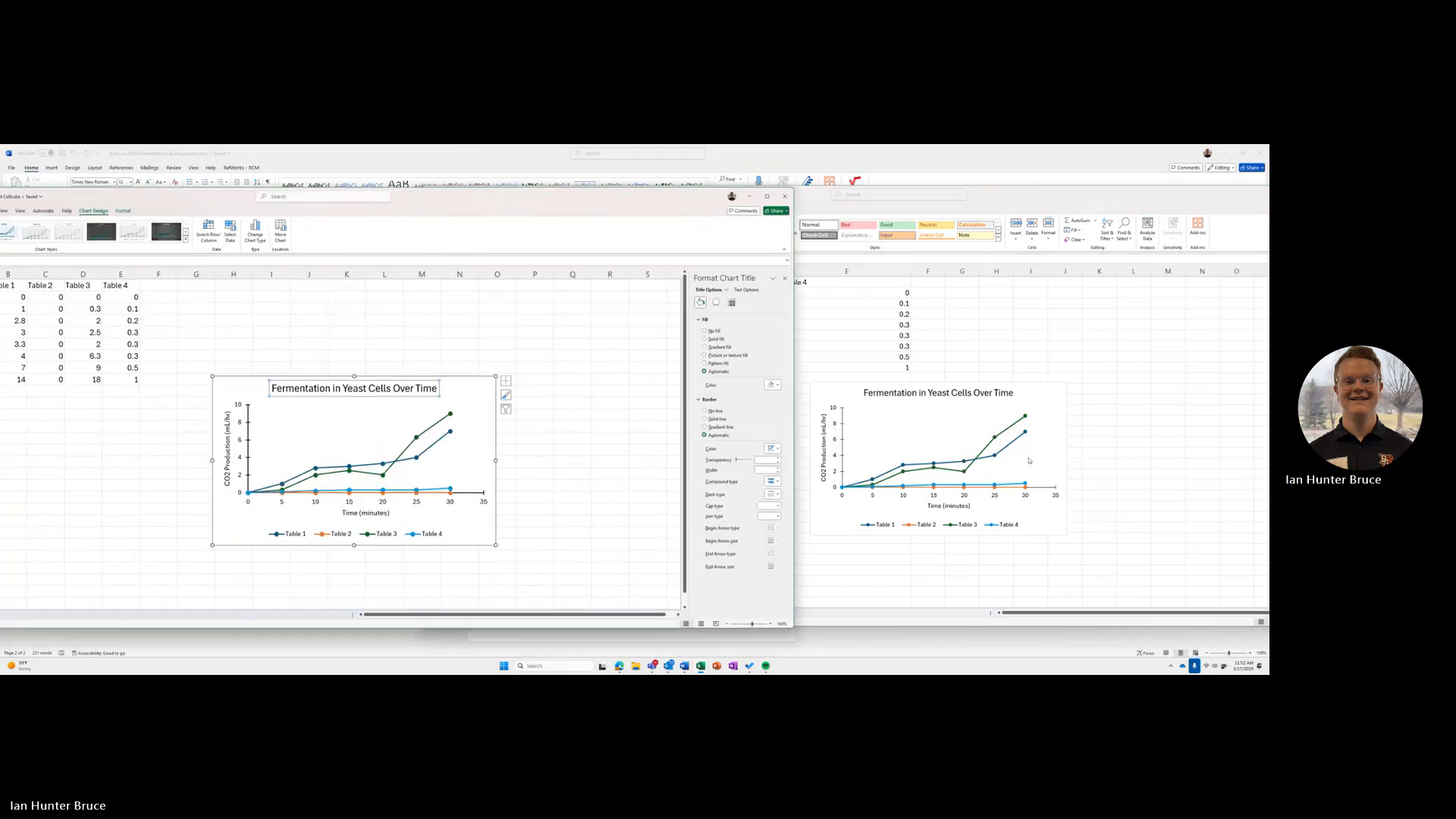
left_click(1082, 200)
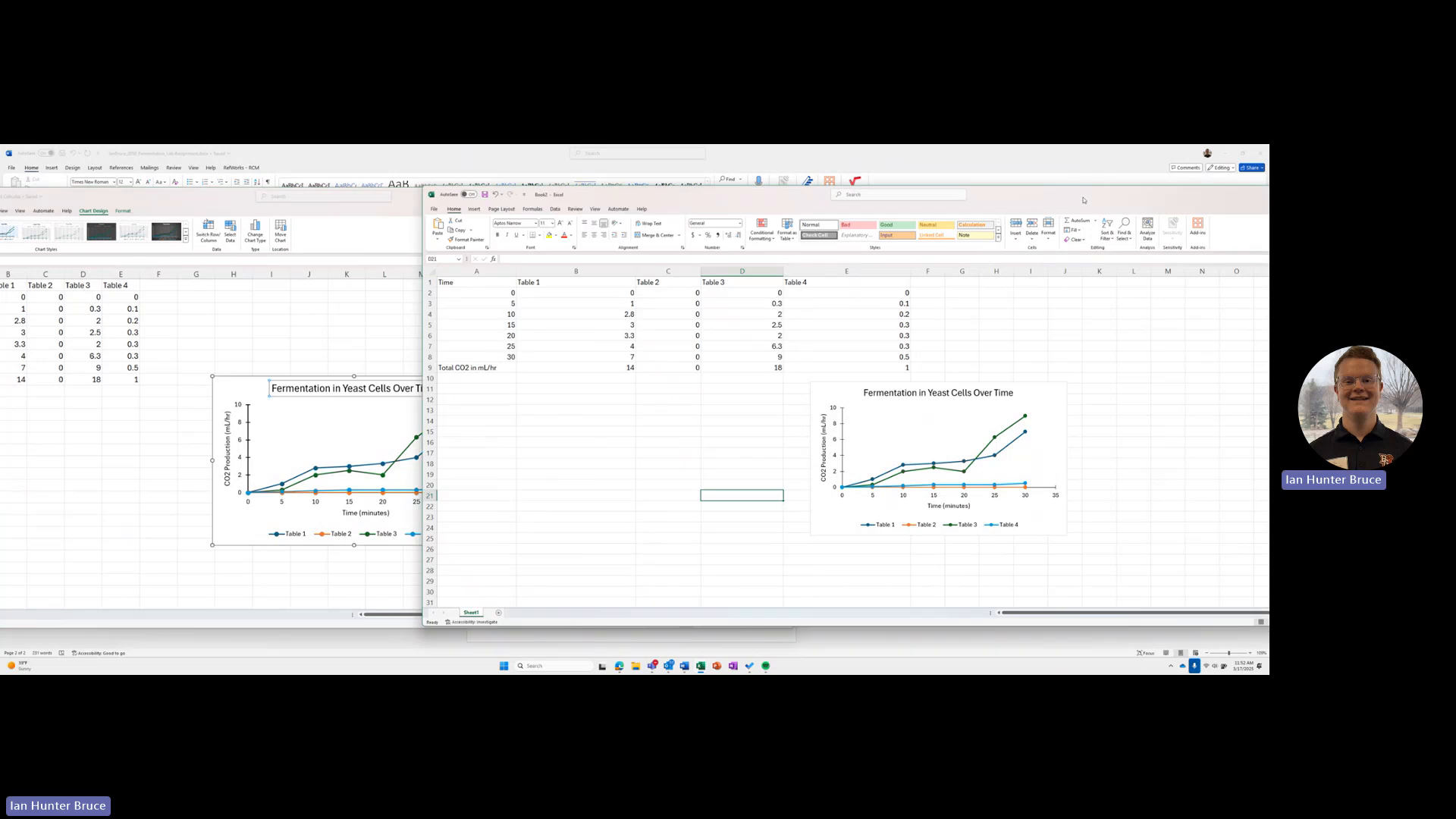
left_click_drag(1083, 201, 1029, 225)
left_click(664, 205)
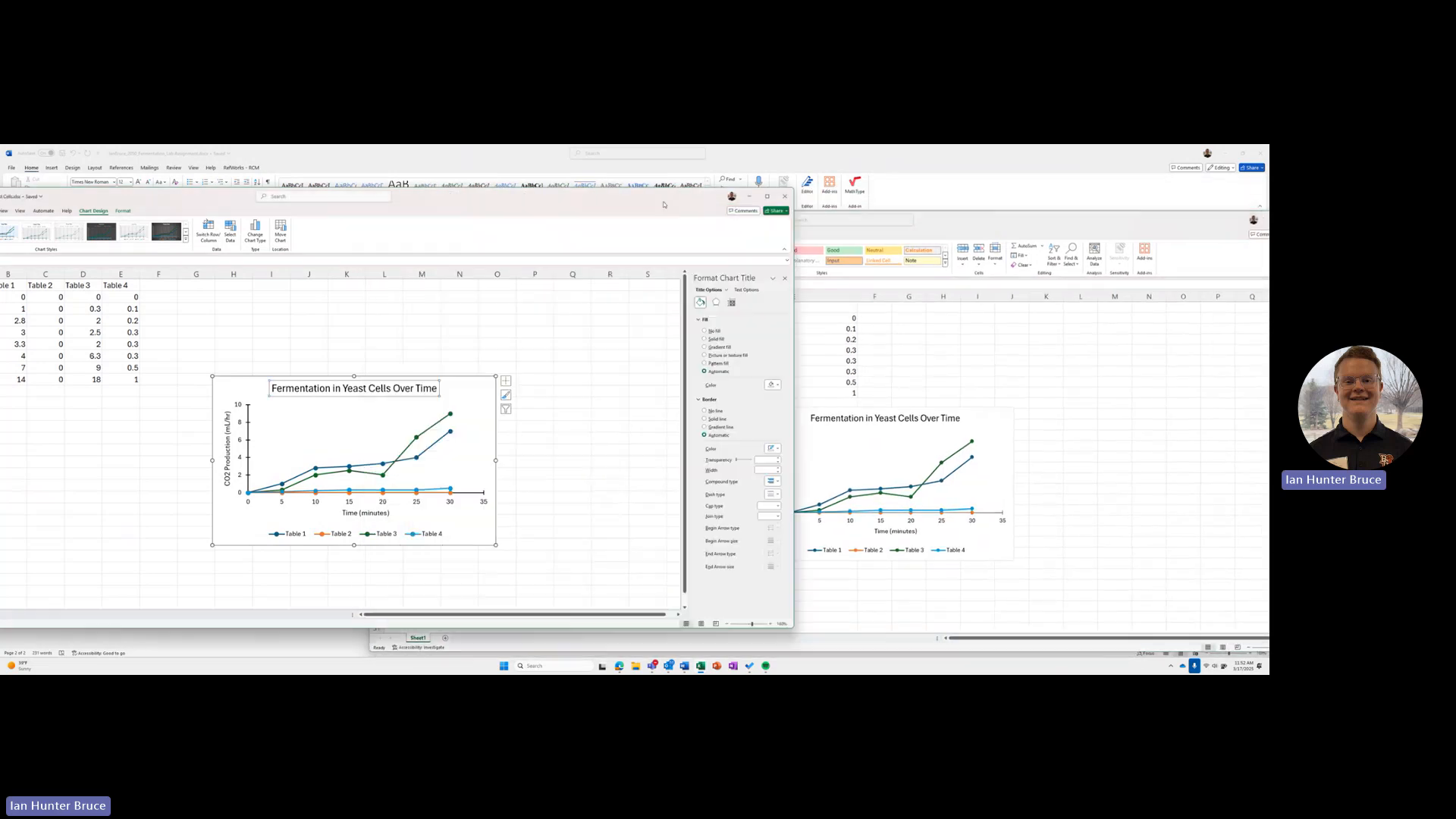
left_click(750, 195)
left_click_drag(550, 221, 374, 222)
left_click(463, 507)
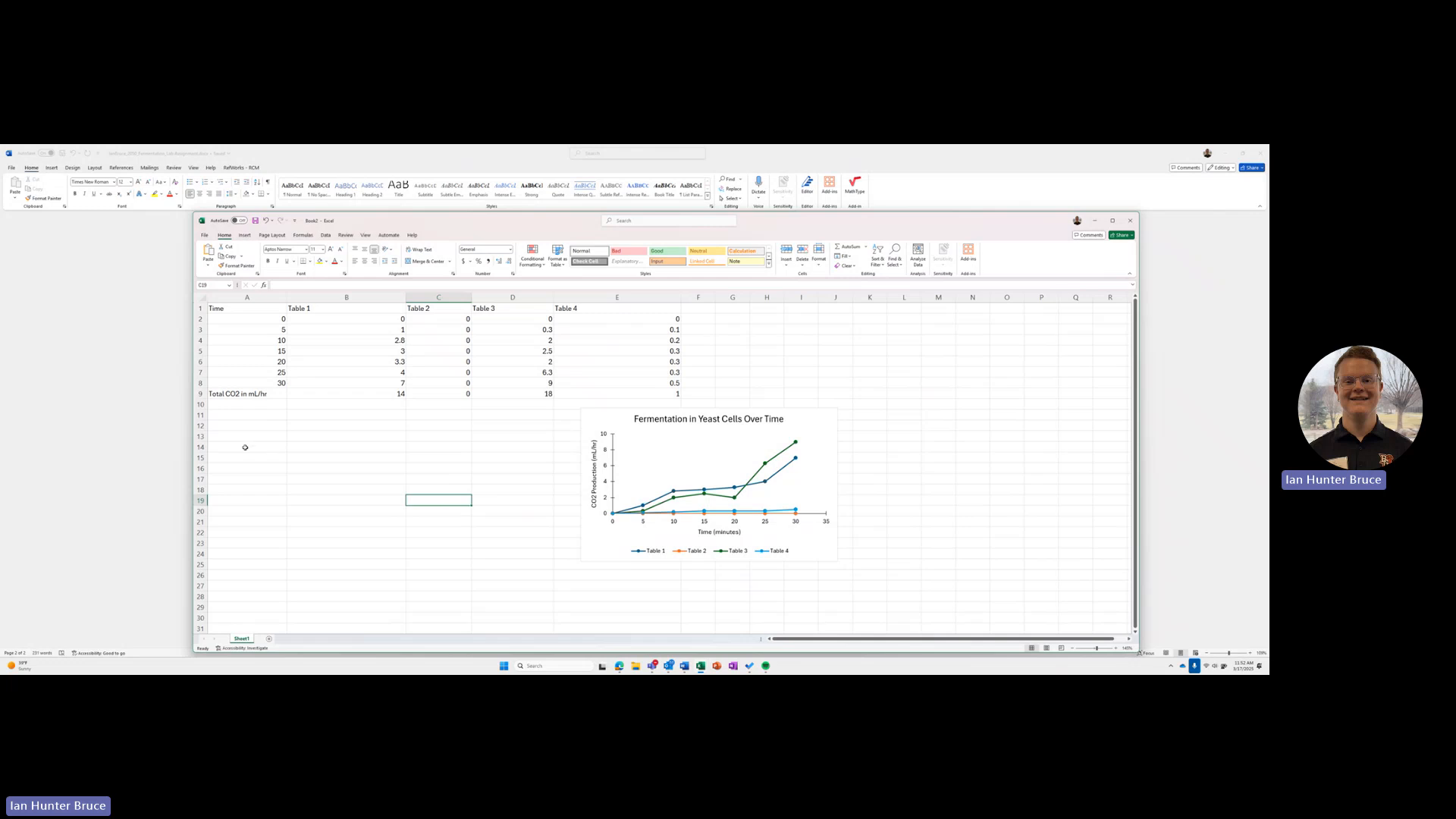
Step: Switch to the Word lab assignment and insert a one-column, two-row table on a new line below the grading criteria for question 8
left_click(170, 436)
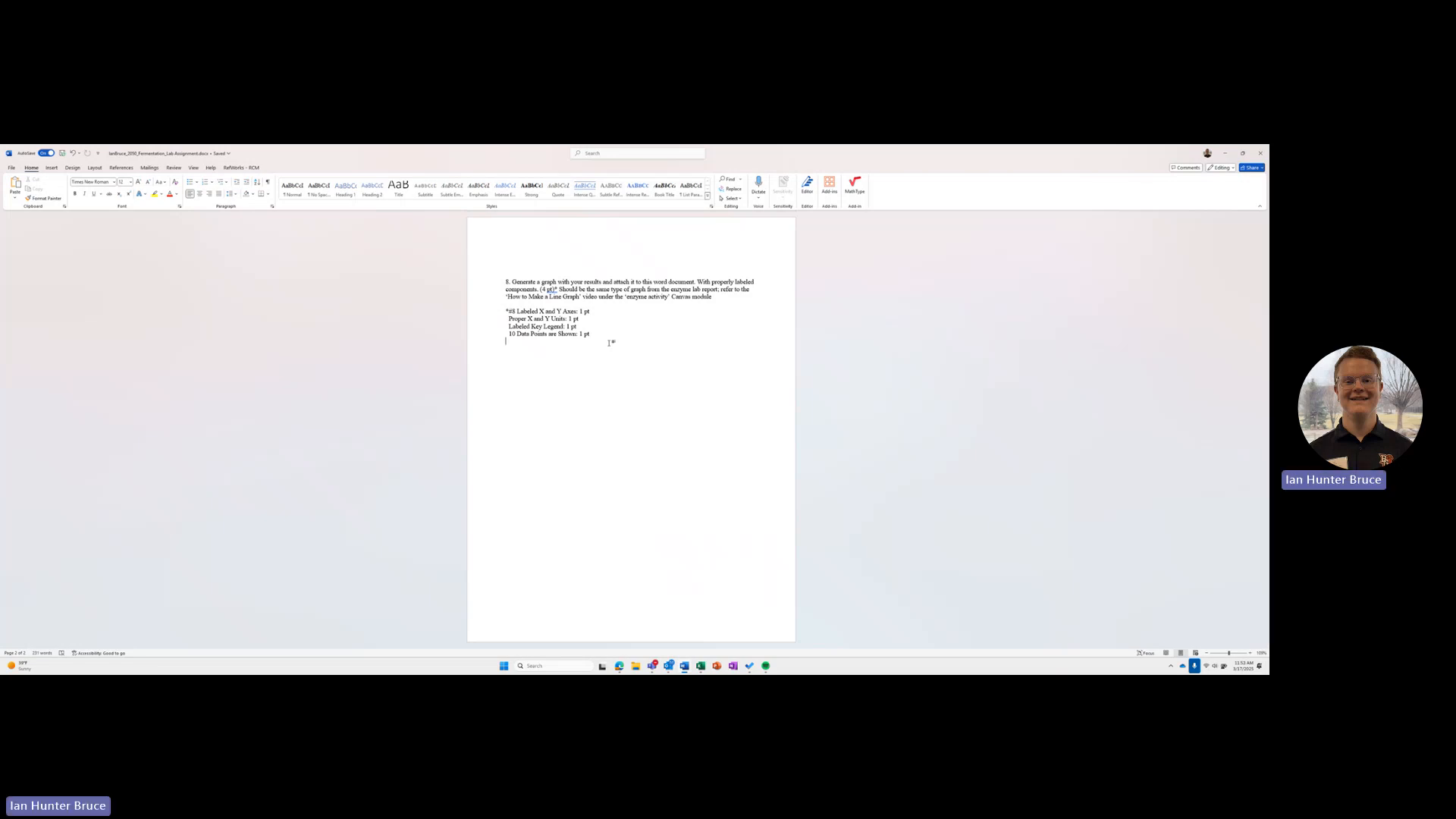
key("Return")
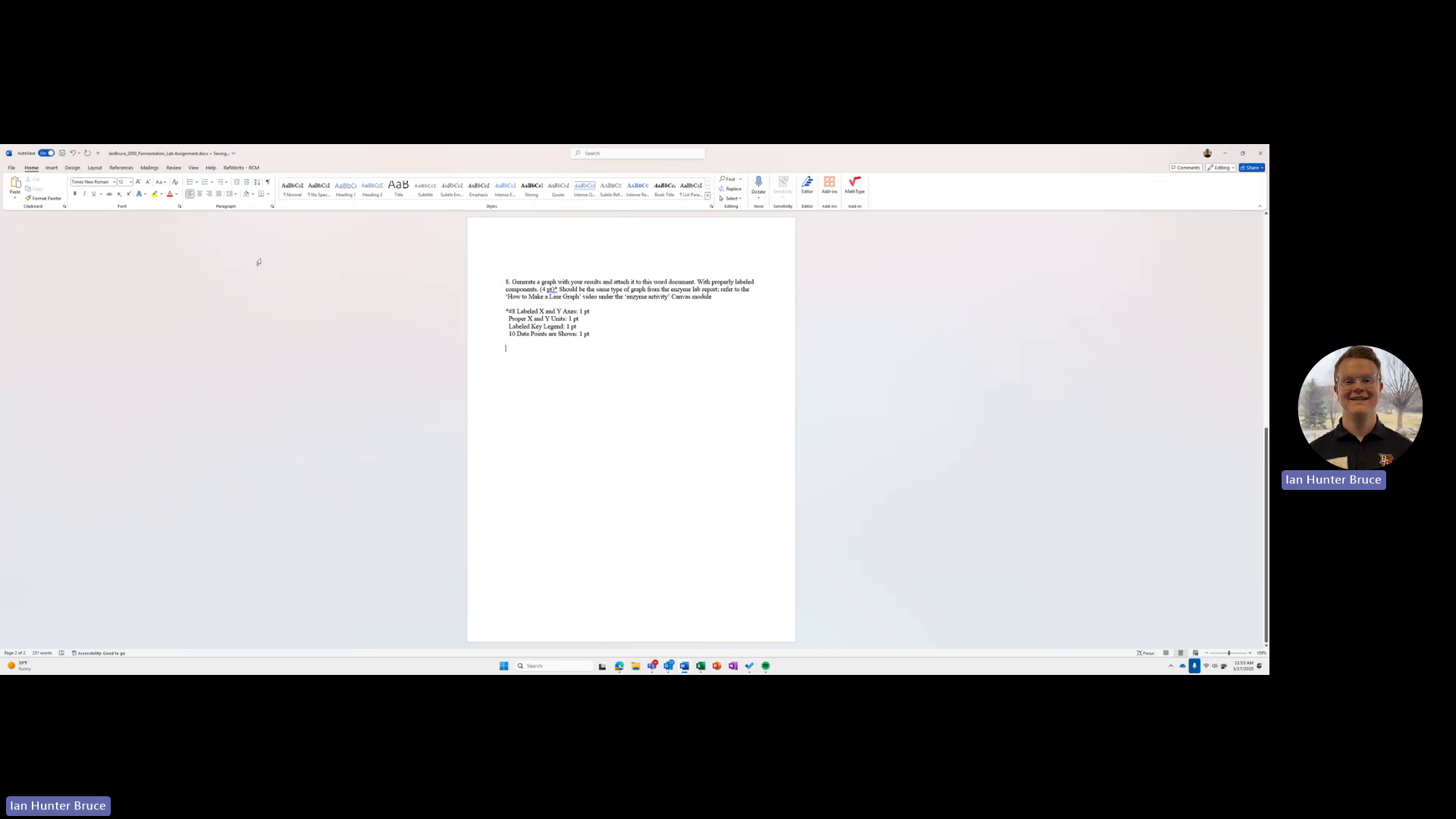
left_click(51, 168)
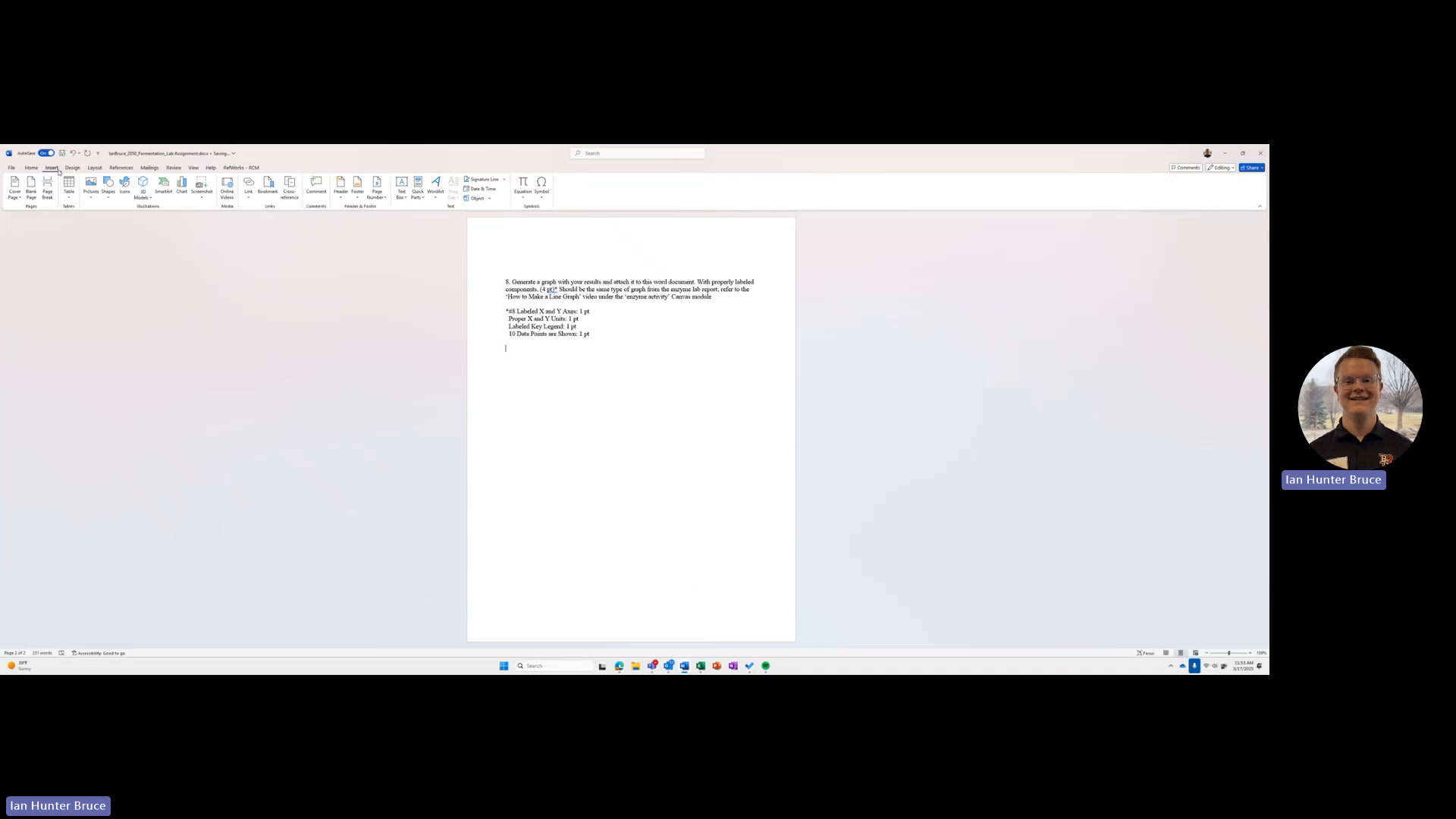
left_click(69, 189)
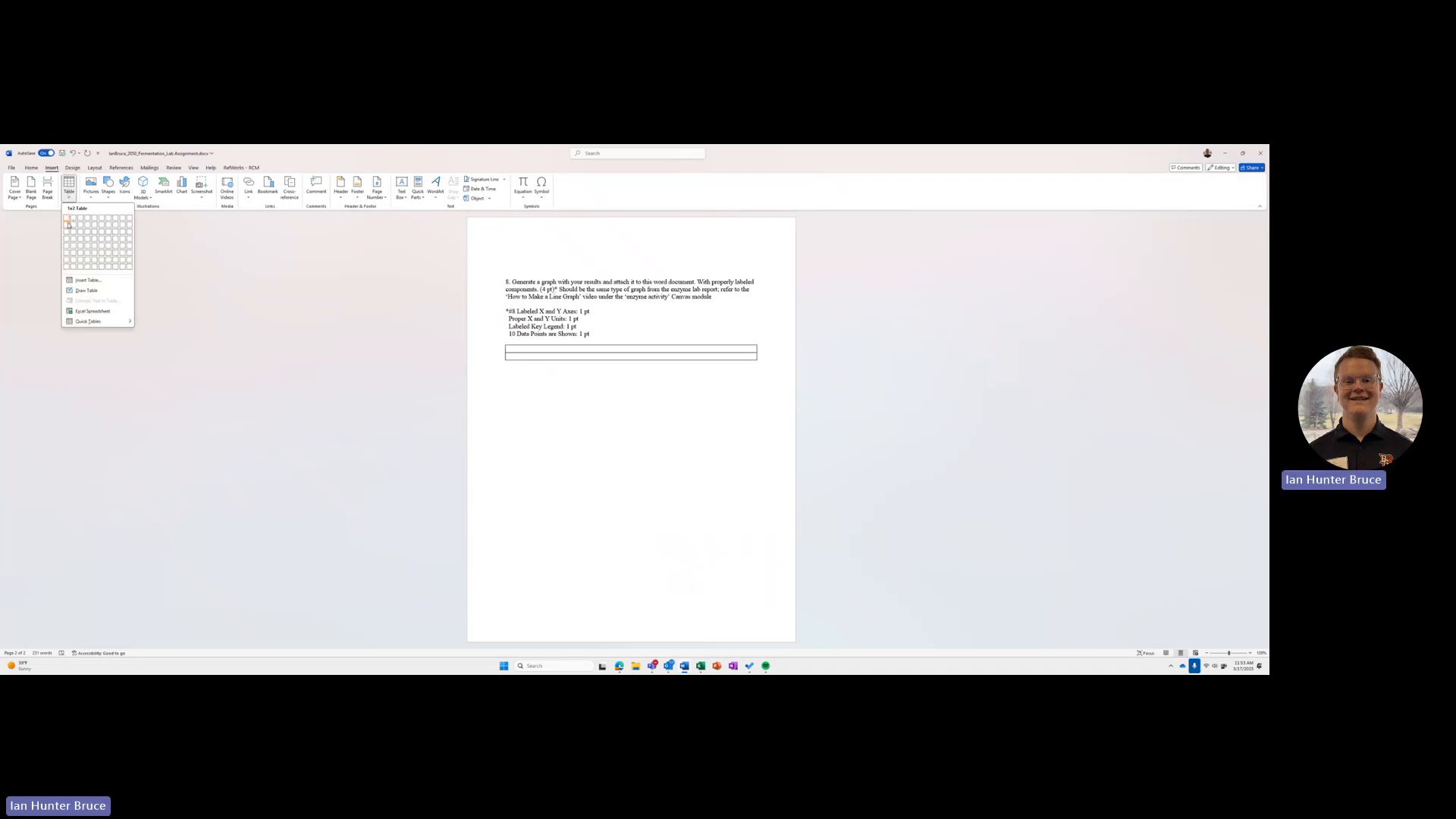
left_click(68, 225)
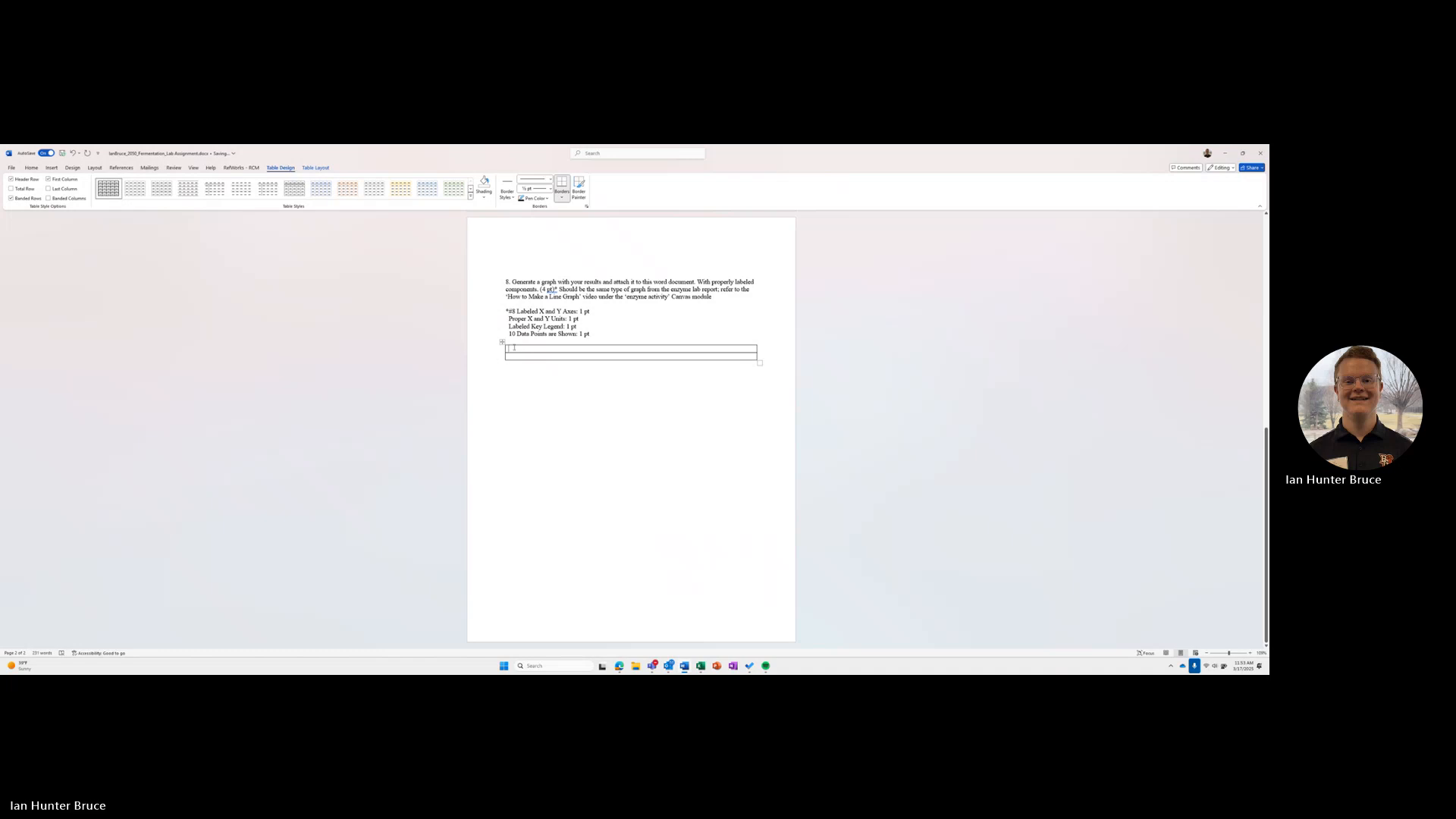
left_click(31, 168)
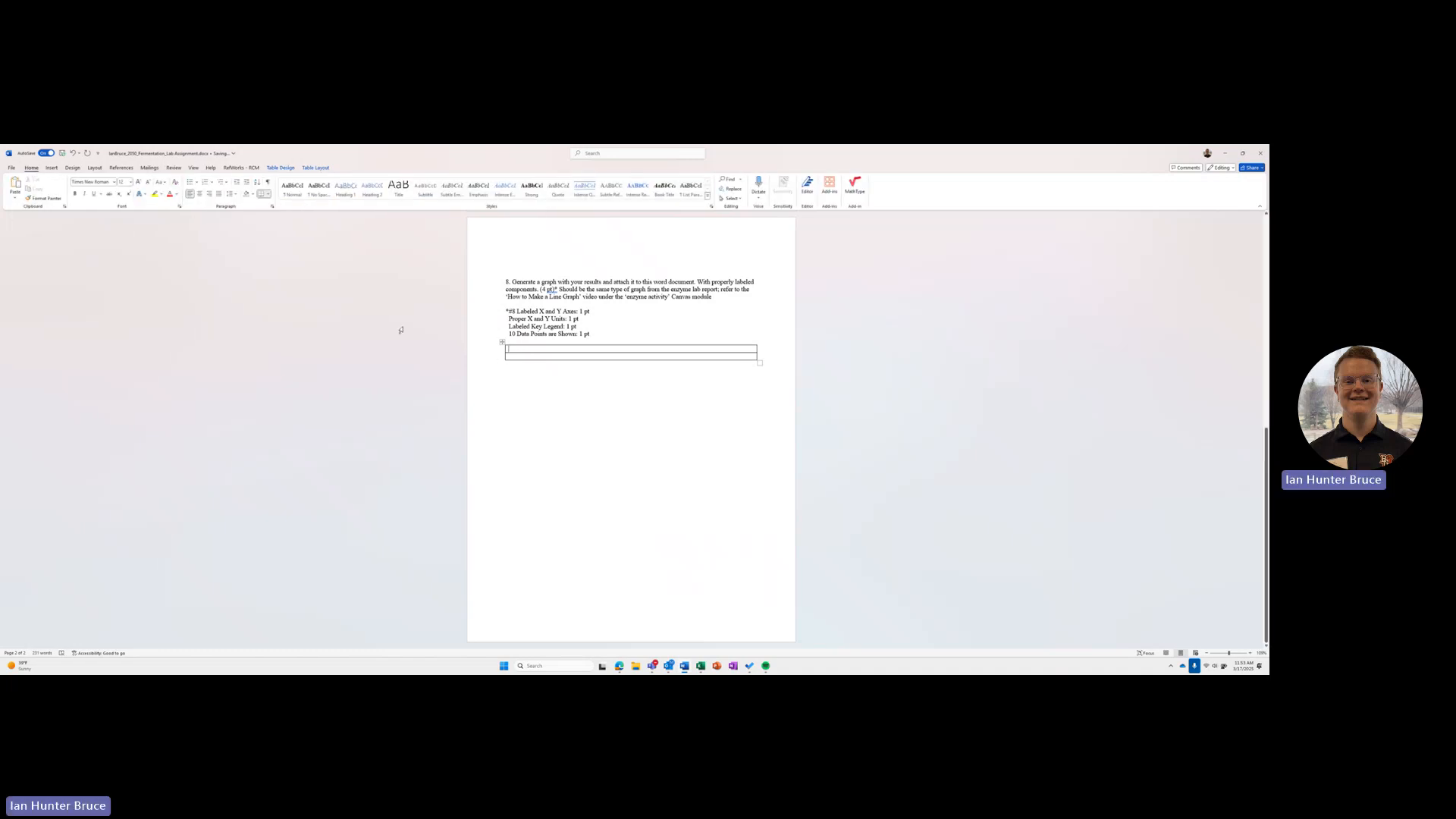
Step: Copy the line chart from the Fermentation in Yeast Cells Excel workbook into the first row of the Word table
mouse_move(700, 666)
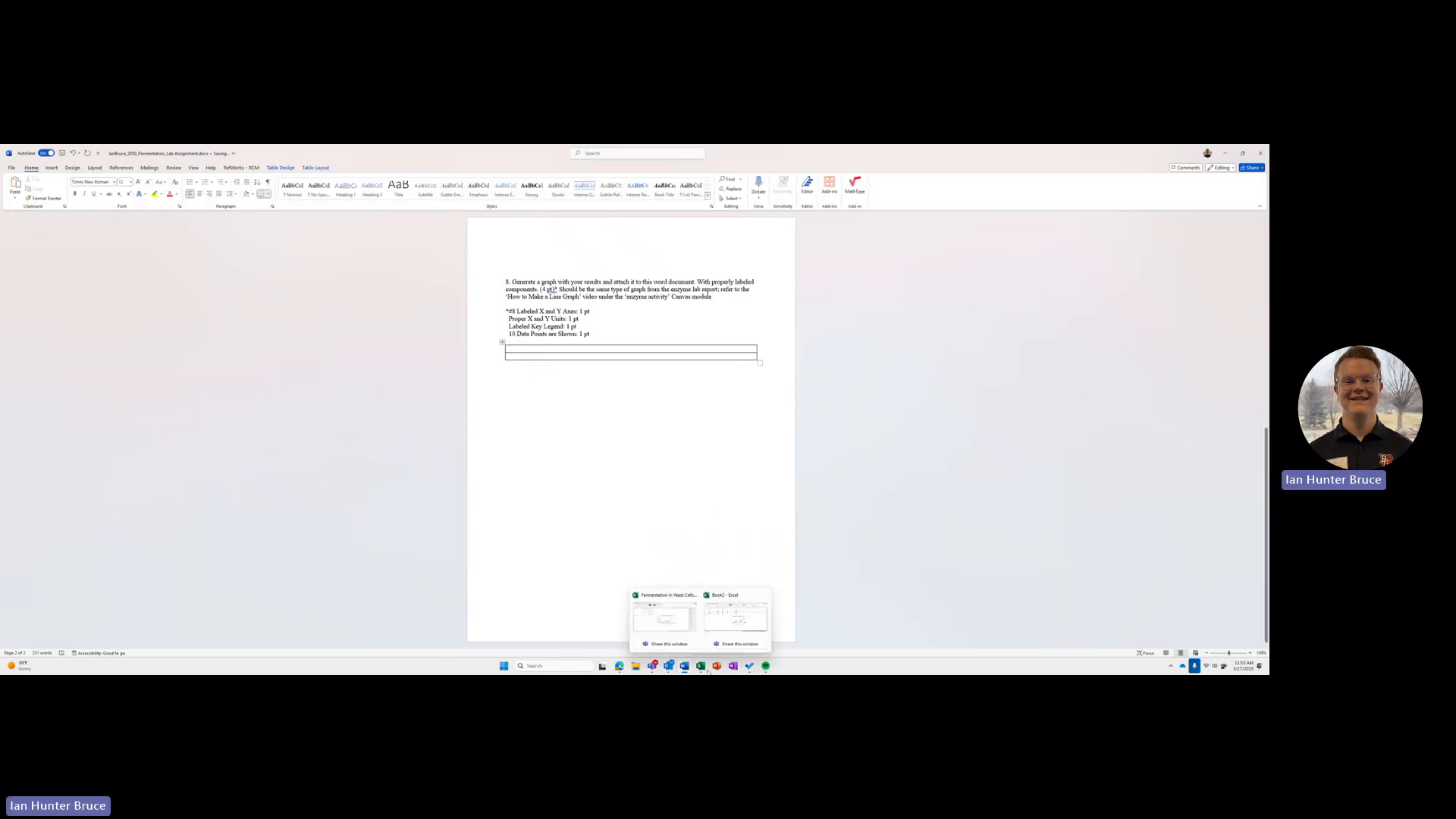
left_click(667, 622)
left_click_drag(436, 199, 959, 188)
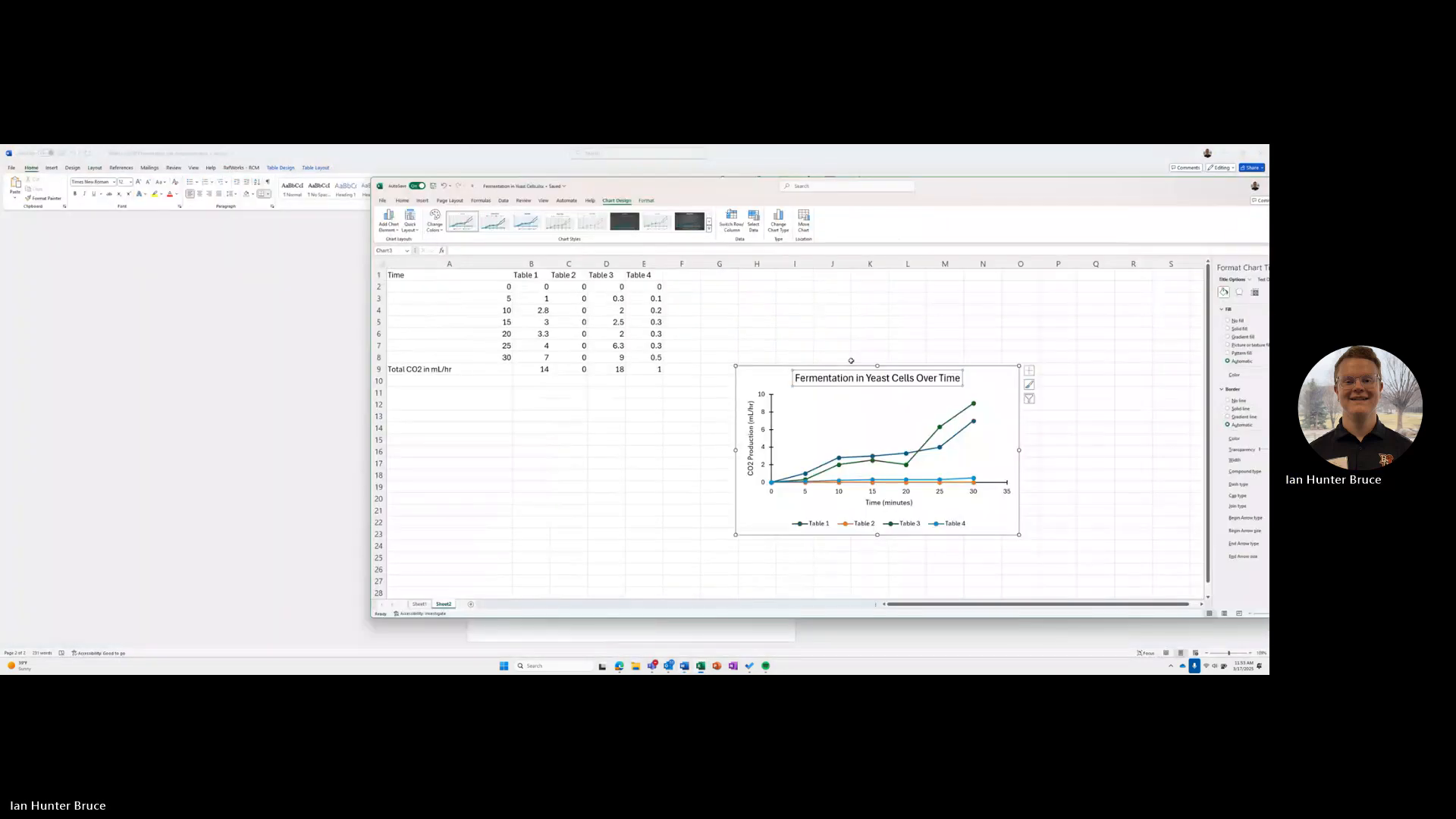
left_click(753, 516)
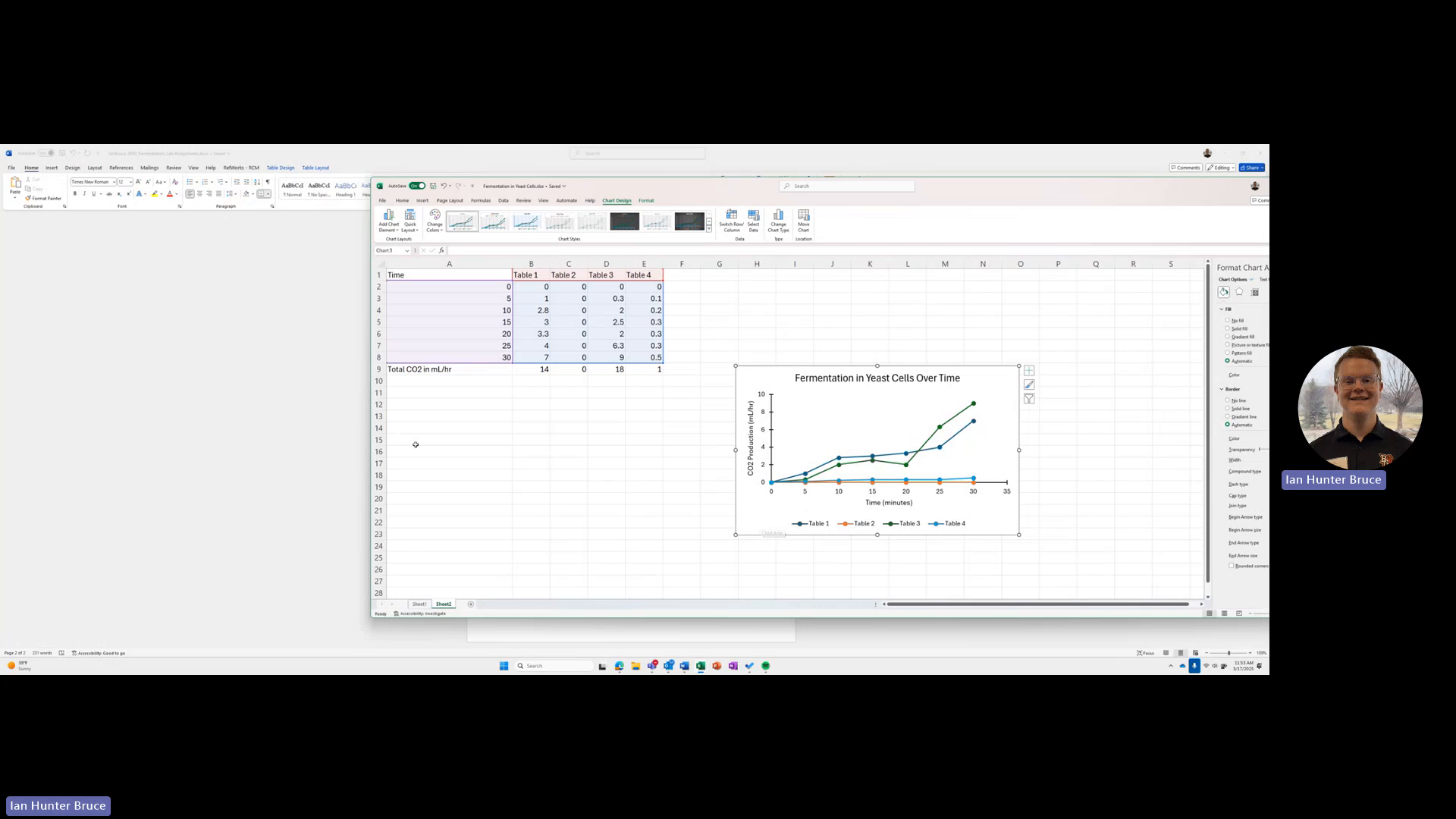
key("alt+Tab")
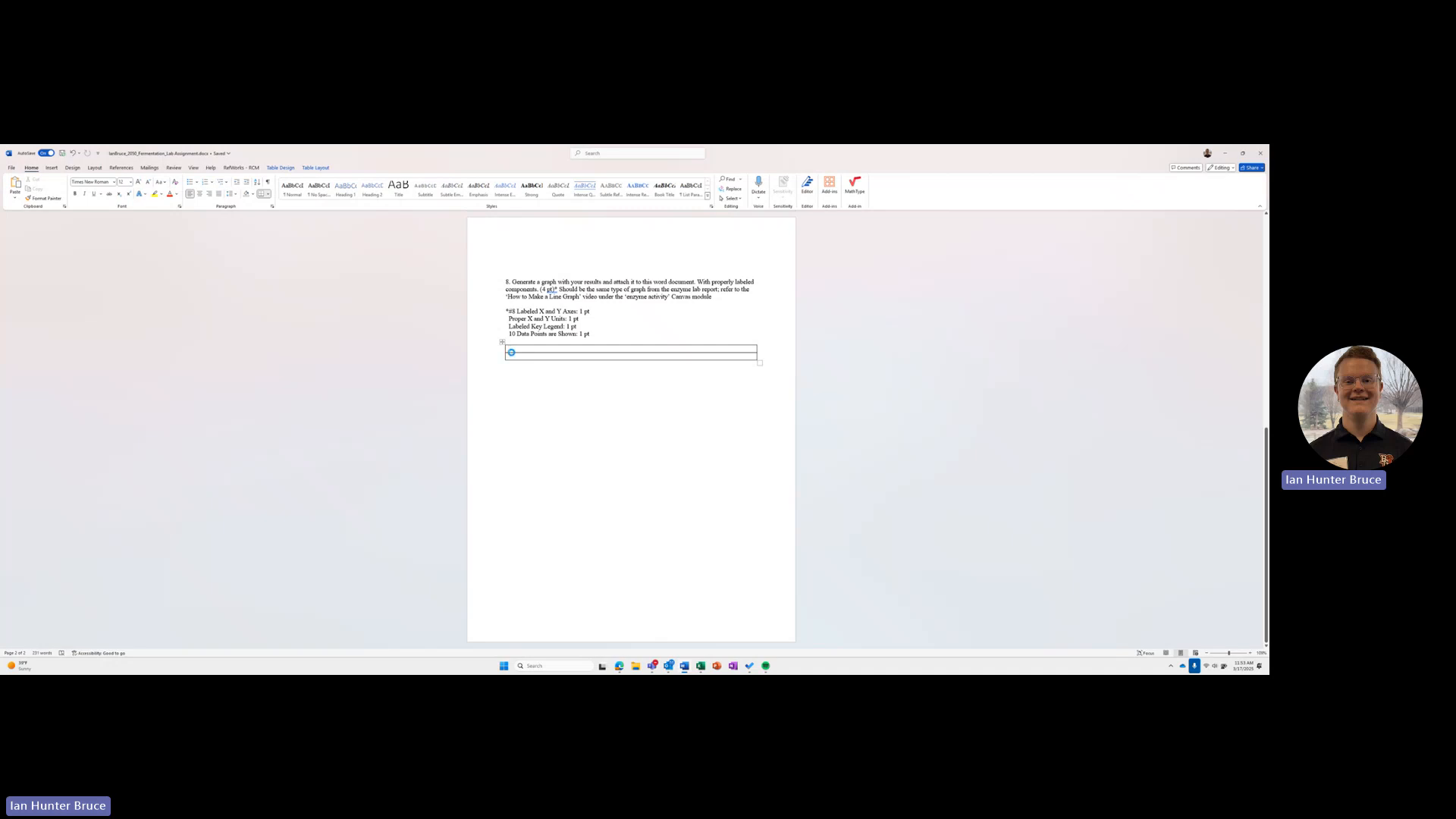
key("ctrl+v")
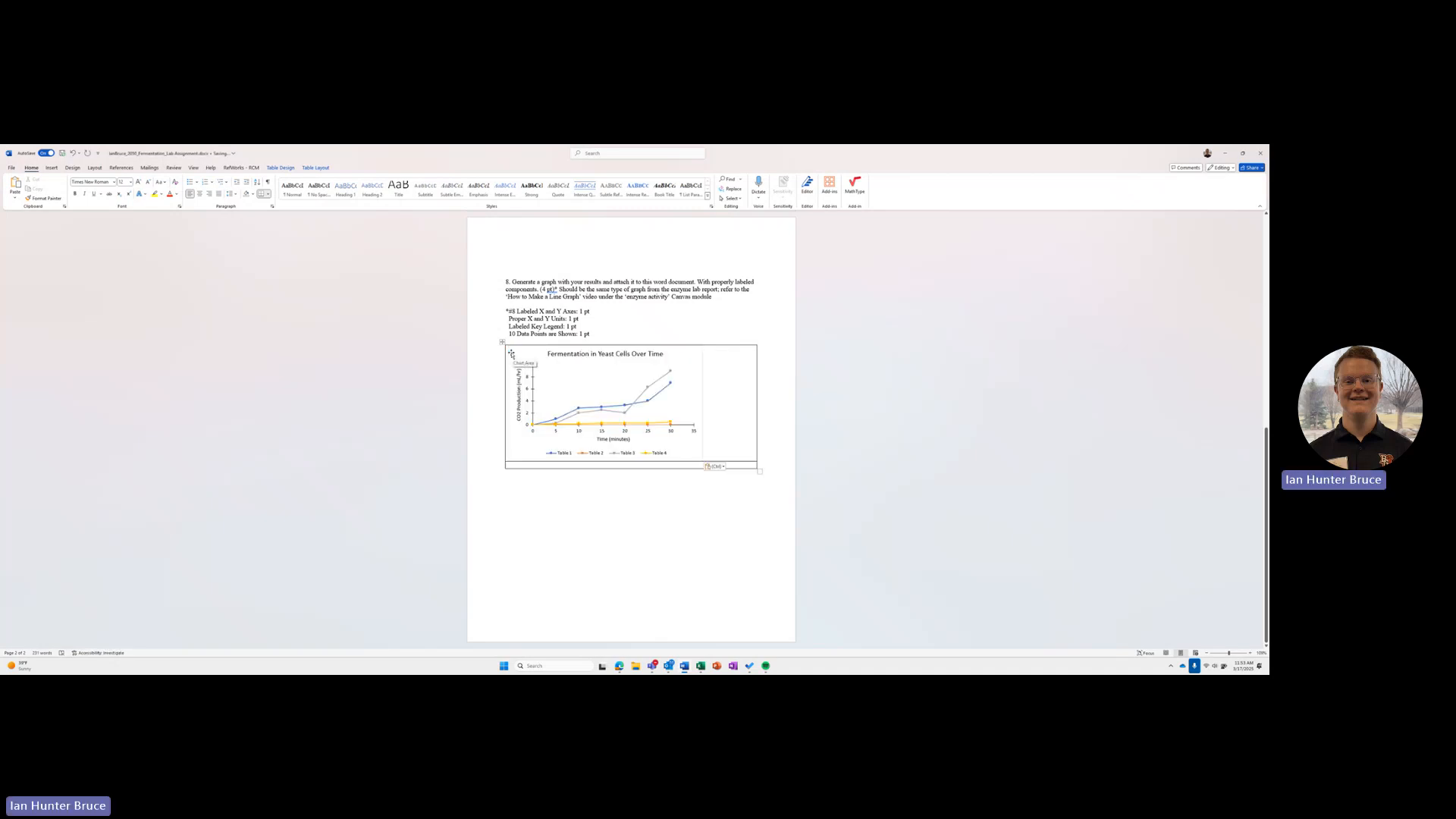
Step: Try a taller second table row below the chart and shrink it back to about one text line
left_click(649, 444)
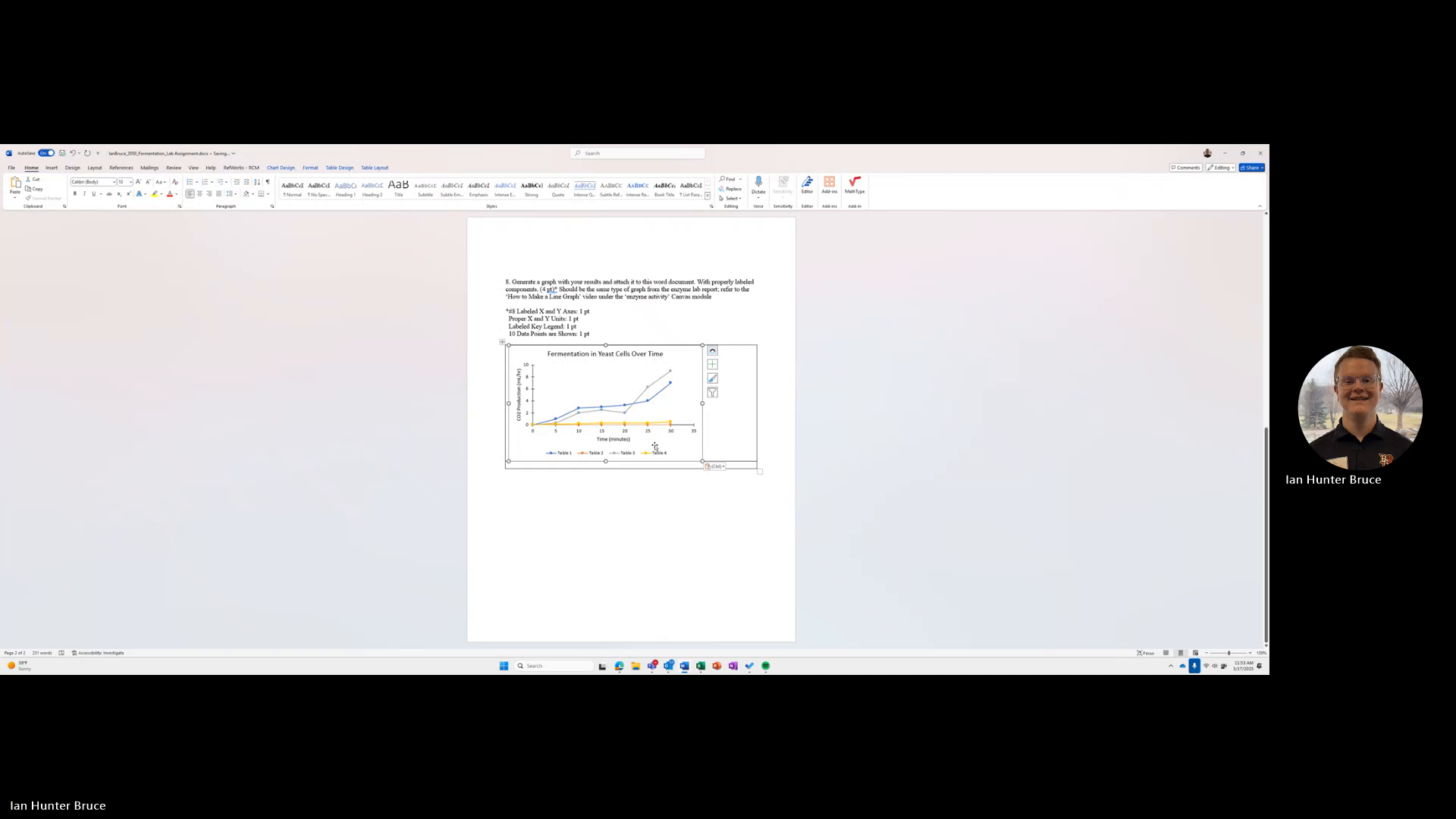
left_click(623, 456)
left_click(615, 468)
left_click_drag(615, 468, 618, 530)
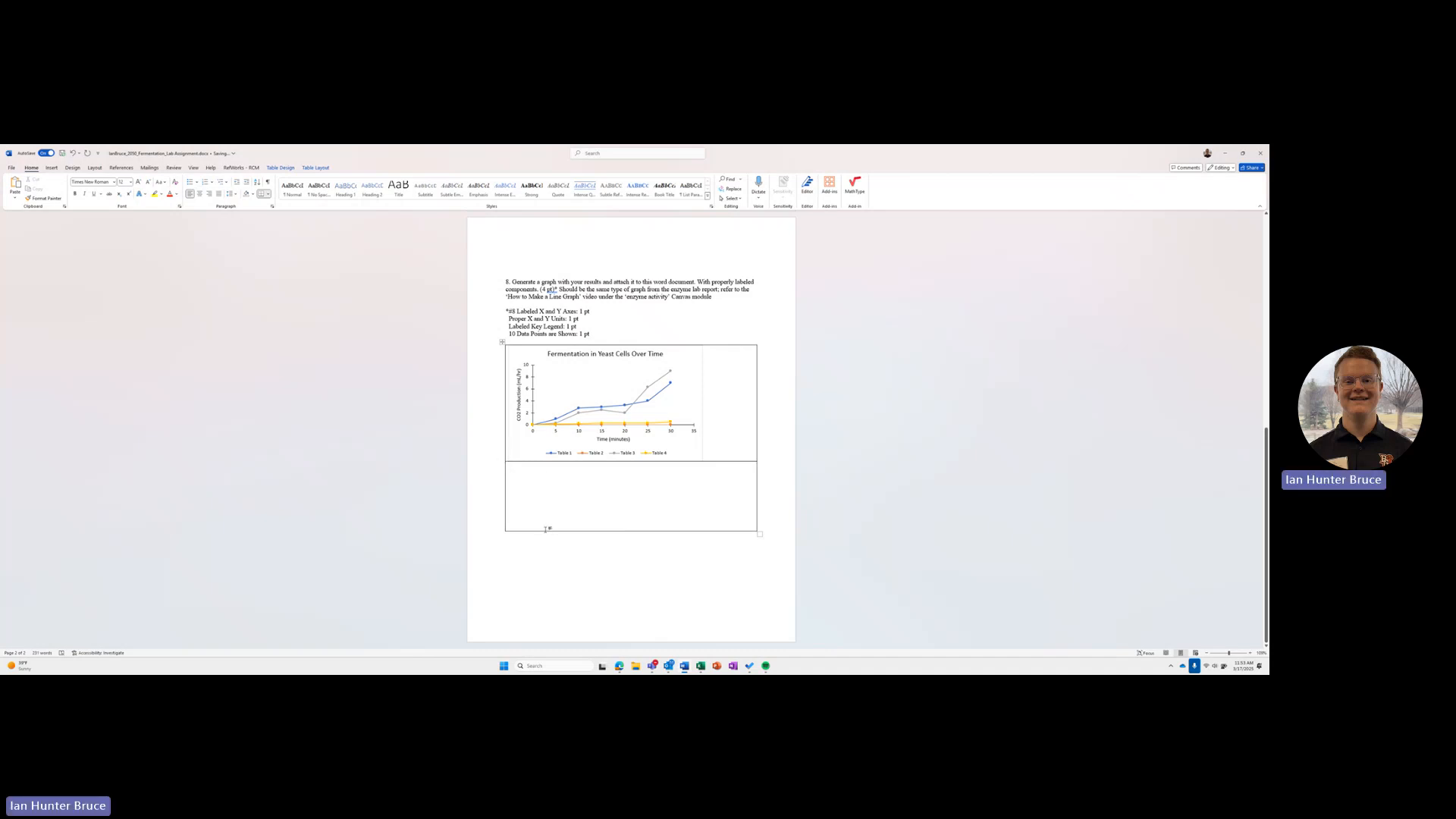
left_click_drag(545, 530, 535, 470)
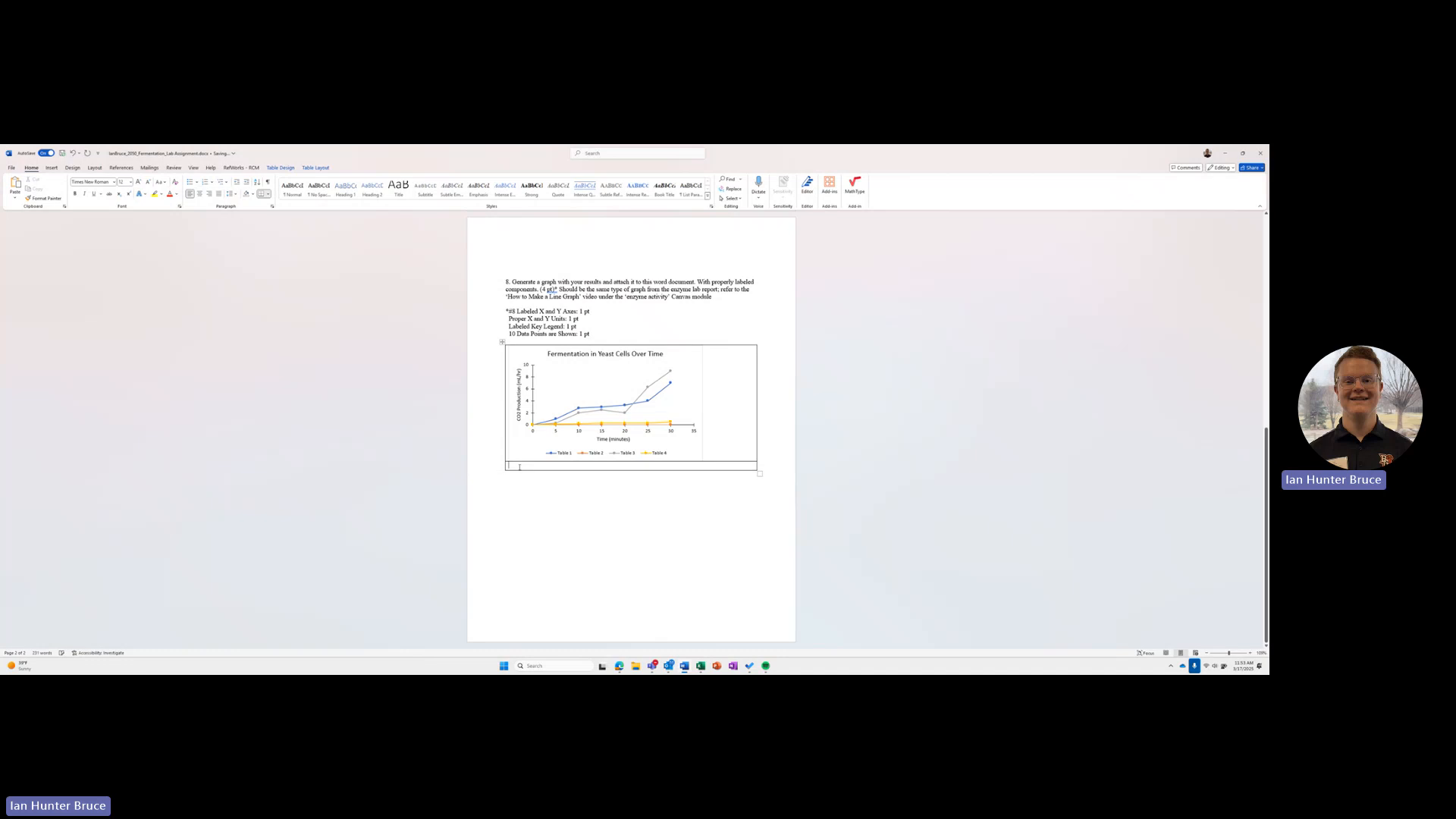
Step: Enter the bold caption "Figure 1- Summary of your Chart" in the table row below the chart
key("ctrl+b")
type("Figure")
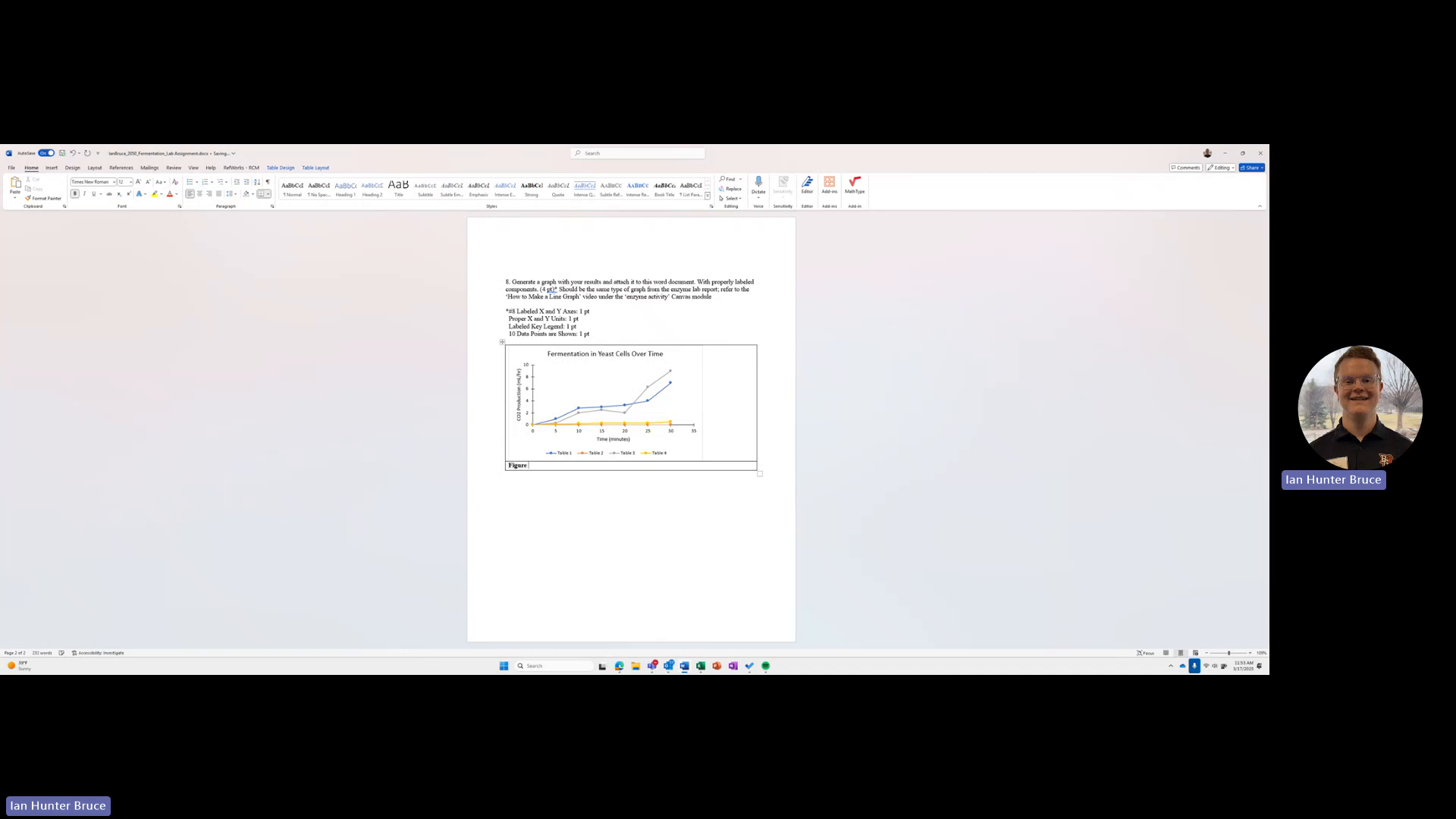
type(" 1- Summary of your Chart")
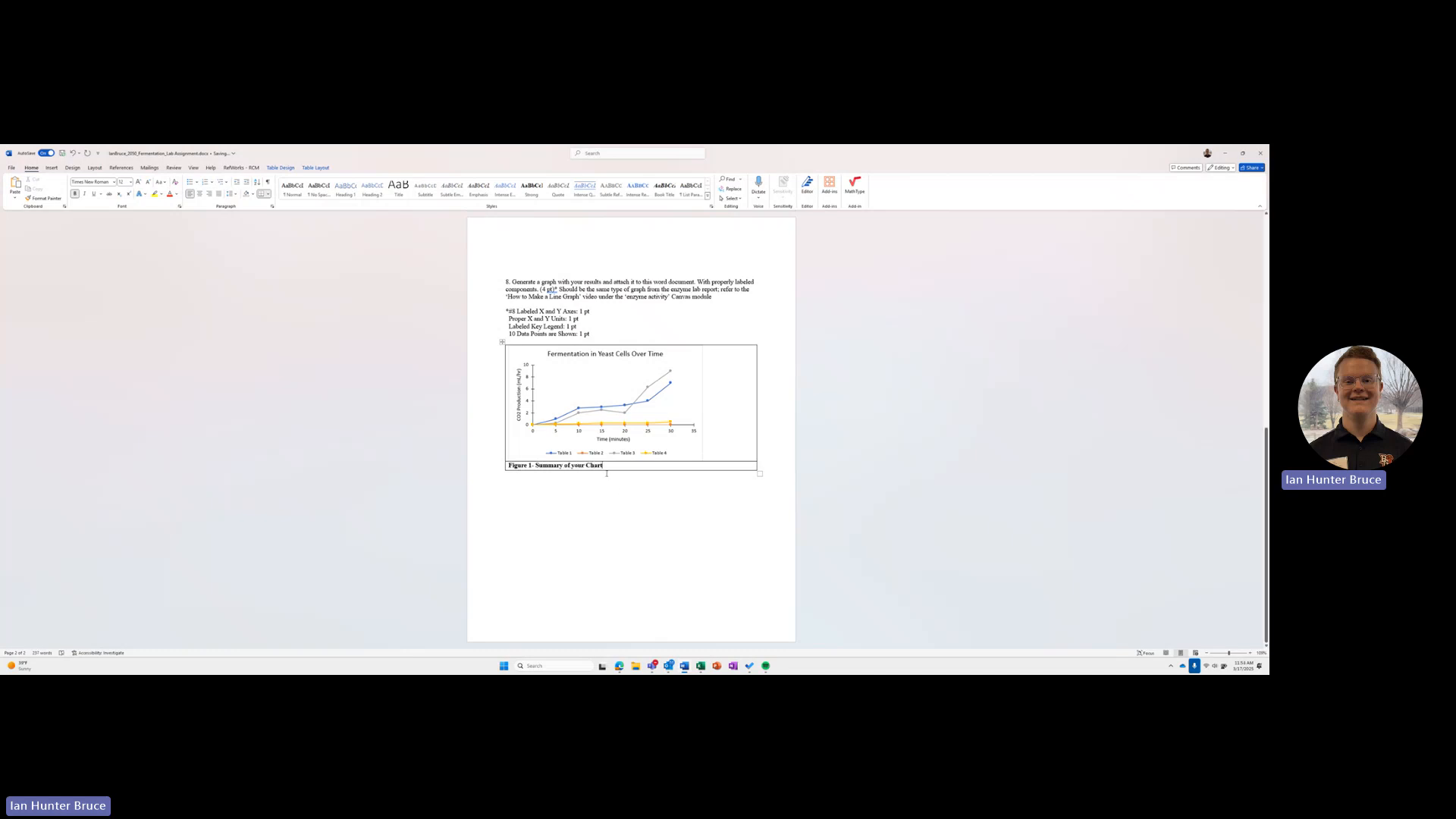
left_click(745, 345)
left_click(622, 440)
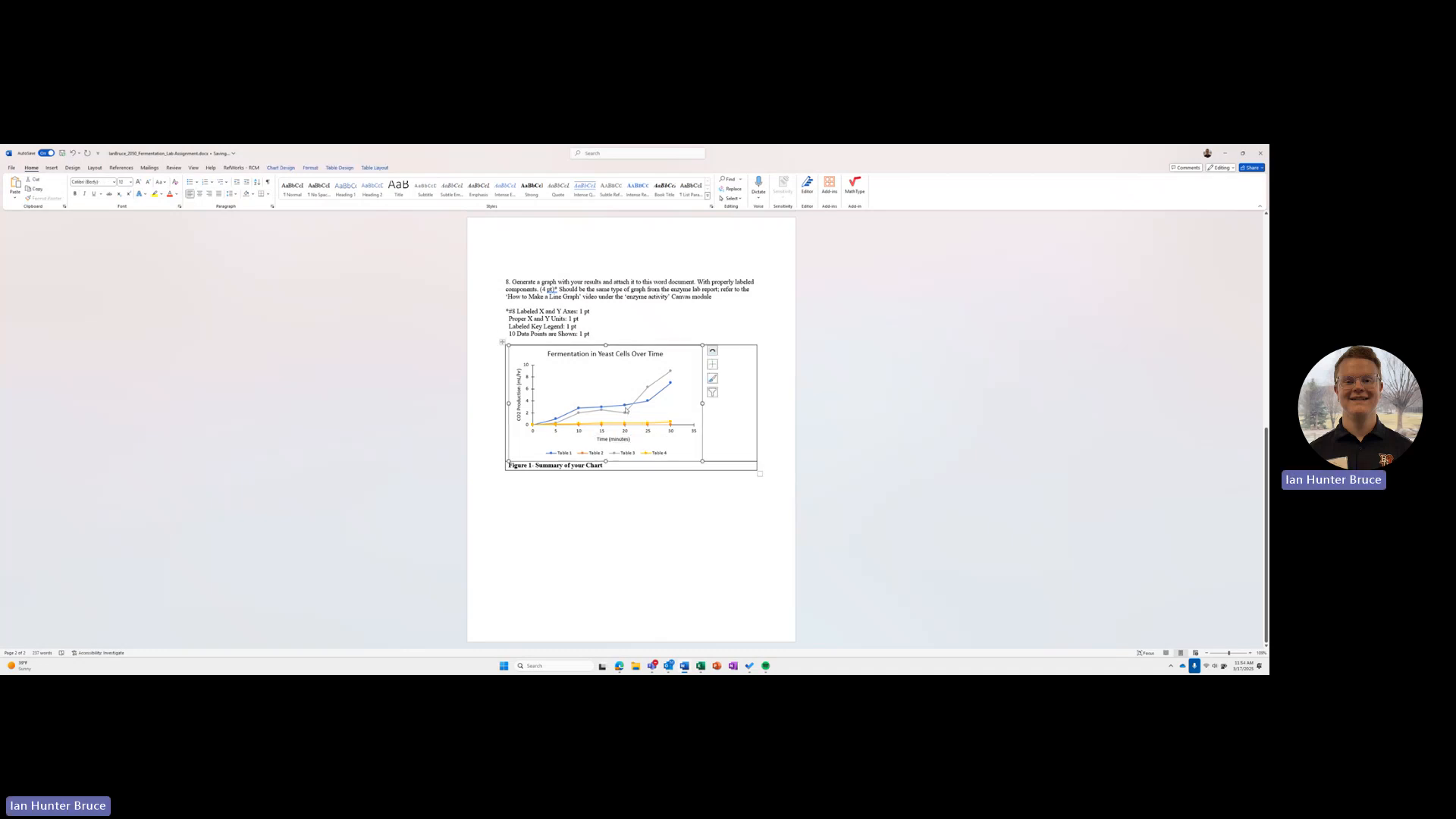
left_click(672, 483)
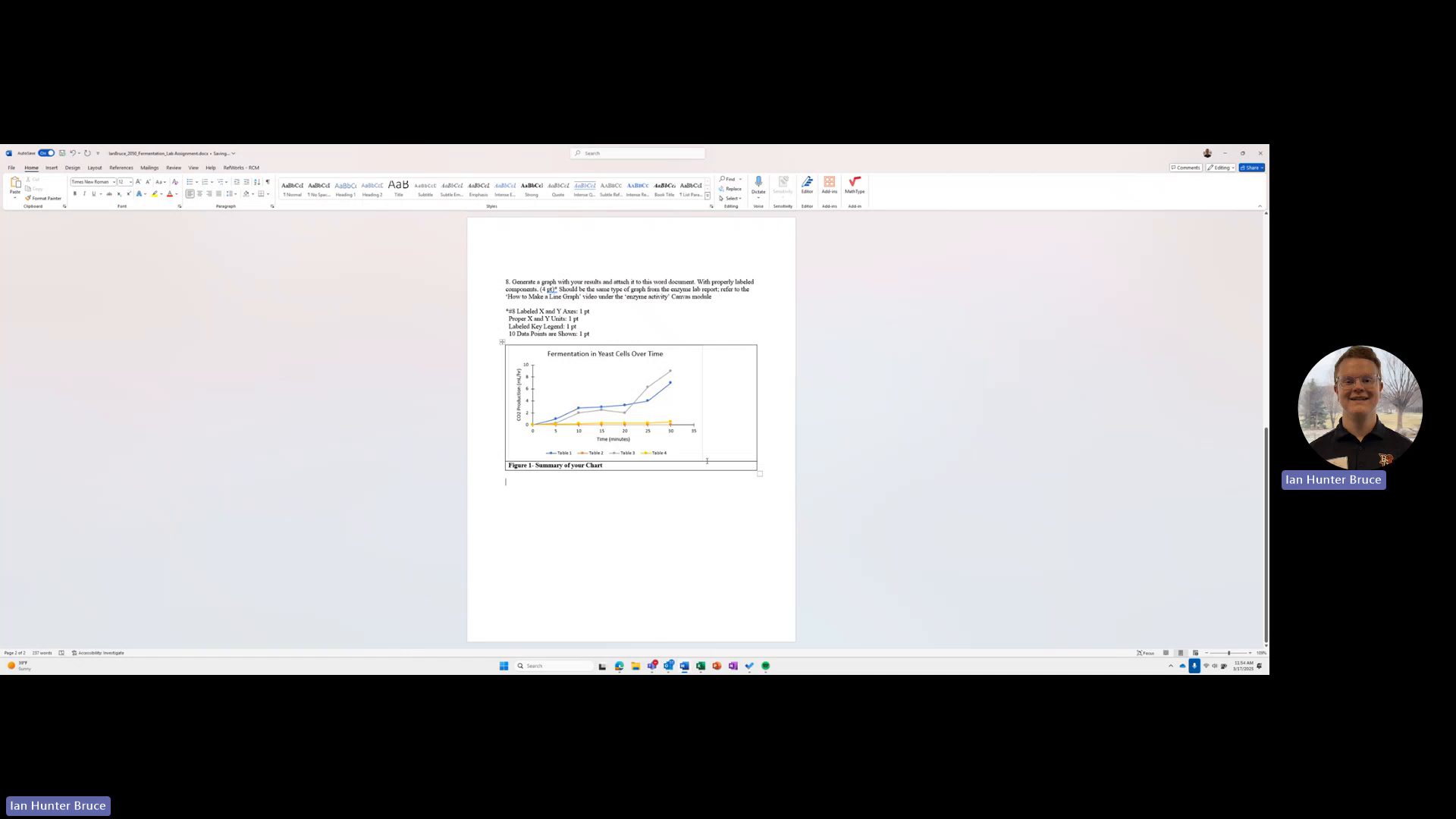
double_click(760, 458)
left_click(775, 483)
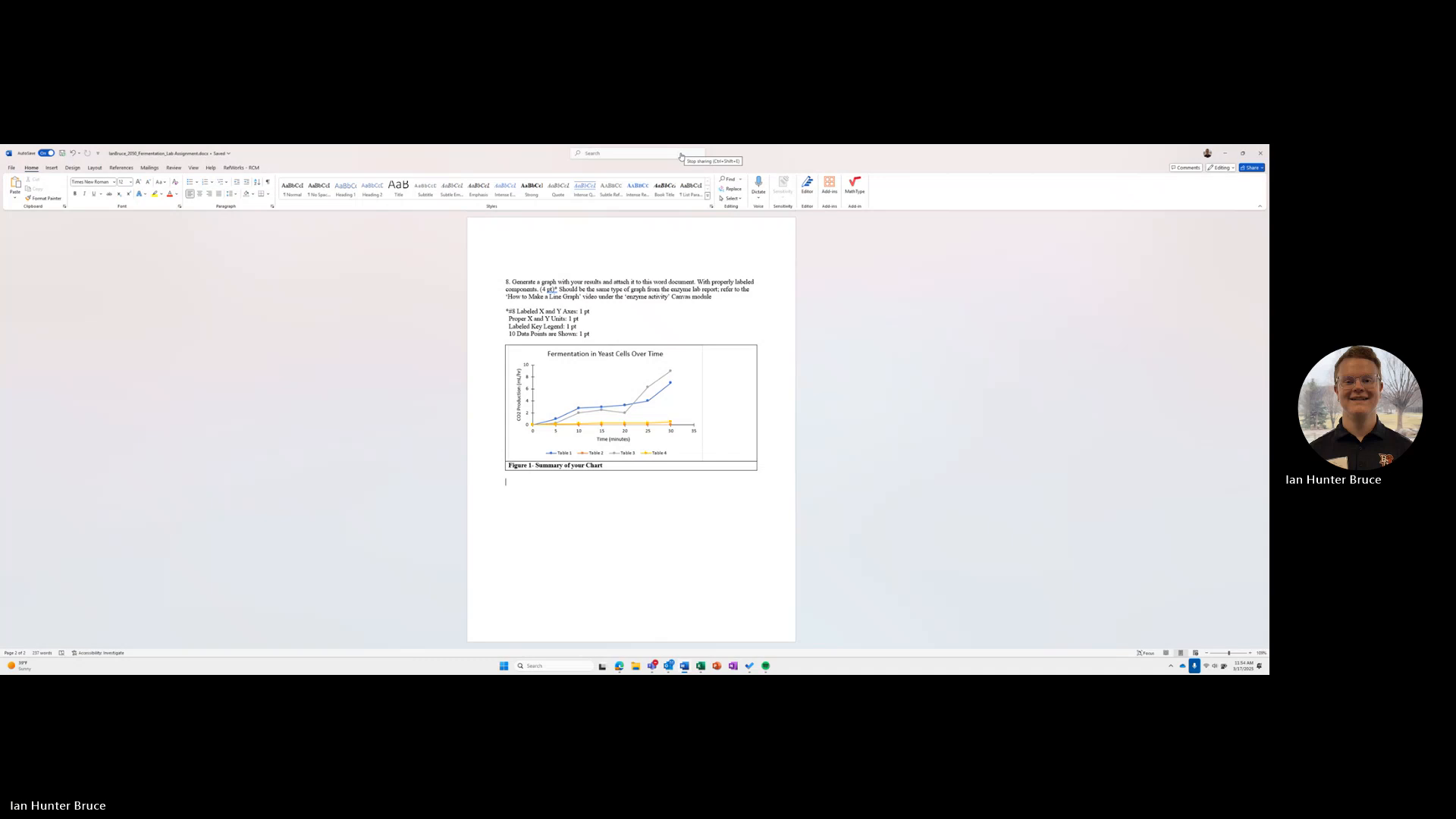
left_click(681, 157)
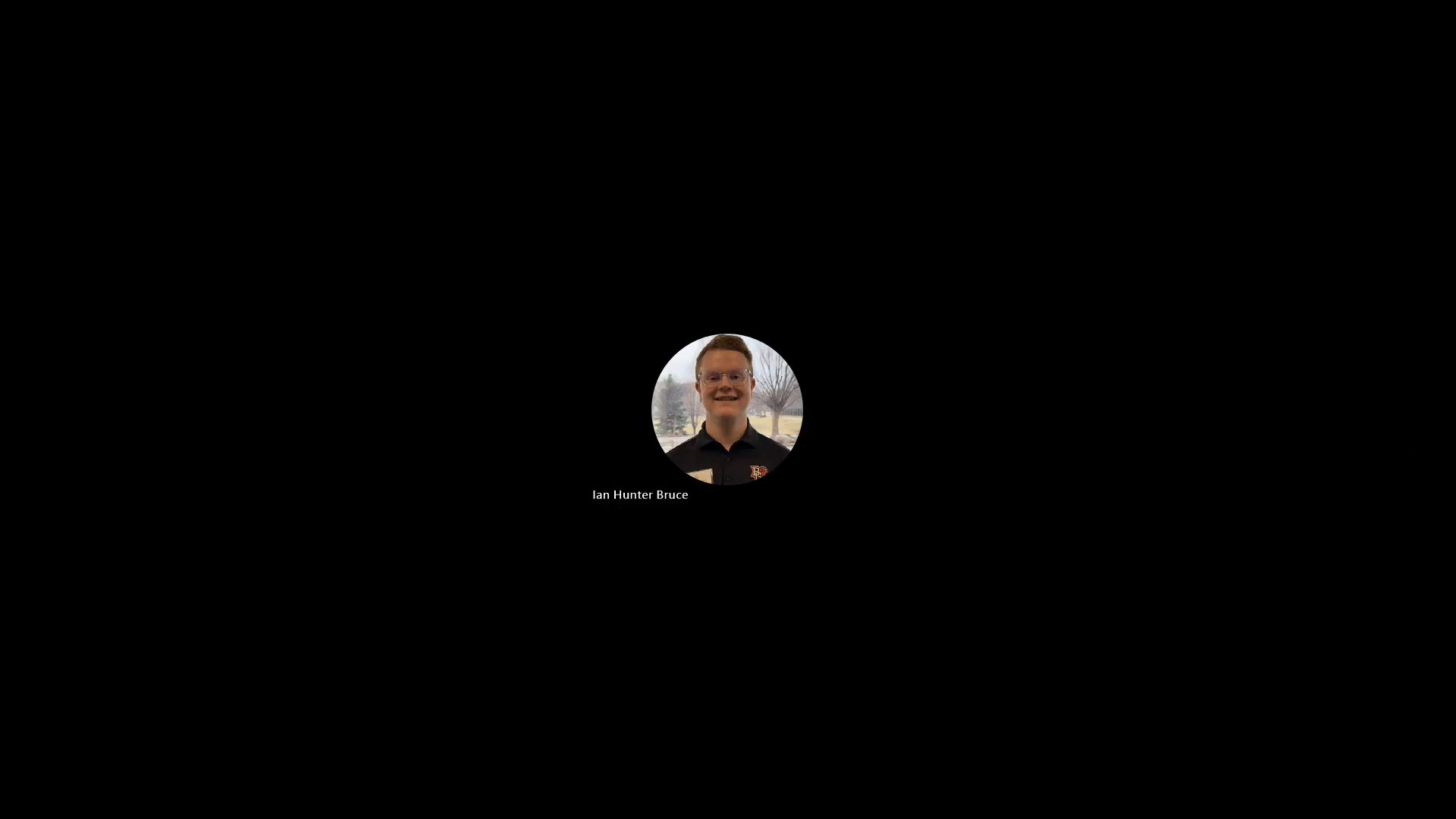